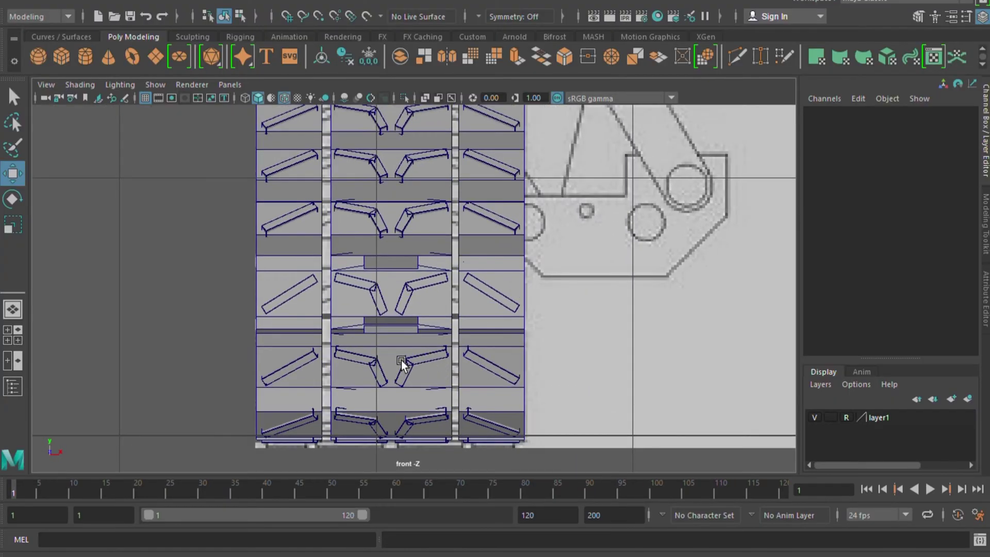
Step: Select an existing tread plate and frame it in the view
{"action": "scroll", "coordinate": [401, 360], "scroll_direction": "down", "scroll_amount": 5}
{"action": "left_click", "coordinate": [408, 289]}
{"action": "key", "text": "f"}
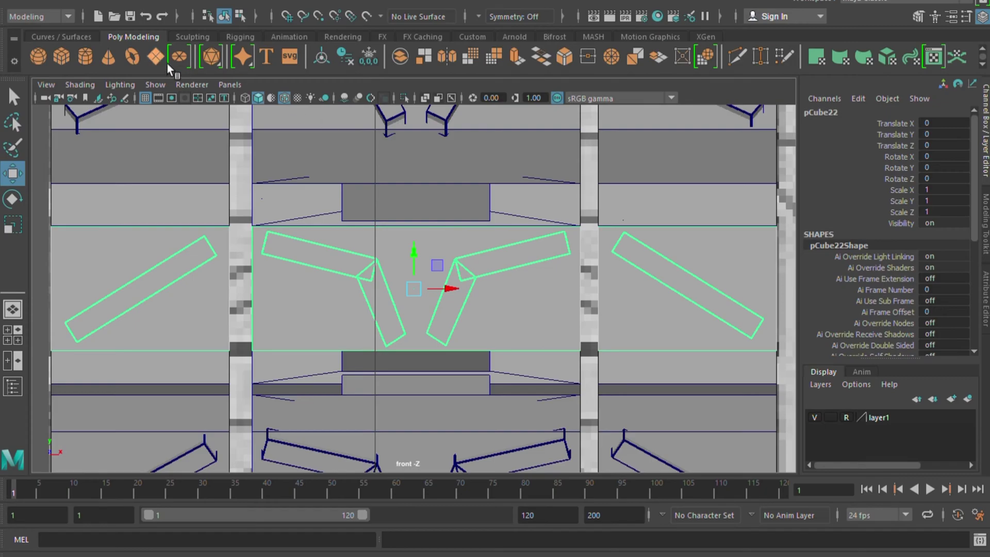
Step: Draw a flat Poly Cube and place it over the plate gap at X -1.94, Y 0.719
{"action": "left_click", "coordinate": [60, 56]}
{"action": "mouse_move", "coordinate": [336, 166]}
{"action": "left_mouse_down"}
{"action": "mouse_move", "coordinate": [483, 240]}
{"action": "mouse_move", "coordinate": [576, 248]}
{"action": "mouse_move", "coordinate": [576, 211]}
{"action": "left_mouse_up"}
{"action": "left_click_drag", "start_coordinate": [501, 205], "coordinate": [462, 210]}
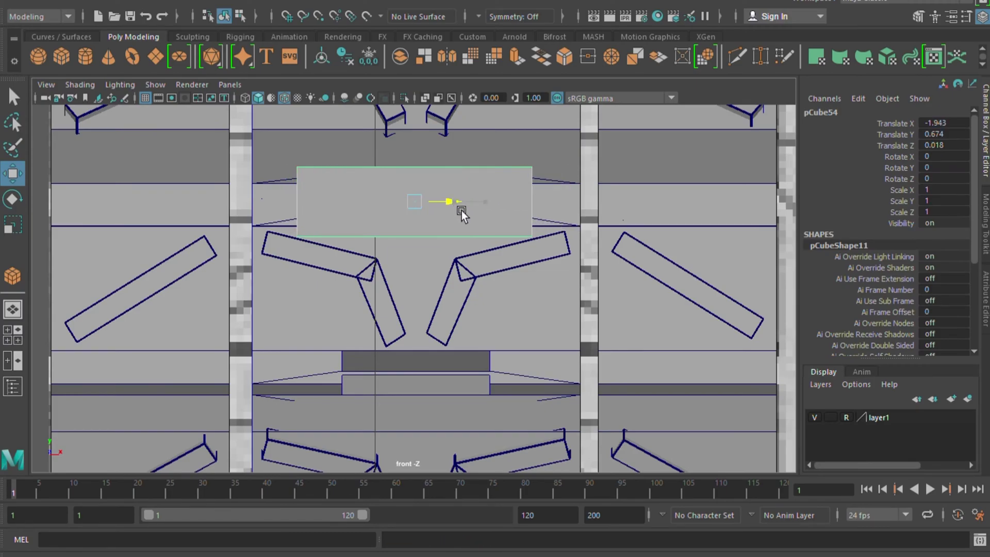
{"action": "left_click_drag", "start_coordinate": [431, 174], "coordinate": [440, 142]}
{"action": "key", "text": "space"}
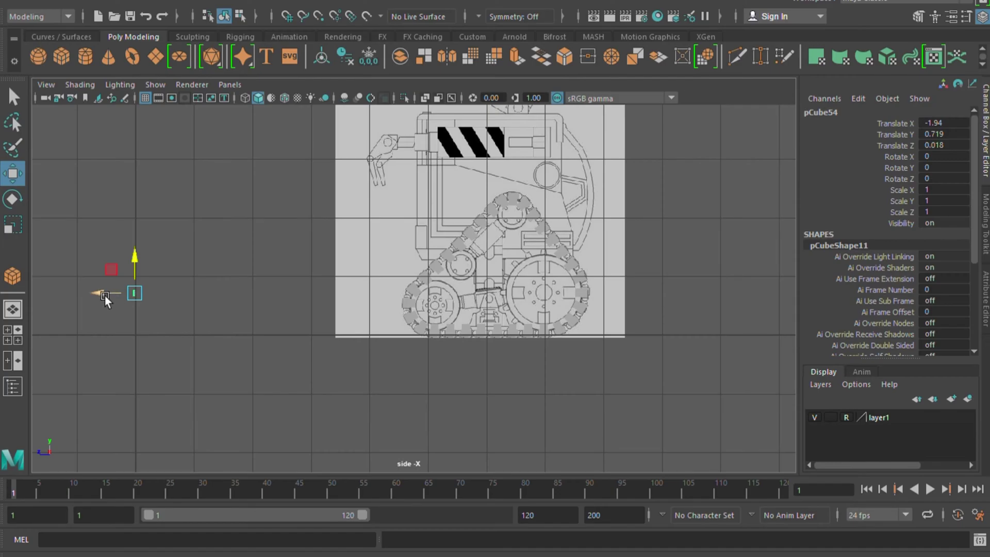
Step: In side view, slide the cube along Z toward the wheel and lower it into the plate gap
{"action": "left_click_drag", "start_coordinate": [104, 296], "coordinate": [380, 357]}
{"action": "scroll", "coordinate": [411, 325], "scroll_direction": "up", "scroll_amount": 8}
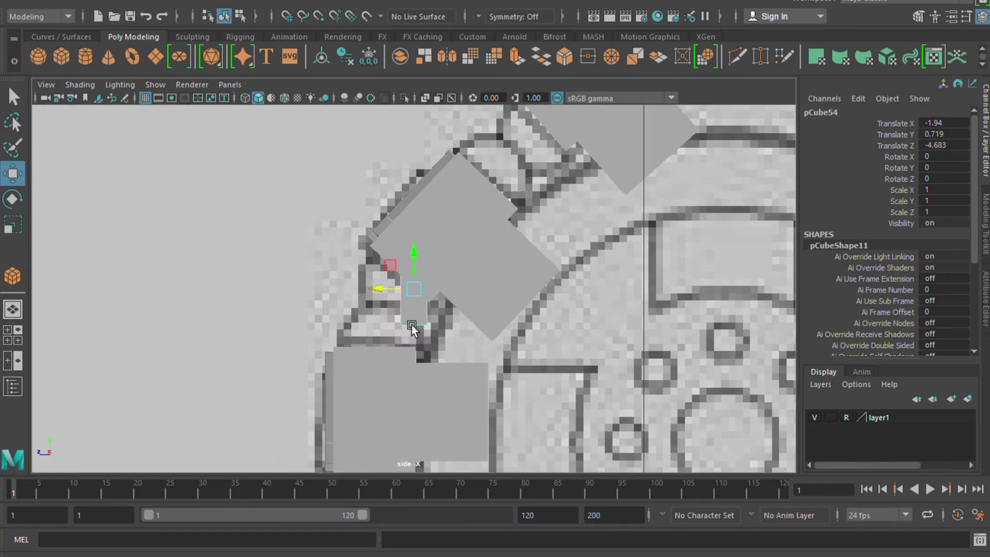
{"action": "left_click_drag", "start_coordinate": [447, 260], "coordinate": [447, 297]}
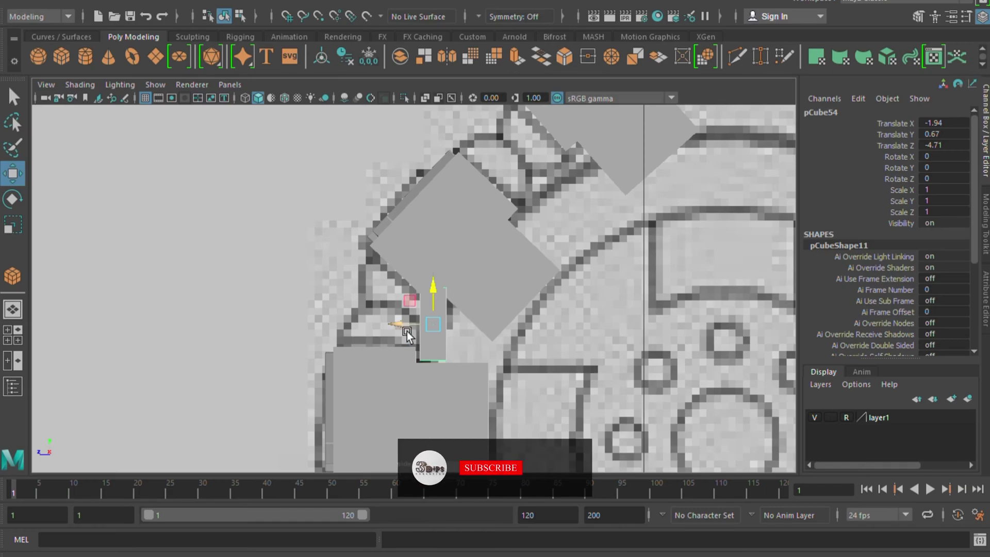
{"action": "mouse_move", "coordinate": [411, 332]}
{"action": "left_mouse_down"}
{"action": "mouse_move", "coordinate": [378, 334]}
{"action": "mouse_move", "coordinate": [400, 344]}
{"action": "mouse_move", "coordinate": [435, 328]}
{"action": "left_mouse_up"}
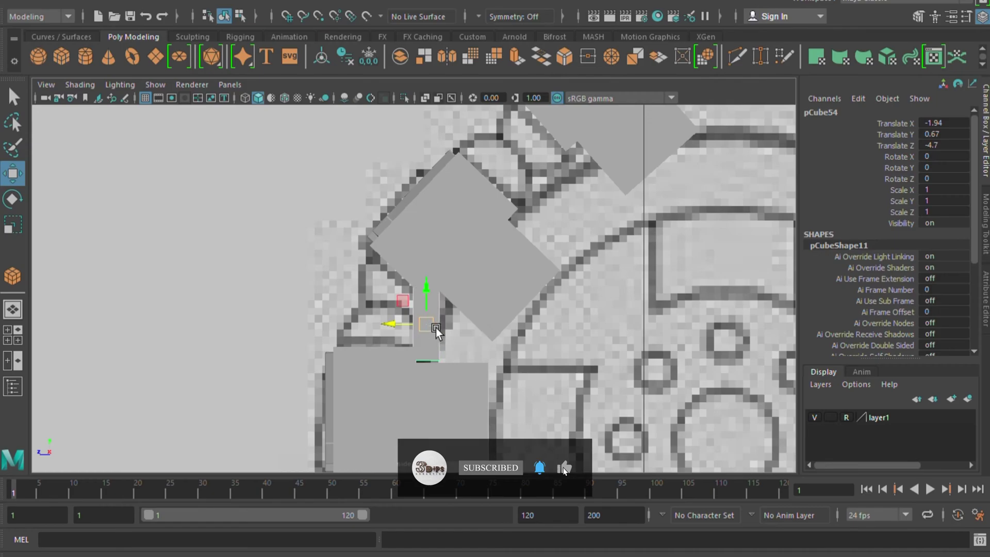
{"action": "left_click_drag", "start_coordinate": [440, 294], "coordinate": [444, 300]}
Step: Scale the cube to 1.511 in Y, enable Wireframe on Shaded, and raise it to Translate Y 0.674
{"action": "key", "text": "r"}
{"action": "scroll", "coordinate": [447, 304], "scroll_direction": "up", "scroll_amount": 1}
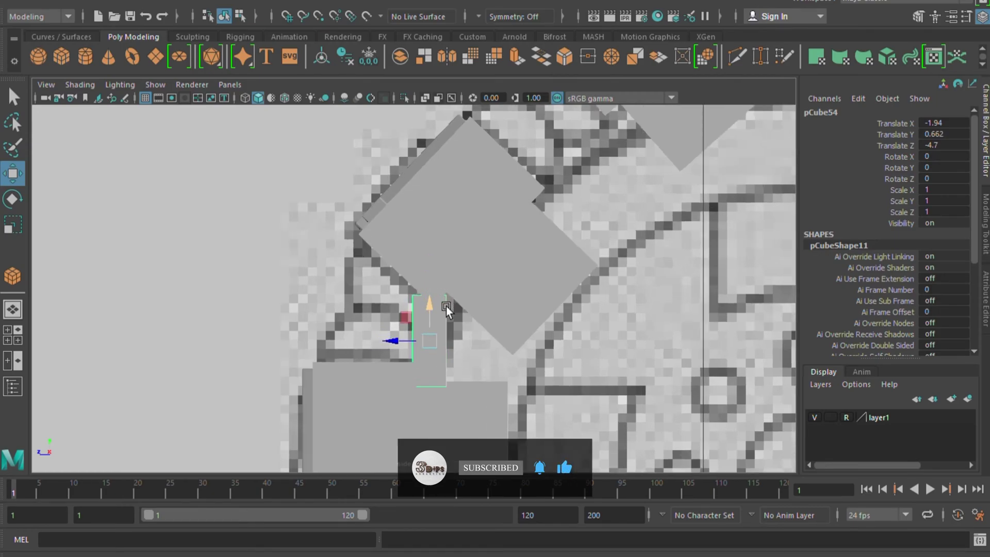
{"action": "scroll", "coordinate": [450, 313], "scroll_direction": "up", "scroll_amount": 1}
{"action": "middle_click_drag", "start_coordinate": [451, 332], "coordinate": [445, 311]}
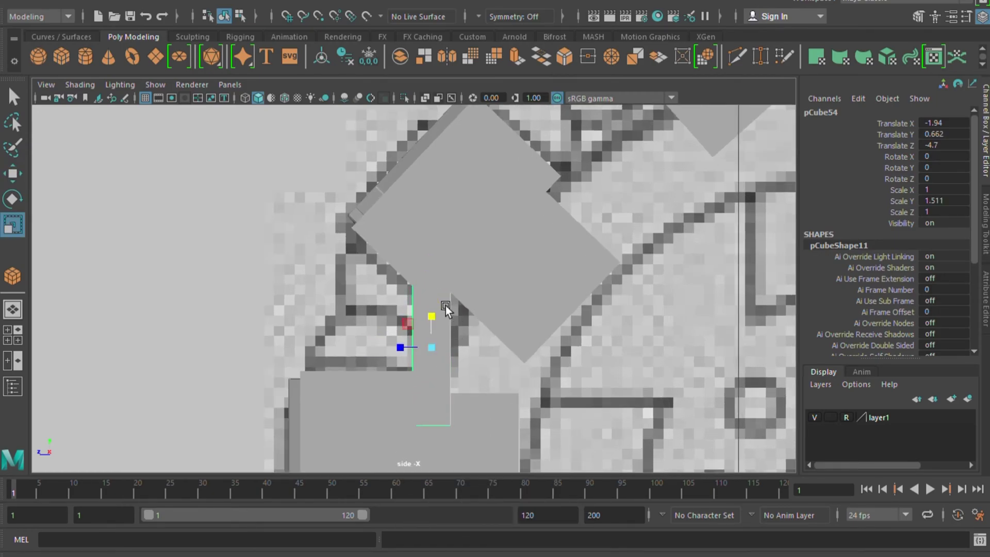
{"action": "key", "text": "w"}
{"action": "middle_click_drag", "start_coordinate": [442, 344], "coordinate": [446, 306]}
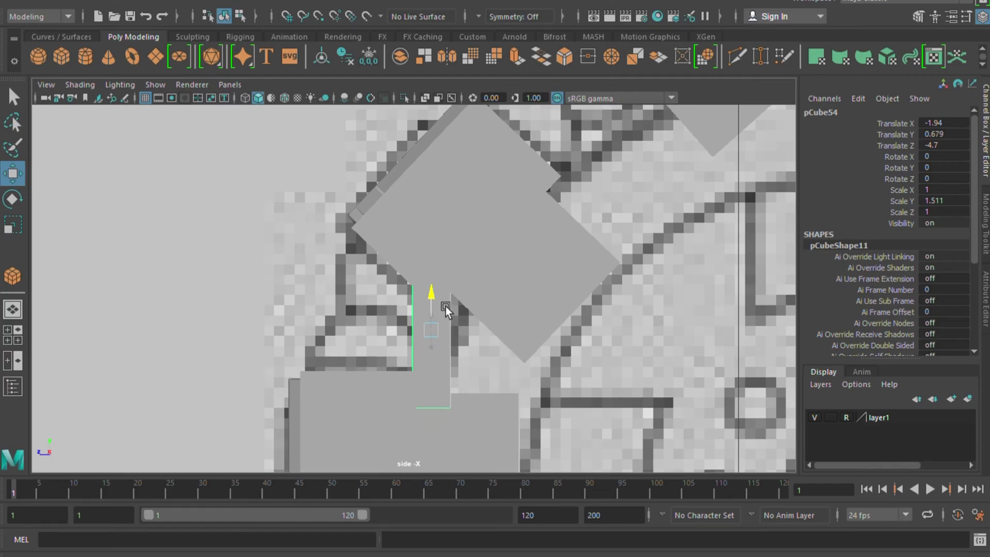
{"action": "left_click", "coordinate": [285, 98]}
{"action": "middle_click_drag", "start_coordinate": [447, 309], "coordinate": [445, 301]}
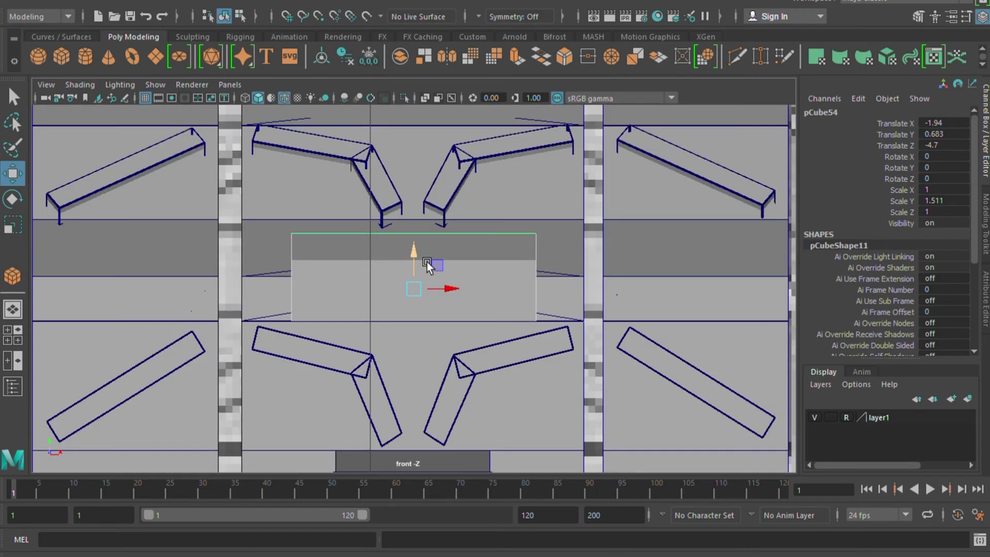
{"action": "mouse_move", "coordinate": [427, 262]}
{"action": "middle_mouse_down"}
{"action": "mouse_move", "coordinate": [433, 296]}
{"action": "mouse_move", "coordinate": [448, 214]}
{"action": "mouse_move", "coordinate": [452, 247]}
{"action": "middle_mouse_up"}
Step: In perspective view, tilt the connector cube to about -17° Rotate X to match the plates
{"action": "key", "text": "space"}
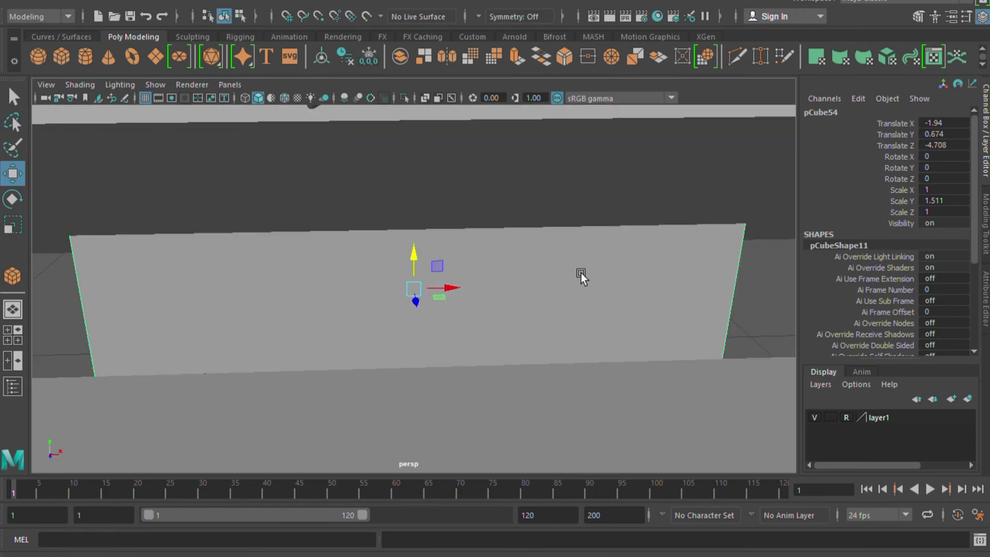
{"action": "mouse_move", "coordinate": [498, 358]}
{"action": "left_mouse_down", "text": "alt"}
{"action": "mouse_move", "coordinate": [386, 340]}
{"action": "mouse_move", "coordinate": [387, 301]}
{"action": "mouse_move", "coordinate": [413, 354]}
{"action": "mouse_move", "coordinate": [268, 332]}
{"action": "mouse_move", "coordinate": [363, 334]}
{"action": "left_mouse_up", "text": "alt"}
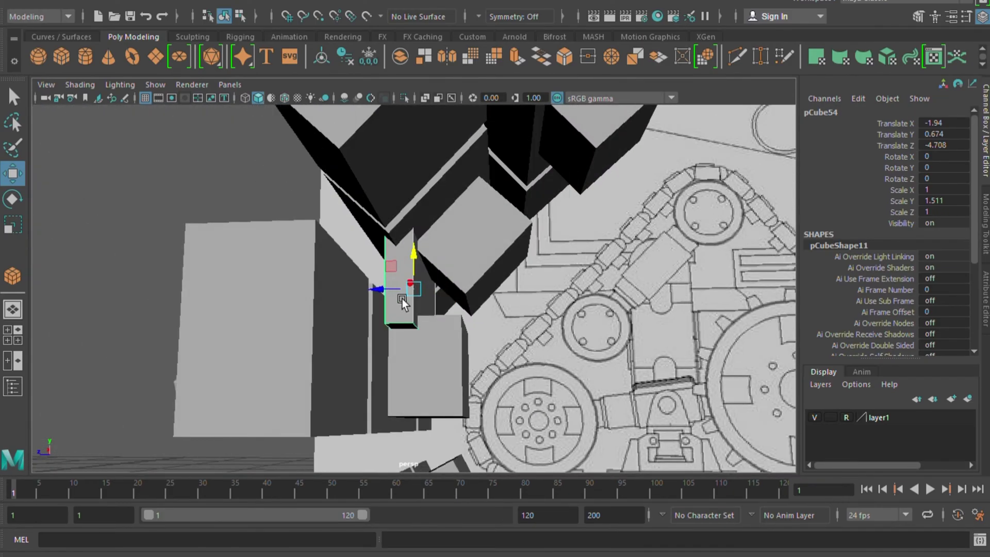
{"action": "mouse_move", "coordinate": [401, 298]}
{"action": "middle_mouse_down"}
{"action": "mouse_move", "coordinate": [384, 311]}
{"action": "mouse_move", "coordinate": [392, 324]}
{"action": "mouse_move", "coordinate": [381, 324]}
{"action": "middle_mouse_up"}
{"action": "mouse_move", "coordinate": [382, 324]}
{"action": "left_mouse_down", "text": "alt"}
{"action": "mouse_move", "coordinate": [497, 395]}
{"action": "mouse_move", "coordinate": [572, 414]}
{"action": "mouse_move", "coordinate": [557, 390]}
{"action": "mouse_move", "coordinate": [604, 399]}
{"action": "mouse_move", "coordinate": [553, 433]}
{"action": "mouse_move", "coordinate": [533, 401]}
{"action": "mouse_move", "coordinate": [515, 411]}
{"action": "mouse_move", "coordinate": [438, 342]}
{"action": "left_mouse_up", "text": "alt"}
{"action": "key", "text": "e"}
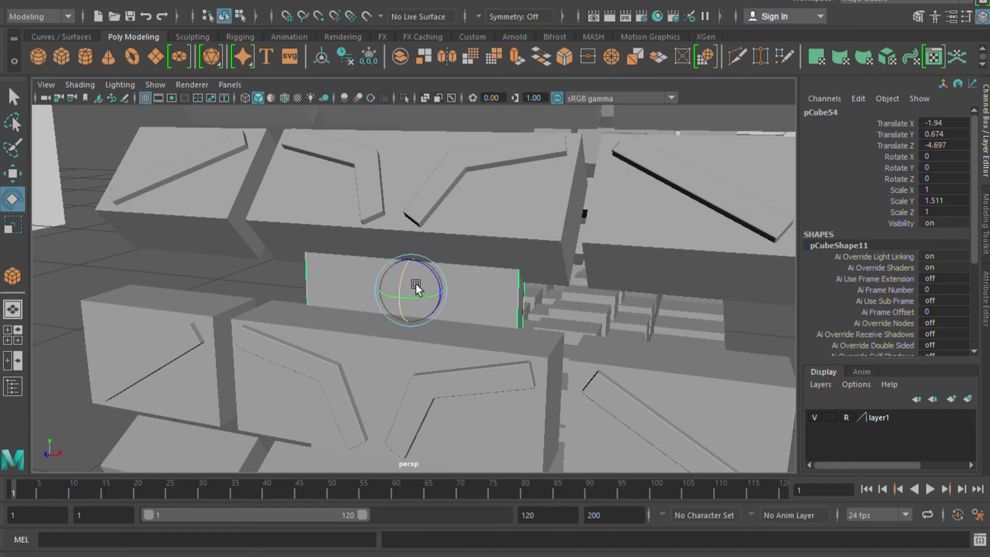
{"action": "mouse_move", "coordinate": [415, 284]}
{"action": "left_mouse_down"}
{"action": "mouse_move", "coordinate": [415, 270]}
{"action": "mouse_move", "coordinate": [490, 383]}
{"action": "mouse_move", "coordinate": [389, 369]}
{"action": "mouse_move", "coordinate": [398, 383]}
{"action": "mouse_move", "coordinate": [454, 278]}
{"action": "left_mouse_up"}
Step: From the front view, duplicate the connector cube as pCube55
{"action": "key", "text": "w"}
{"action": "mouse_move", "coordinate": [421, 346]}
{"action": "left_mouse_down", "text": "alt"}
{"action": "mouse_move", "coordinate": [542, 422]}
{"action": "mouse_move", "coordinate": [655, 415]}
{"action": "mouse_move", "coordinate": [602, 411]}
{"action": "mouse_move", "coordinate": [462, 311]}
{"action": "mouse_move", "coordinate": [258, 316]}
{"action": "mouse_move", "coordinate": [92, 345]}
{"action": "mouse_move", "coordinate": [117, 352]}
{"action": "left_mouse_up", "text": "alt"}
{"action": "key", "text": "ctrl+d"}
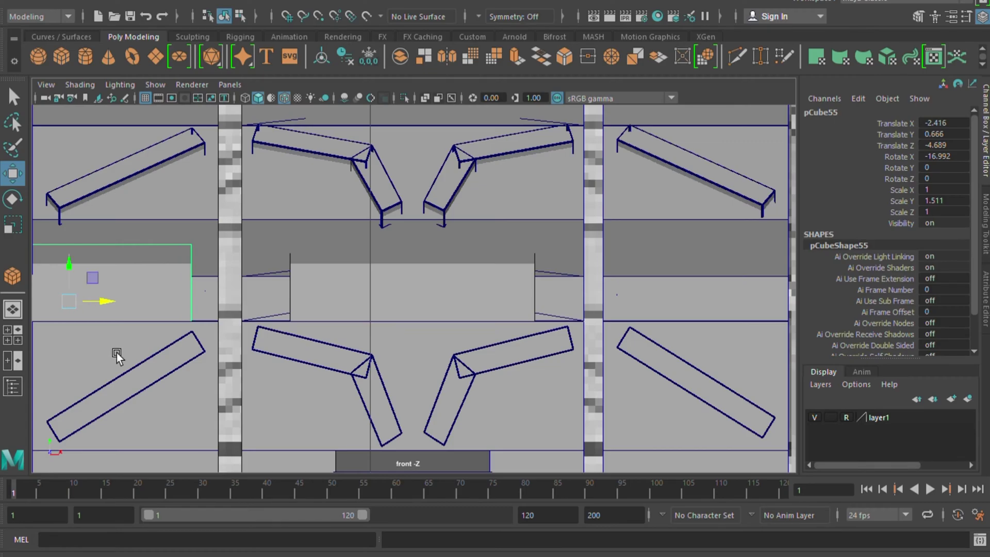
Step: Make the copy narrow and place it left of the central connector at X -2.3
{"action": "middle_click_drag", "start_coordinate": [117, 354], "coordinate": [399, 308], "text": "alt"}
{"action": "key", "text": "r"}
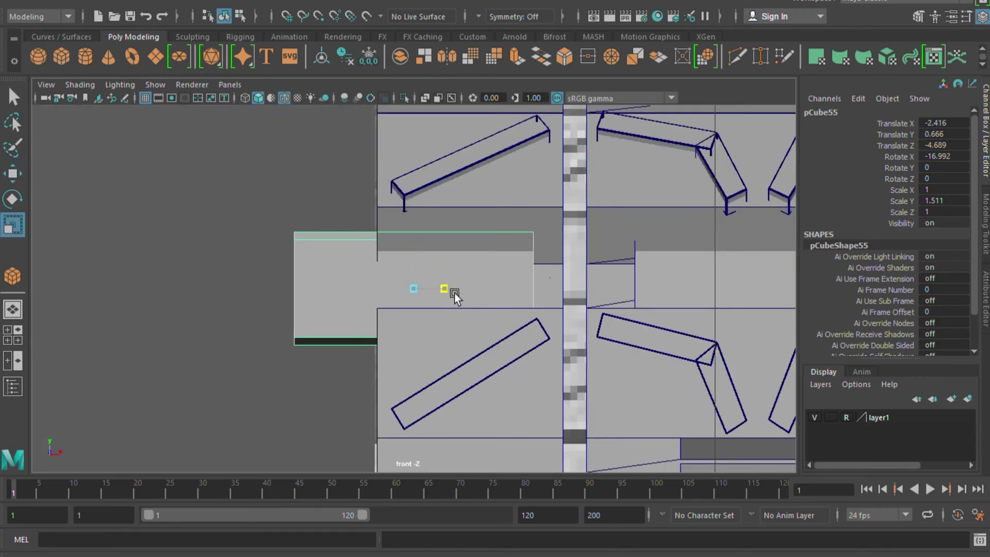
{"action": "mouse_move", "coordinate": [454, 293]}
{"action": "left_mouse_down"}
{"action": "mouse_move", "coordinate": [432, 302]}
{"action": "mouse_move", "coordinate": [550, 331]}
{"action": "left_mouse_up"}
{"action": "key", "text": "w"}
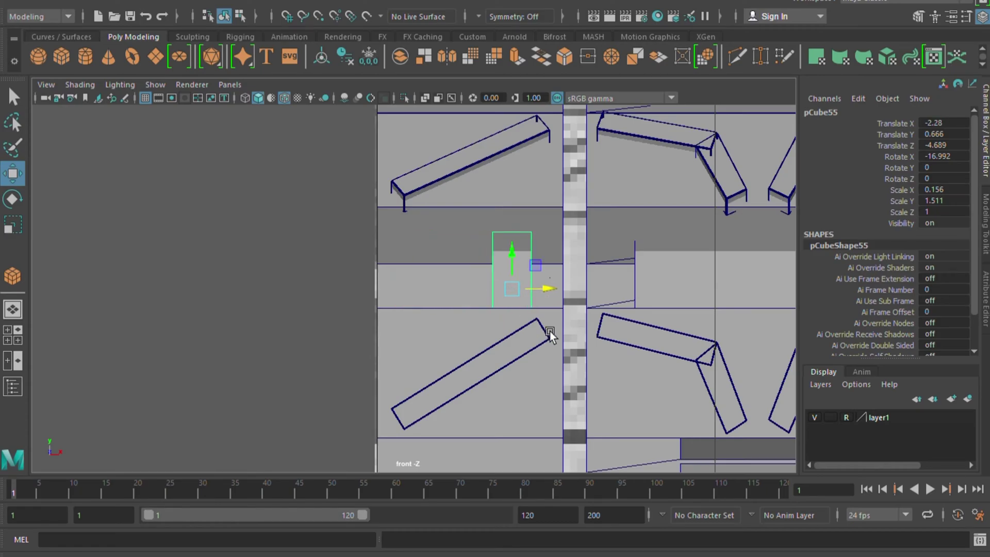
{"action": "middle_click_drag", "start_coordinate": [550, 331], "coordinate": [460, 294], "text": "alt"}
{"action": "key", "text": "r"}
{"action": "mouse_move", "coordinate": [462, 292]}
{"action": "left_mouse_down"}
{"action": "mouse_move", "coordinate": [470, 295]}
{"action": "mouse_move", "coordinate": [446, 295]}
{"action": "mouse_move", "coordinate": [848, 325]}
{"action": "left_mouse_up"}
{"action": "key", "text": "w"}
{"action": "key", "text": "r"}
{"action": "key", "text": "w"}
Step: Duplicate the narrow piece and place the copy in the right-hand gap at X -1.591
{"action": "key", "text": "ctrl+d"}
{"action": "key", "text": "f"}
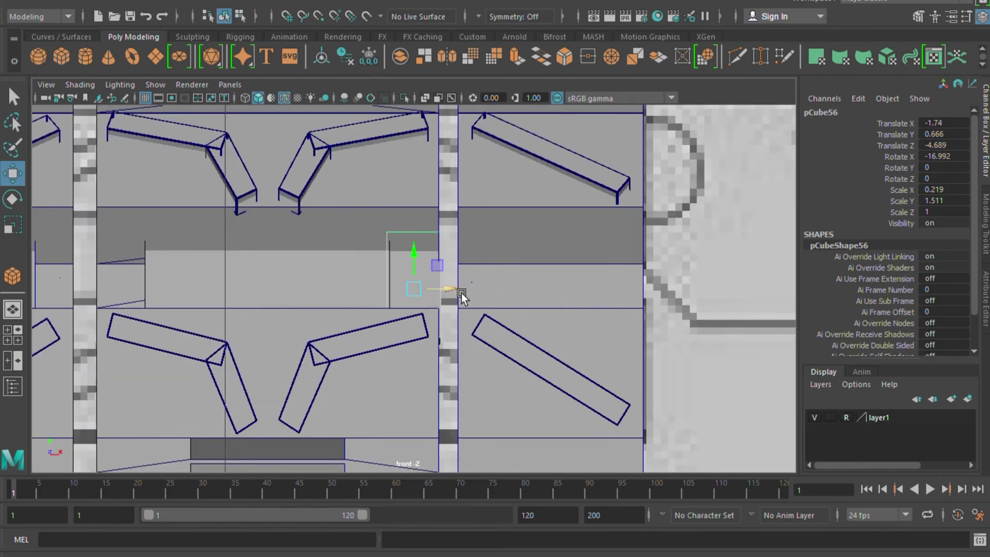
{"action": "left_click_drag", "start_coordinate": [462, 292], "coordinate": [567, 310]}
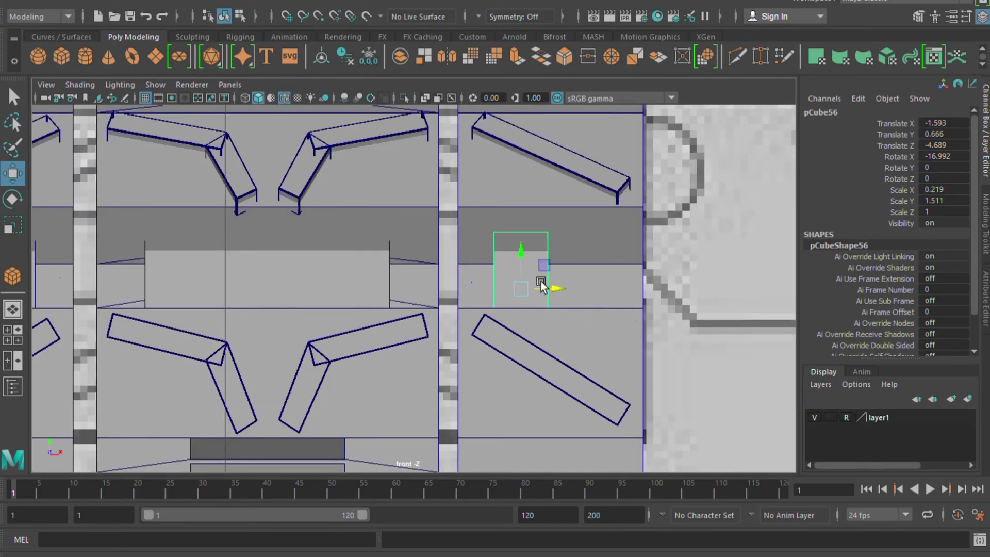
{"action": "scroll", "coordinate": [541, 286], "scroll_direction": "down", "scroll_amount": 3}
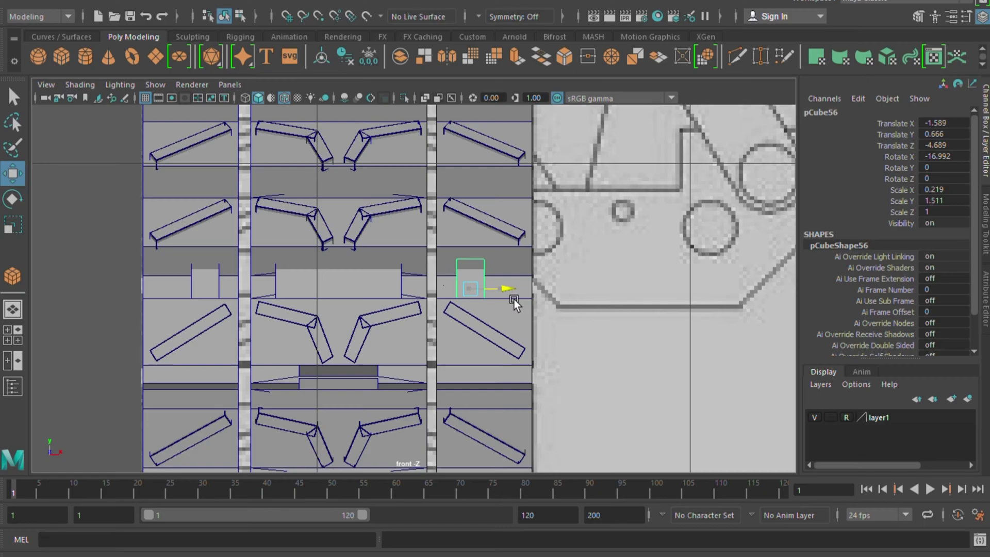
{"action": "left_click_drag", "start_coordinate": [515, 296], "coordinate": [512, 298]}
Step: Combine the three connector pieces into one object with Mesh > Combine
{"action": "left_click", "coordinate": [350, 296], "text": "shift"}
{"action": "left_click", "coordinate": [220, 292], "text": "shift"}
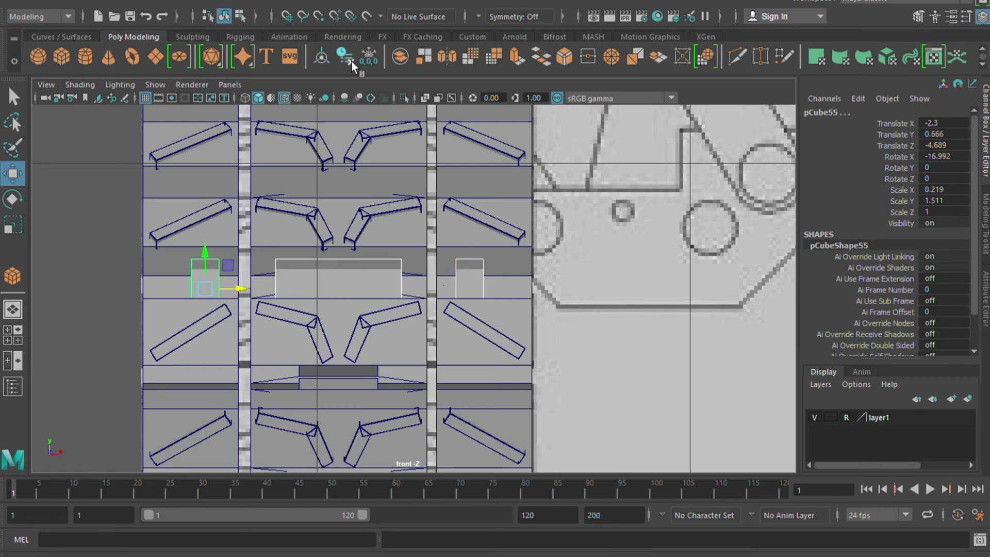
{"action": "left_click", "coordinate": [406, 57]}
Step: Orbit around the tread, then select and duplicate the combined connector pCube57
{"action": "mouse_move", "coordinate": [530, 300]}
{"action": "left_mouse_down", "text": "alt"}
{"action": "mouse_move", "coordinate": [146, 330]}
{"action": "mouse_move", "coordinate": [38, 287]}
{"action": "left_mouse_up", "text": "alt"}
{"action": "left_click", "coordinate": [133, 380]}
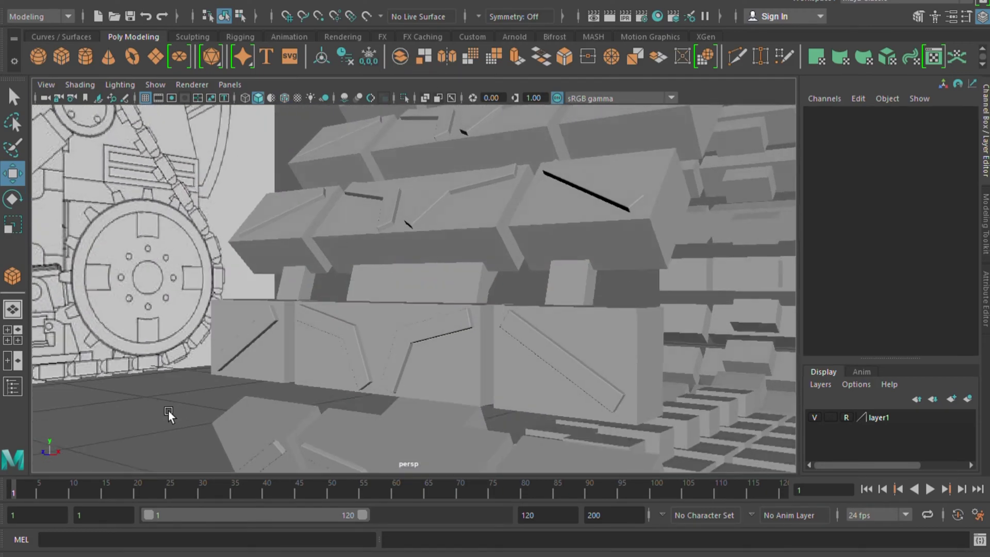
{"action": "mouse_move", "coordinate": [168, 410]}
{"action": "left_mouse_down", "text": "alt"}
{"action": "mouse_move", "coordinate": [253, 421]}
{"action": "mouse_move", "coordinate": [346, 280]}
{"action": "mouse_move", "coordinate": [582, 357]}
{"action": "mouse_move", "coordinate": [633, 361]}
{"action": "mouse_move", "coordinate": [440, 357]}
{"action": "mouse_move", "coordinate": [376, 343]}
{"action": "mouse_move", "coordinate": [616, 374]}
{"action": "left_mouse_up", "text": "alt"}
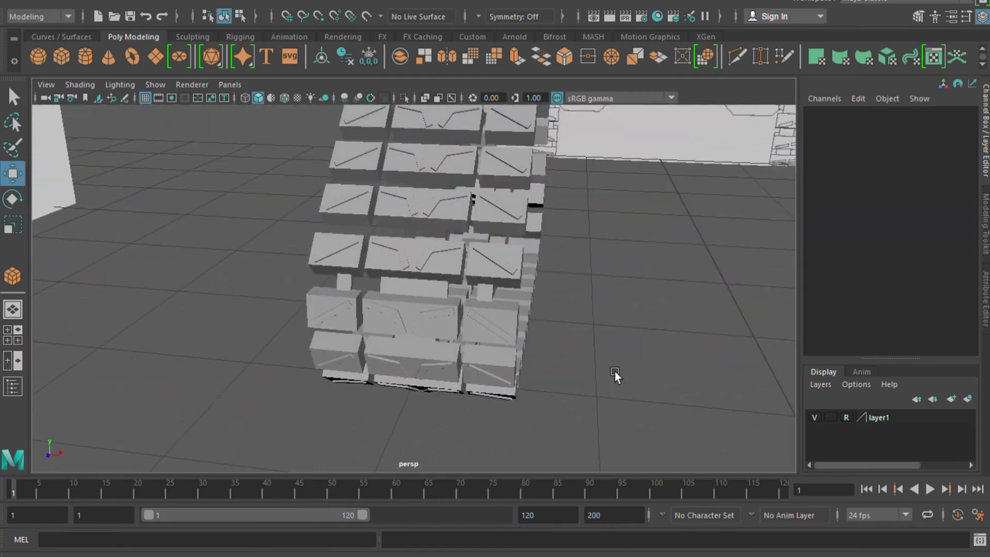
{"action": "left_click", "coordinate": [421, 272]}
{"action": "key", "text": "ctrl+d"}
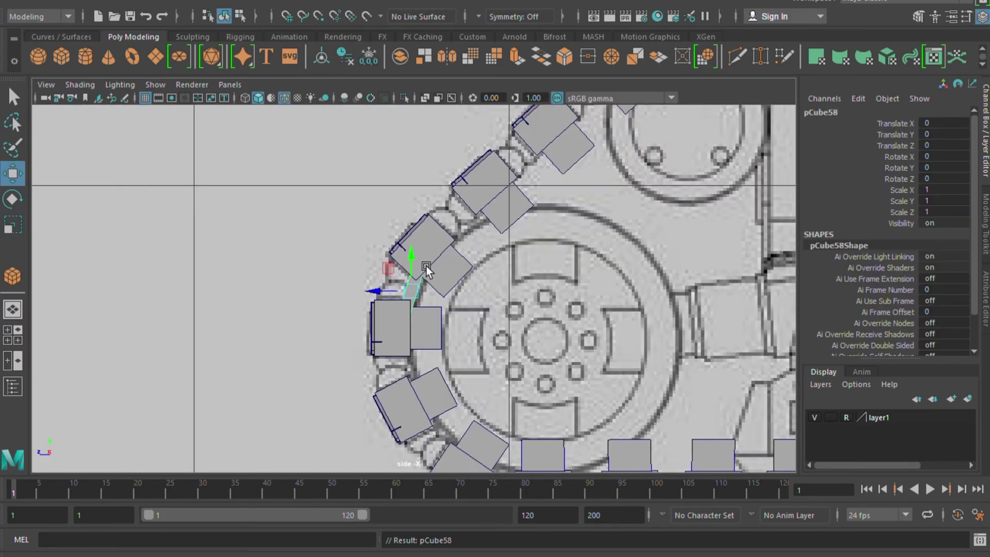
Step: Place the copy in a lower gap, tilted to Rotate X 17.304 at Translate Y -0.239
{"action": "mouse_move", "coordinate": [426, 267]}
{"action": "left_mouse_down"}
{"action": "mouse_move", "coordinate": [441, 341]}
{"action": "mouse_move", "coordinate": [512, 356]}
{"action": "left_mouse_up"}
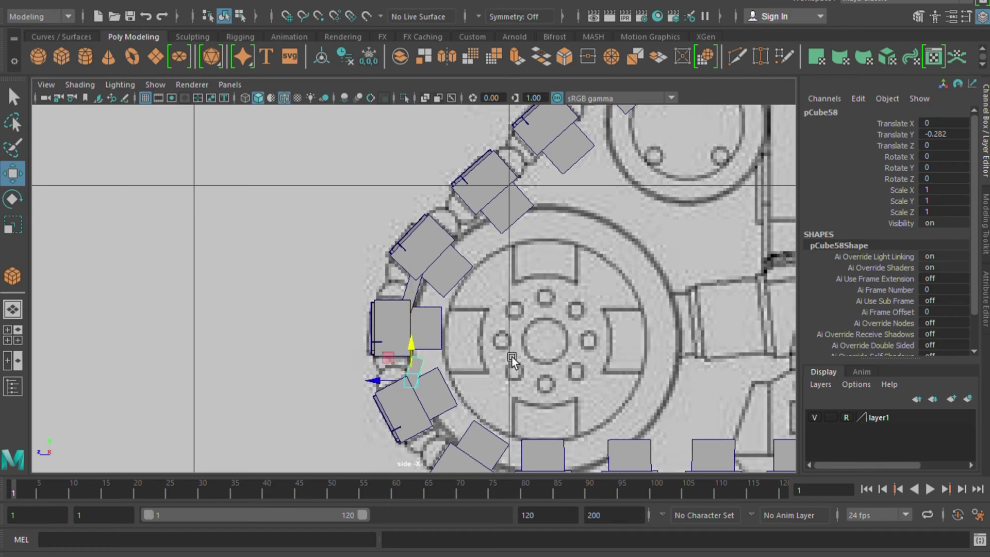
{"action": "key", "text": "e"}
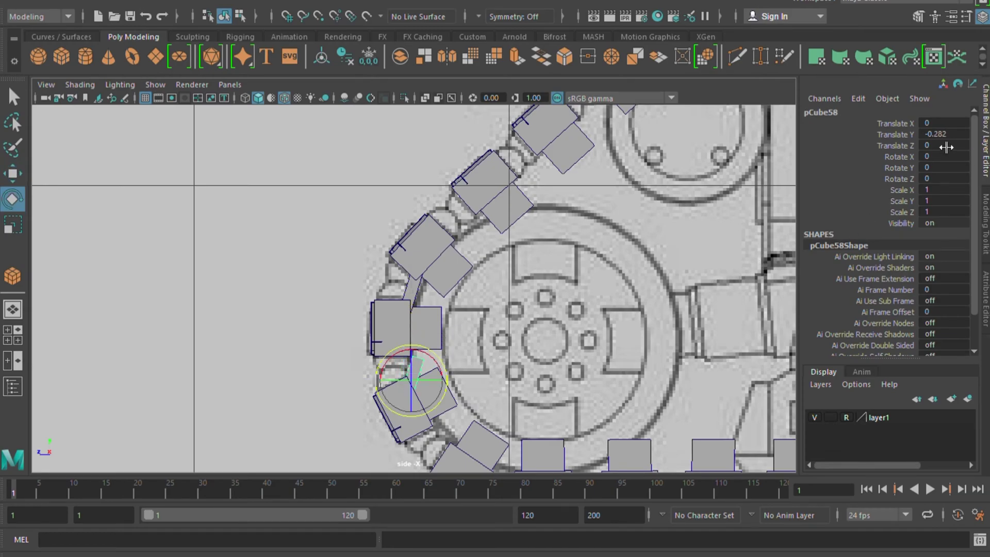
{"action": "left_click_drag", "start_coordinate": [454, 375], "coordinate": [438, 357]}
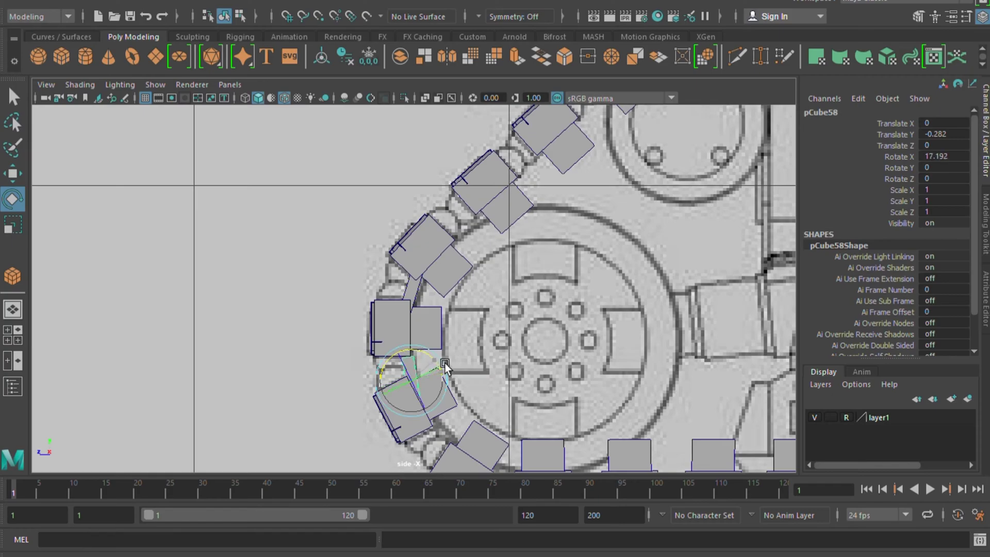
{"action": "scroll", "coordinate": [438, 357], "scroll_direction": "up", "scroll_amount": 4}
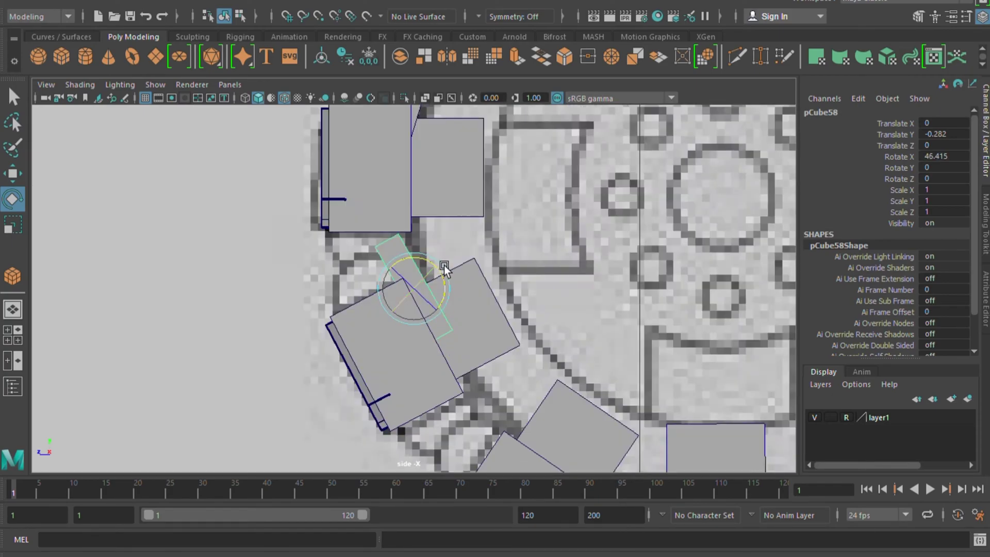
{"action": "left_click_drag", "start_coordinate": [434, 260], "coordinate": [447, 267]}
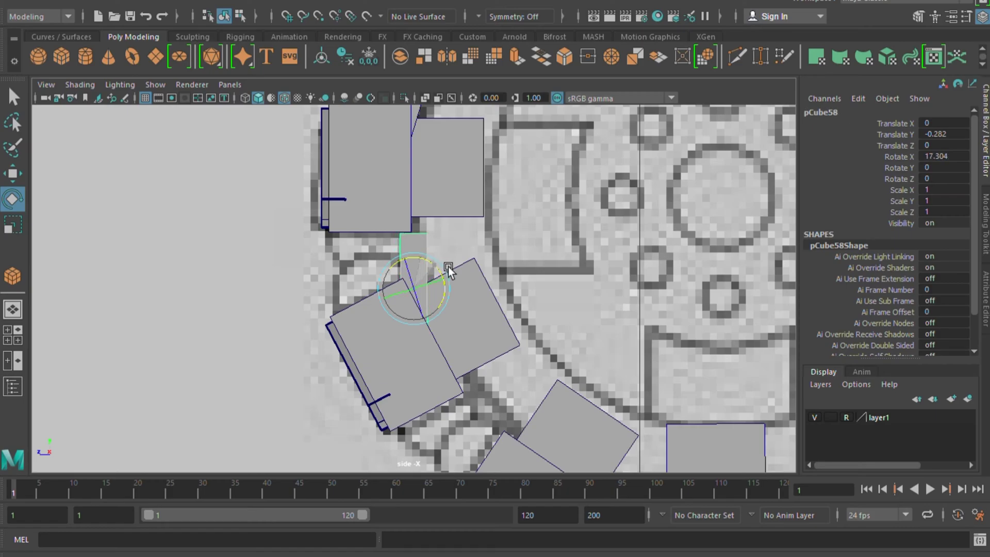
{"action": "key", "text": "w"}
{"action": "middle_click_drag", "start_coordinate": [434, 265], "coordinate": [432, 242]}
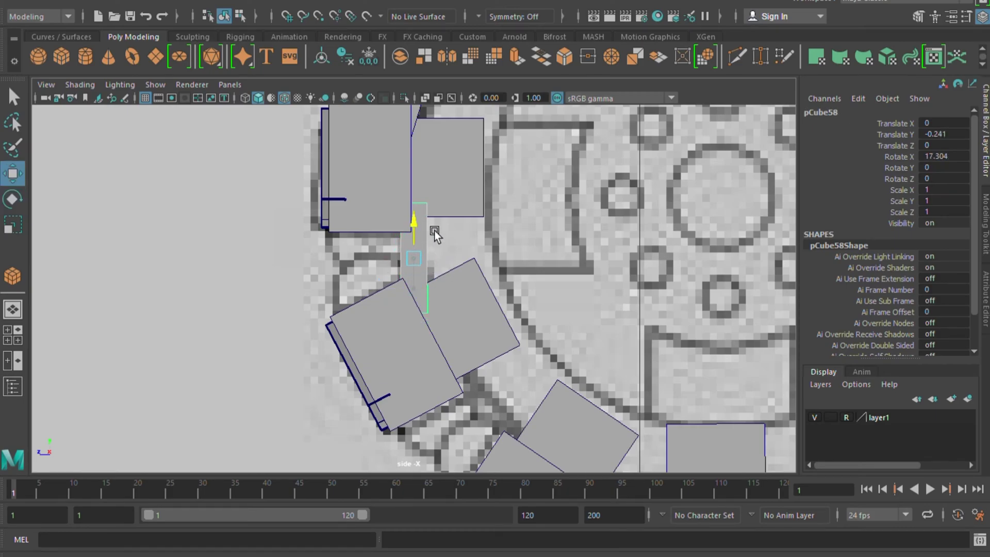
{"action": "key", "text": "space"}
{"action": "key", "text": "space"}
{"action": "mouse_move", "coordinate": [606, 419]}
{"action": "left_mouse_down", "text": "alt"}
{"action": "mouse_move", "coordinate": [591, 367]}
{"action": "mouse_move", "coordinate": [667, 384]}
{"action": "mouse_move", "coordinate": [437, 392]}
{"action": "left_mouse_up", "text": "alt"}
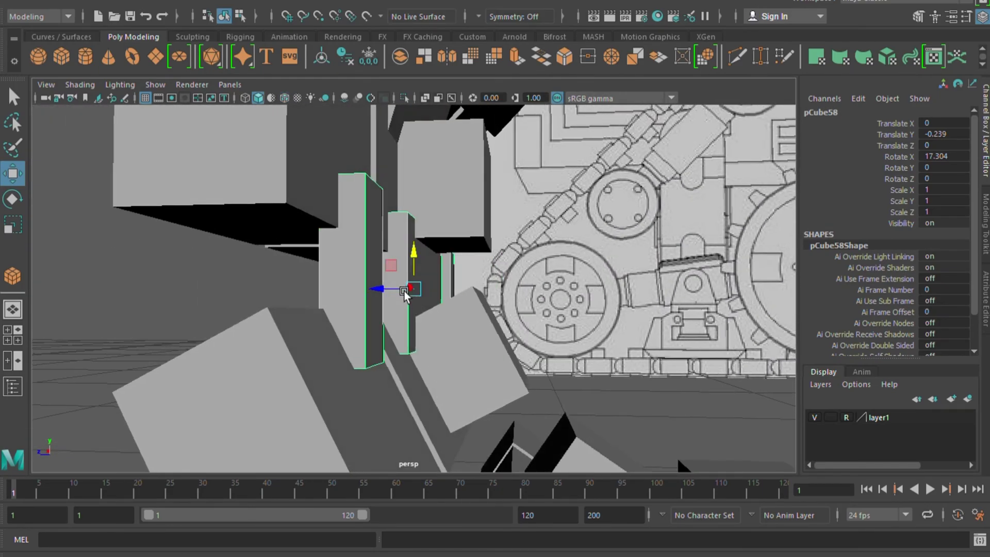
Step: Lower pCube58 slightly and retilt it to about 21° on X between its neighbouring plates
{"action": "left_click_drag", "start_coordinate": [380, 288], "coordinate": [383, 309]}
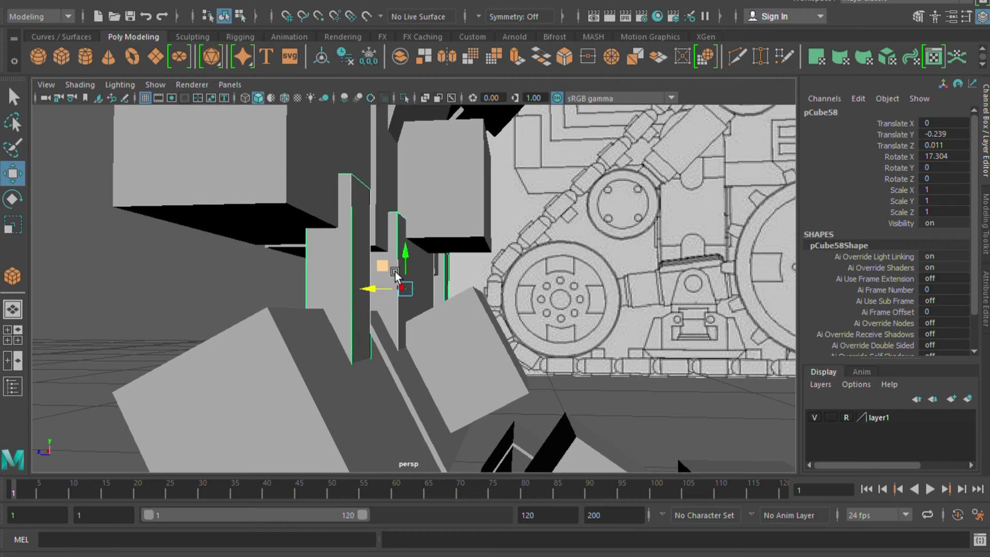
{"action": "left_click_drag", "start_coordinate": [404, 260], "coordinate": [404, 263]}
{"action": "mouse_move", "coordinate": [404, 264]}
{"action": "left_mouse_down", "text": "alt"}
{"action": "mouse_move", "coordinate": [373, 323]}
{"action": "mouse_move", "coordinate": [526, 326]}
{"action": "mouse_move", "coordinate": [477, 316]}
{"action": "mouse_move", "coordinate": [615, 299]}
{"action": "mouse_move", "coordinate": [441, 268]}
{"action": "mouse_move", "coordinate": [409, 283]}
{"action": "mouse_move", "coordinate": [462, 292]}
{"action": "mouse_move", "coordinate": [427, 311]}
{"action": "mouse_move", "coordinate": [415, 340]}
{"action": "mouse_move", "coordinate": [429, 314]}
{"action": "mouse_move", "coordinate": [419, 308]}
{"action": "mouse_move", "coordinate": [446, 287]}
{"action": "mouse_move", "coordinate": [391, 308]}
{"action": "left_mouse_up", "text": "alt"}
{"action": "key", "text": "e"}
{"action": "key", "text": "w"}
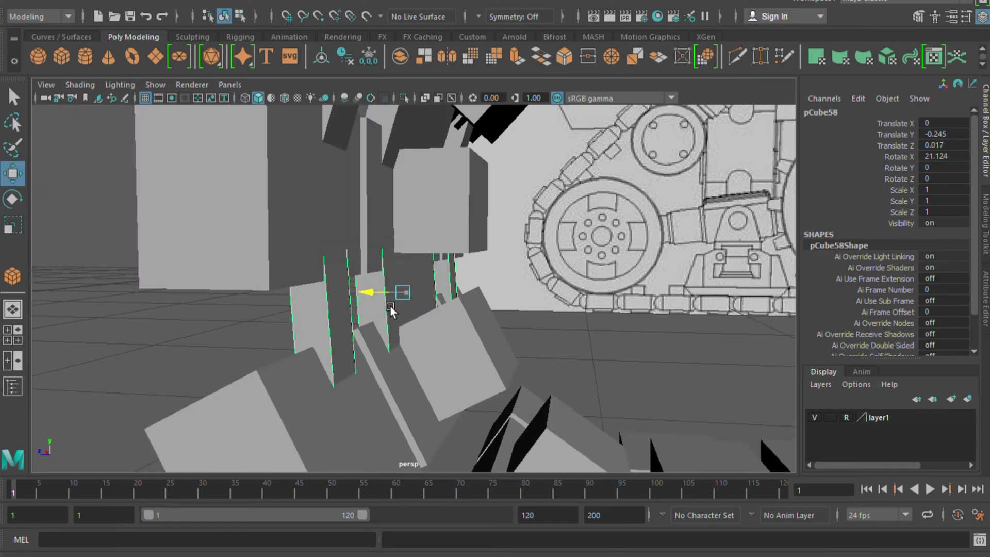
Step: Inspect the neighbouring strips, then select the next thin strip in side view
{"action": "left_click_drag", "start_coordinate": [539, 311], "coordinate": [556, 380], "text": "alt"}
{"action": "left_click", "coordinate": [435, 281]}
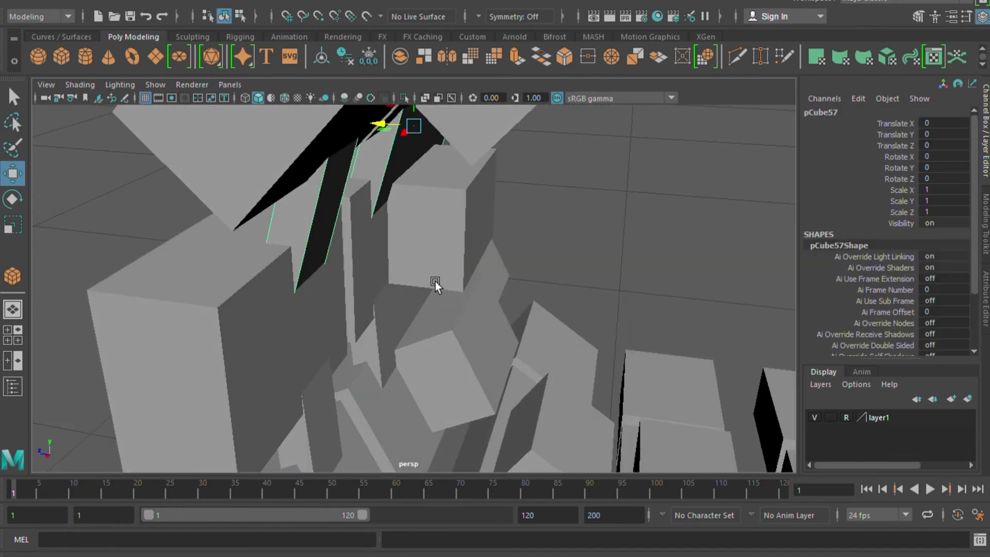
{"action": "key", "text": "z"}
{"action": "key", "text": "z"}
{"action": "key", "text": "z"}
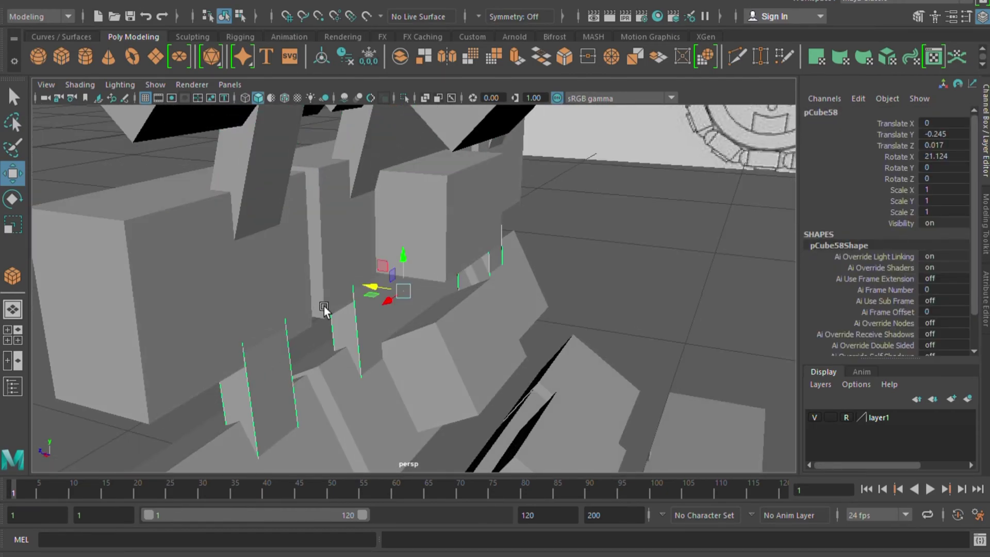
{"action": "key", "text": "space"}
{"action": "left_click", "coordinate": [371, 397]}
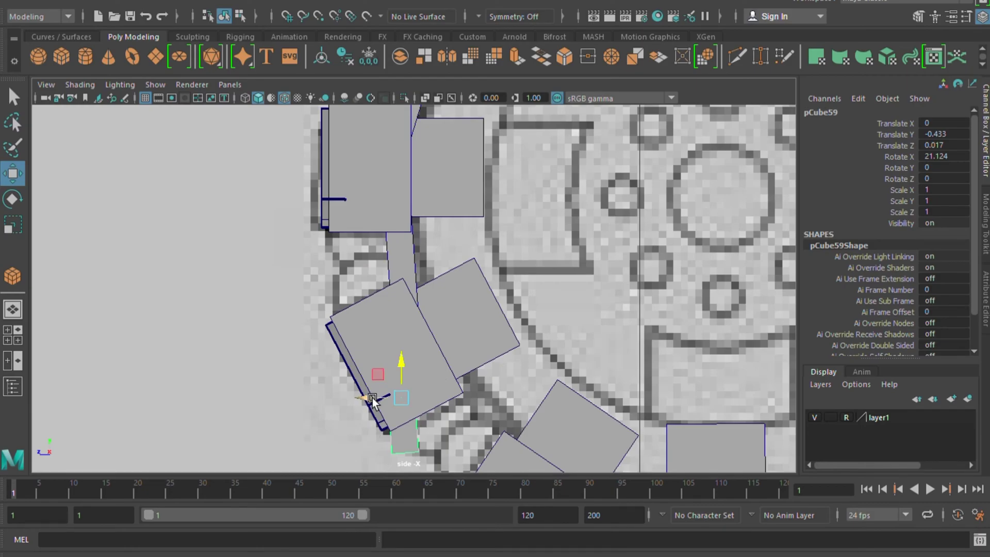
Step: Slide the strip into the next gap and tilt it to follow the track's curve
{"action": "mouse_move", "coordinate": [372, 402]}
{"action": "left_mouse_down"}
{"action": "mouse_move", "coordinate": [496, 425]}
{"action": "mouse_move", "coordinate": [487, 431]}
{"action": "left_mouse_up"}
{"action": "key", "text": "e"}
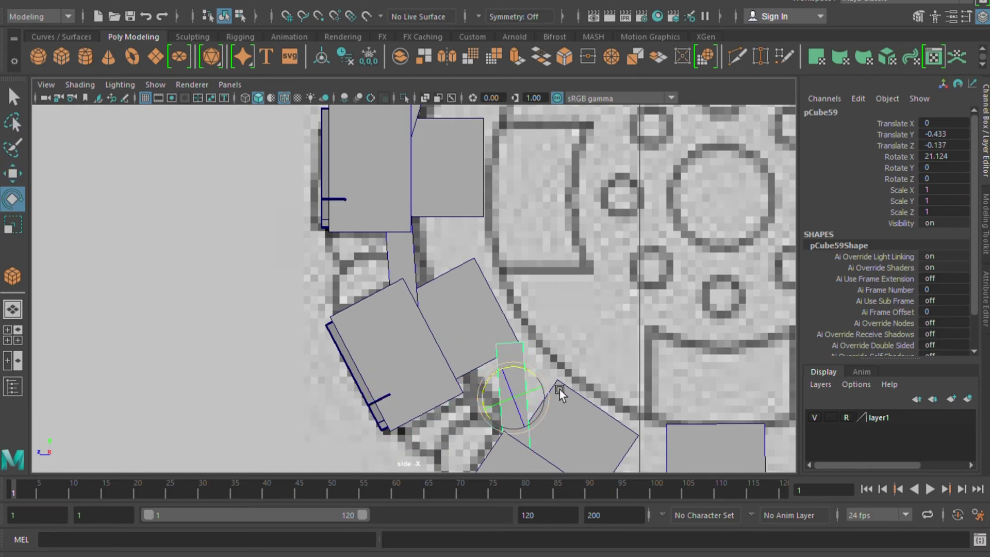
{"action": "left_click_drag", "start_coordinate": [544, 377], "coordinate": [447, 438]}
{"action": "key", "text": "w"}
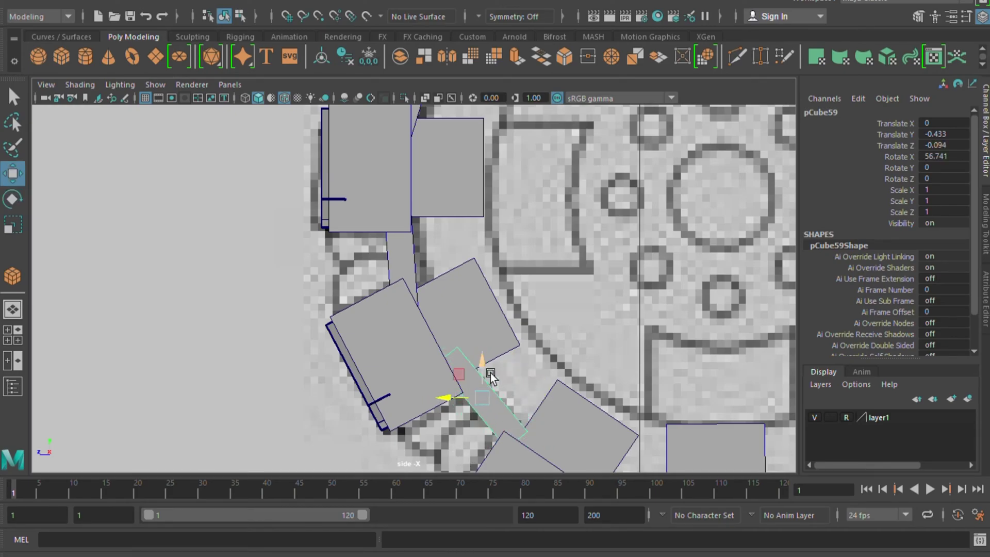
{"action": "mouse_move", "coordinate": [489, 392]}
{"action": "left_mouse_down"}
{"action": "mouse_move", "coordinate": [511, 399]}
{"action": "mouse_move", "coordinate": [487, 393]}
{"action": "mouse_move", "coordinate": [463, 415]}
{"action": "left_mouse_up"}
{"action": "key", "text": "e"}
{"action": "key", "text": "w"}
{"action": "key", "text": "e"}
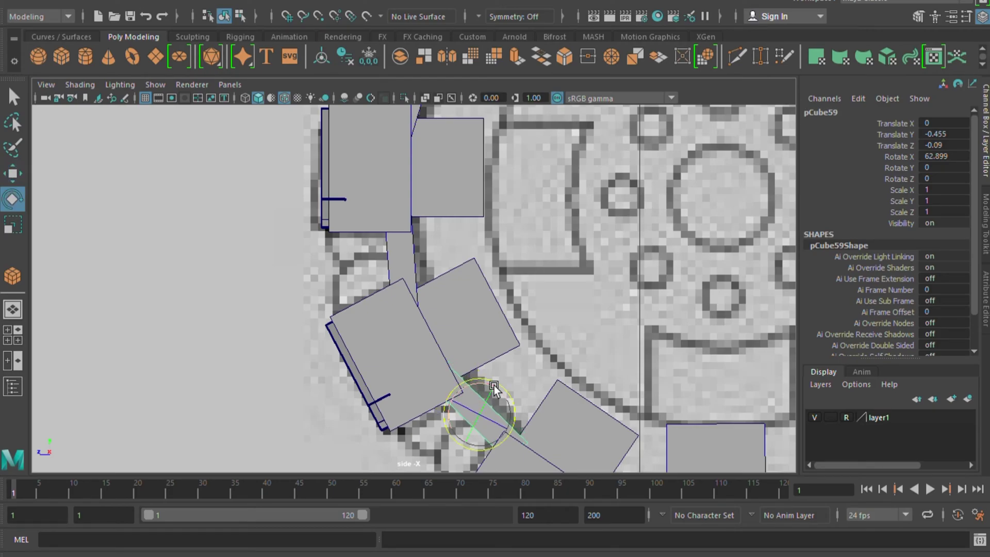
{"action": "left_click_drag", "start_coordinate": [476, 396], "coordinate": [477, 400]}
Step: Frame the strip and fine-tune its position and tilt in the gap
{"action": "key", "text": "f"}
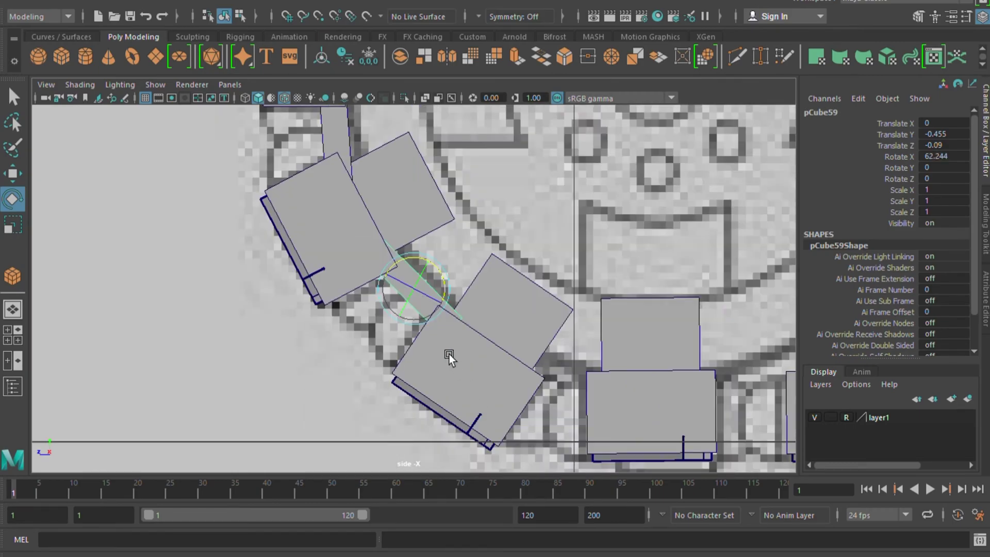
{"action": "key", "text": "w"}
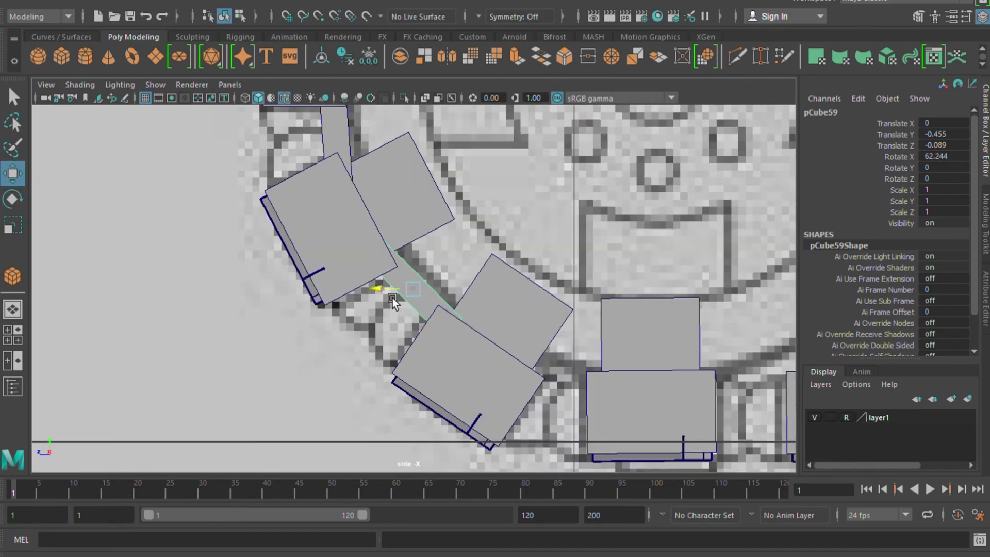
{"action": "left_click_drag", "start_coordinate": [393, 299], "coordinate": [391, 299]}
{"action": "left_click", "coordinate": [469, 280]}
{"action": "left_click", "coordinate": [421, 304]}
{"action": "key", "text": "e"}
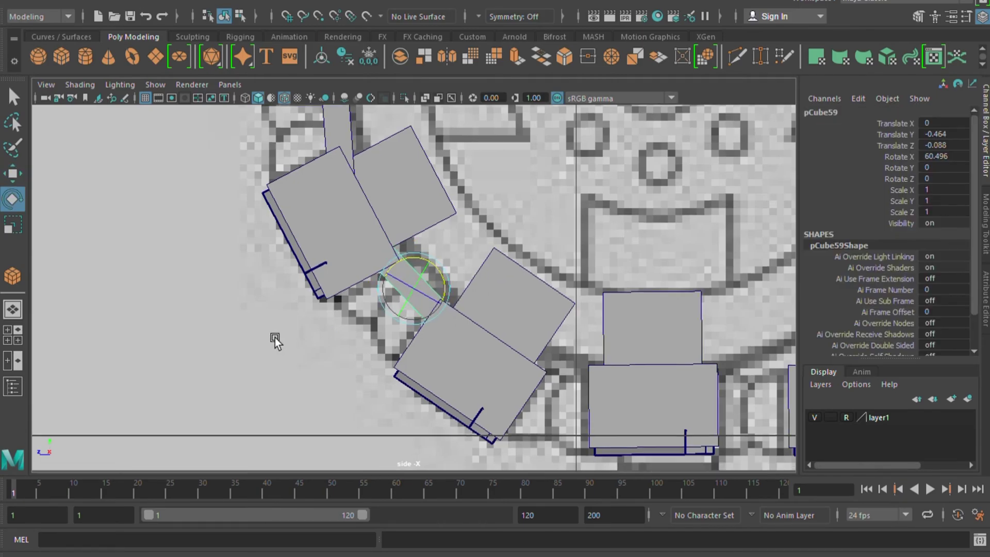
Step: Duplicate the fitted strip and fit the copy, tilted, into the next gap
{"action": "key", "text": "ctrl+d"}
{"action": "key", "text": "w"}
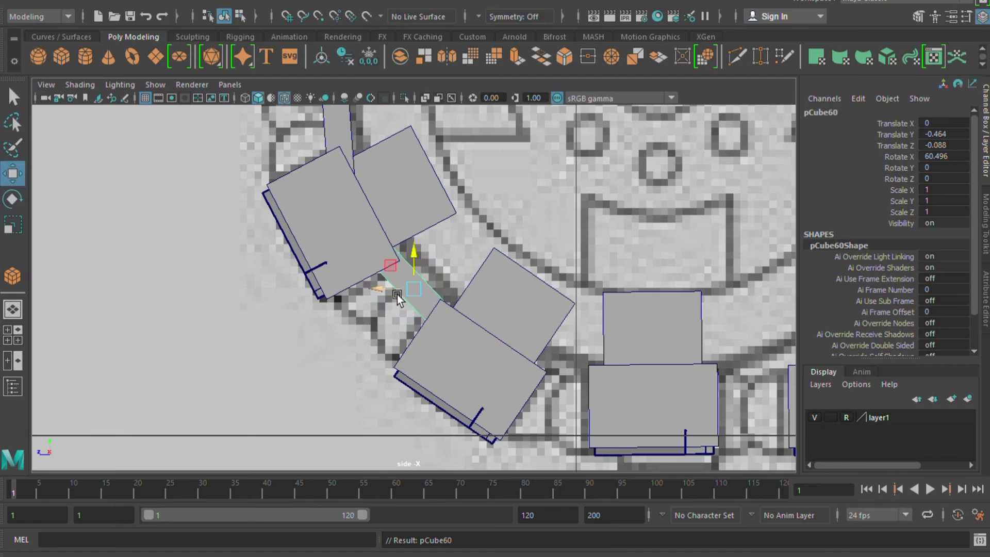
{"action": "mouse_move", "coordinate": [423, 293]}
{"action": "left_mouse_down"}
{"action": "mouse_move", "coordinate": [613, 293]}
{"action": "mouse_move", "coordinate": [591, 363]}
{"action": "mouse_move", "coordinate": [534, 374]}
{"action": "left_mouse_up"}
{"action": "key", "text": "e"}
{"action": "key", "text": "w"}
{"action": "key", "text": "e"}
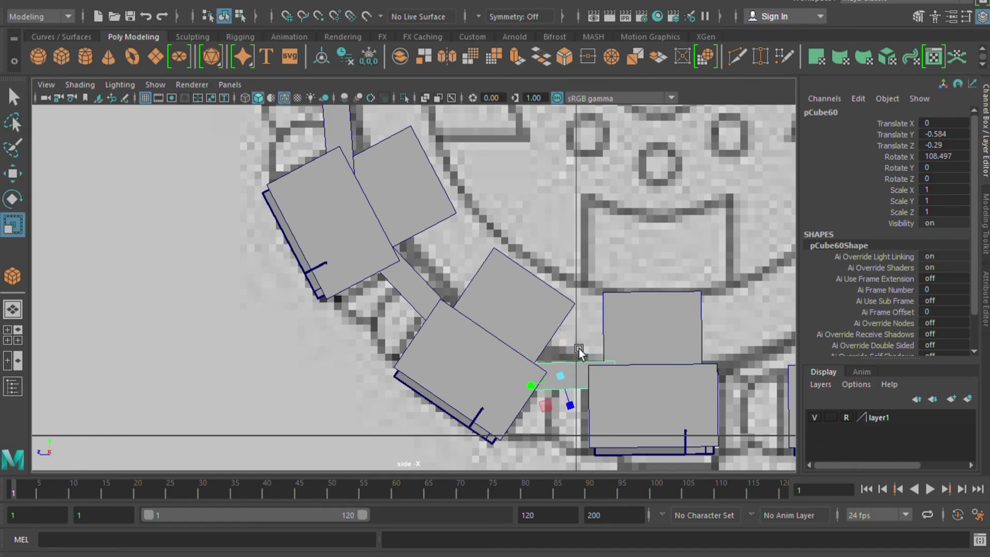
{"action": "left_click_drag", "start_coordinate": [579, 349], "coordinate": [584, 354]}
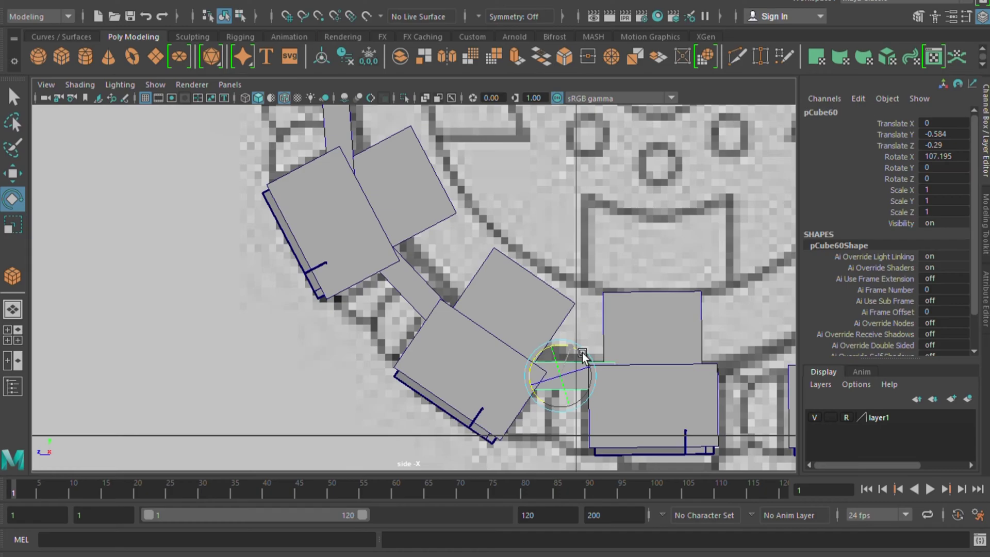
{"action": "key", "text": "w"}
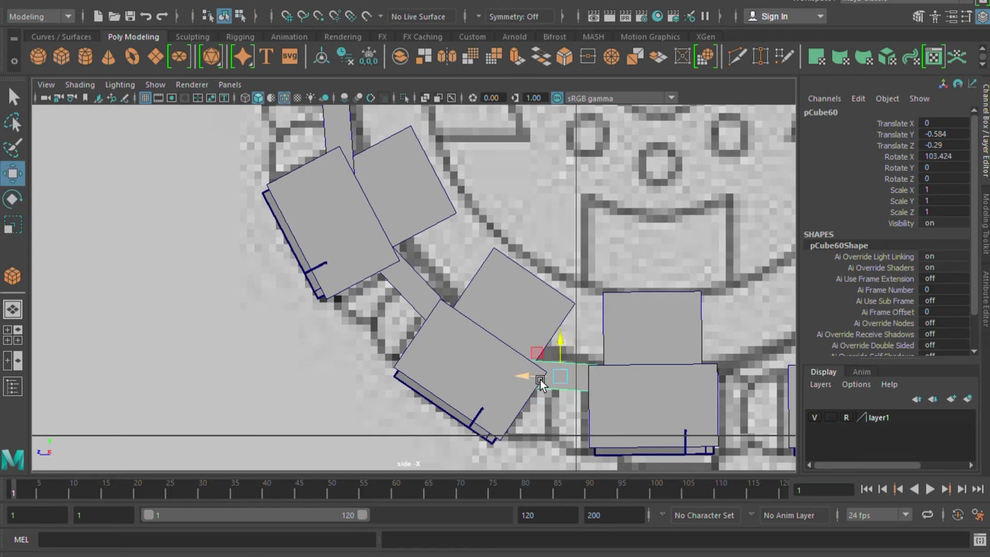
{"action": "left_click_drag", "start_coordinate": [535, 380], "coordinate": [535, 379]}
Step: Add two more strip copies, each levelled between neighbouring flat plates
{"action": "key", "text": "shift+d"}
{"action": "key", "text": "e"}
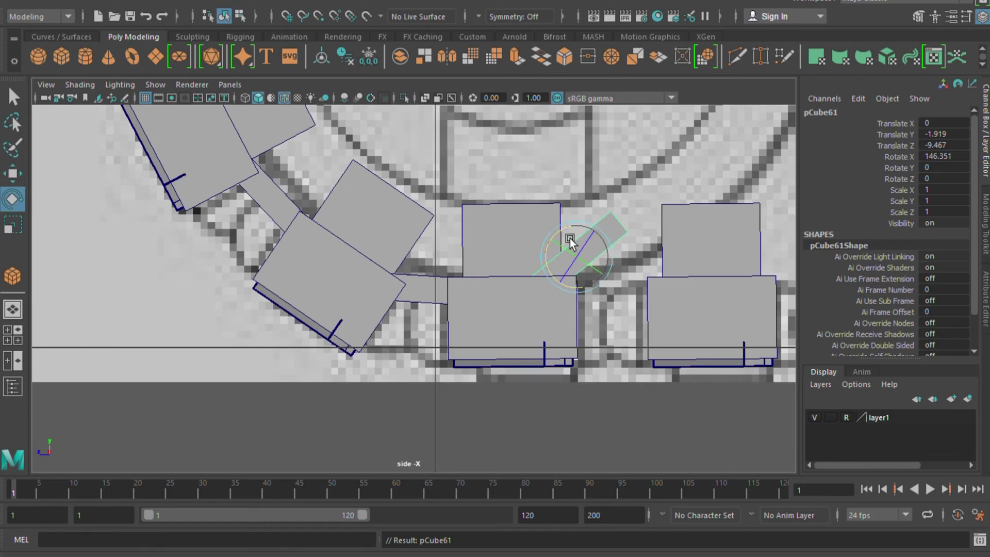
{"action": "left_click_drag", "start_coordinate": [569, 232], "coordinate": [588, 267]}
{"action": "key", "text": "w"}
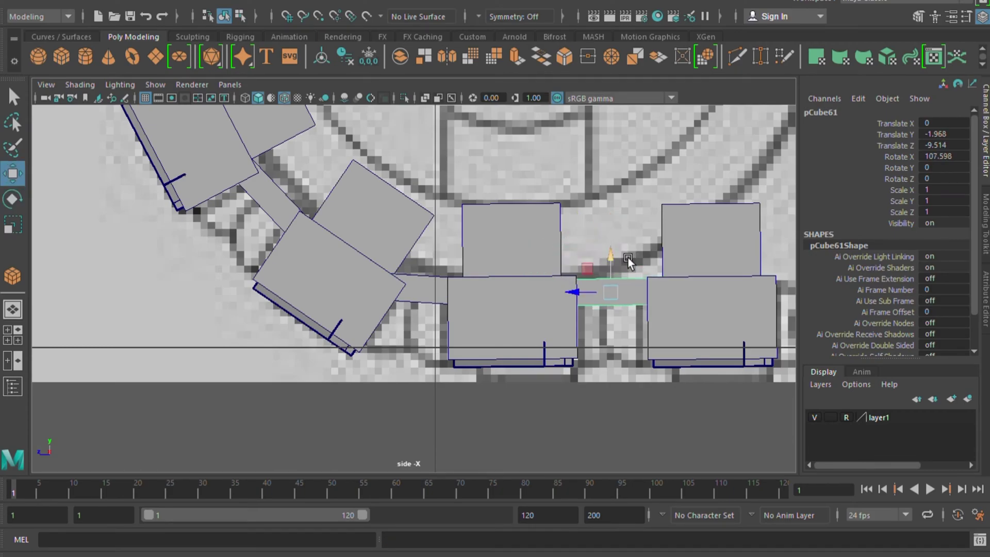
{"action": "key", "text": "shift+d"}
{"action": "key", "text": "e"}
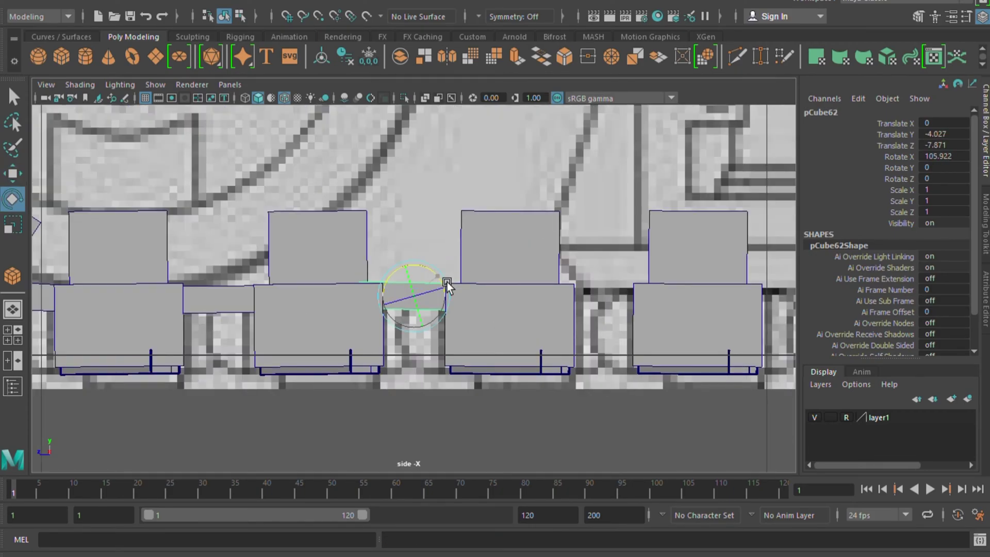
{"action": "left_click_drag", "start_coordinate": [446, 281], "coordinate": [441, 278]}
{"action": "key", "text": "w"}
Step: Duplicate the strip into further gaps, sliding and levelling each copy between plates
{"action": "key", "text": "shift+d"}
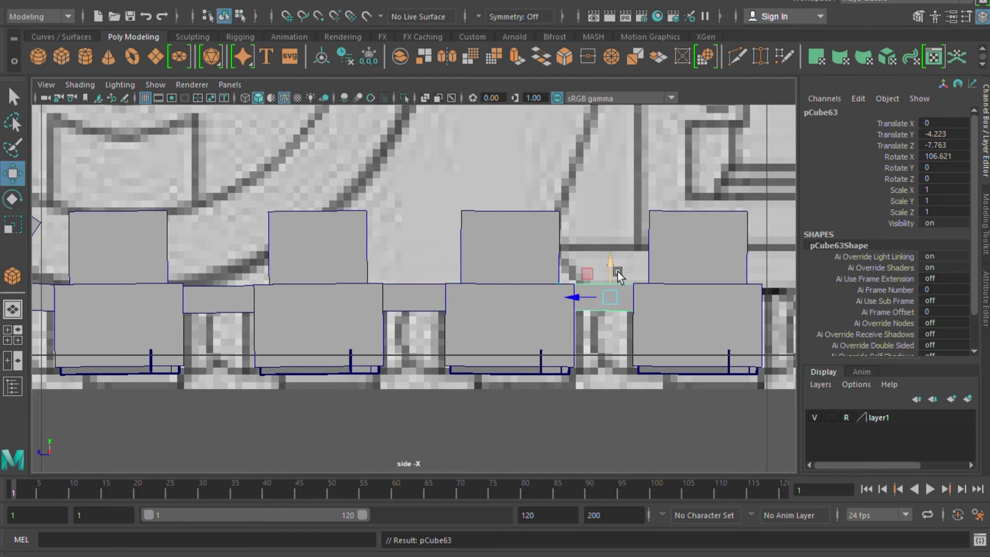
{"action": "middle_click_drag", "start_coordinate": [622, 270], "coordinate": [436, 266], "text": "alt"}
{"action": "key", "text": "e"}
{"action": "left_click_drag", "start_coordinate": [446, 270], "coordinate": [447, 272]}
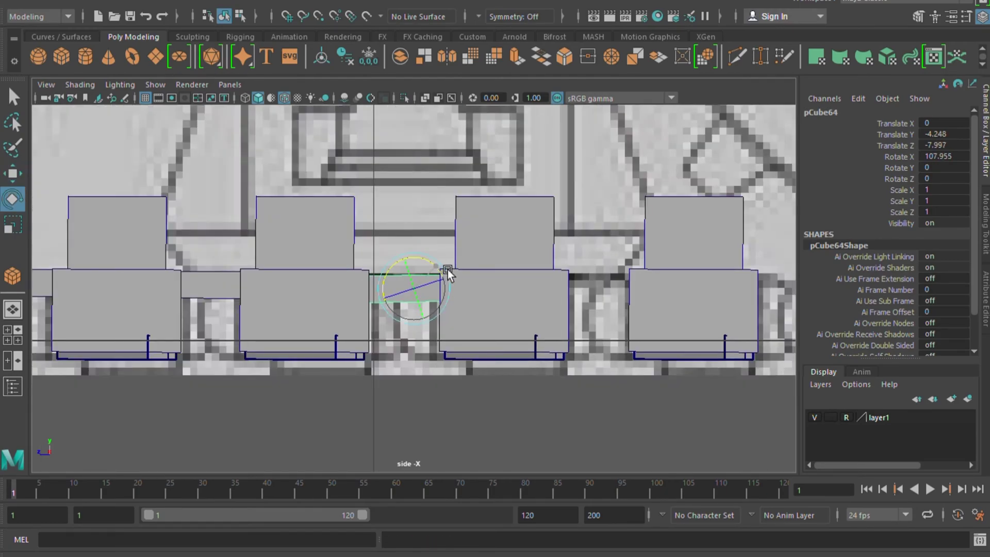
{"action": "key", "text": "shift+d"}
{"action": "key", "text": "w"}
{"action": "mouse_move", "coordinate": [429, 260]}
{"action": "middle_mouse_down"}
{"action": "mouse_move", "coordinate": [624, 254]}
{"action": "mouse_move", "coordinate": [466, 305]}
{"action": "middle_mouse_up"}
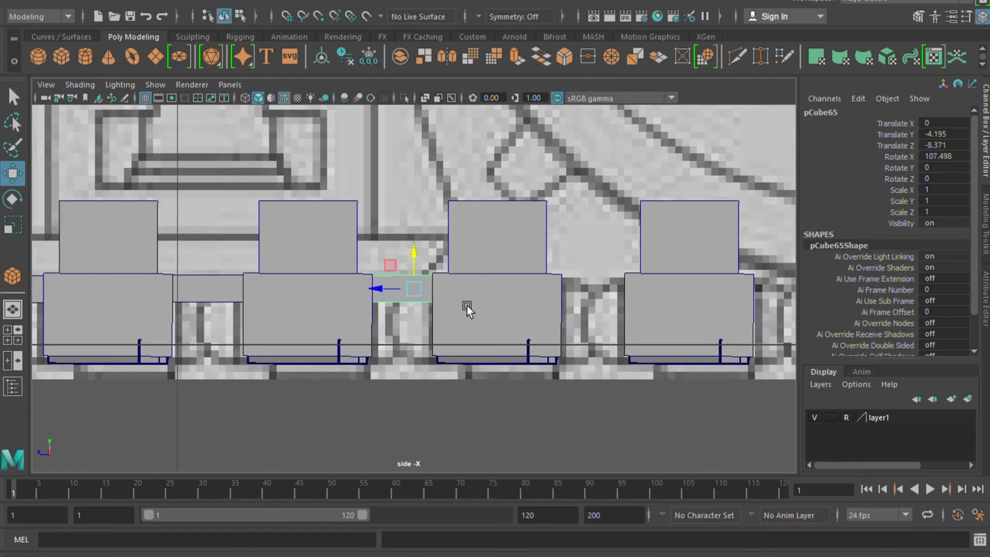
{"action": "key", "text": "e"}
{"action": "left_click_drag", "start_coordinate": [443, 266], "coordinate": [474, 307]}
Step: Adjust the latest strip's tilt and position to follow the curve between plates
{"action": "key", "text": "e"}
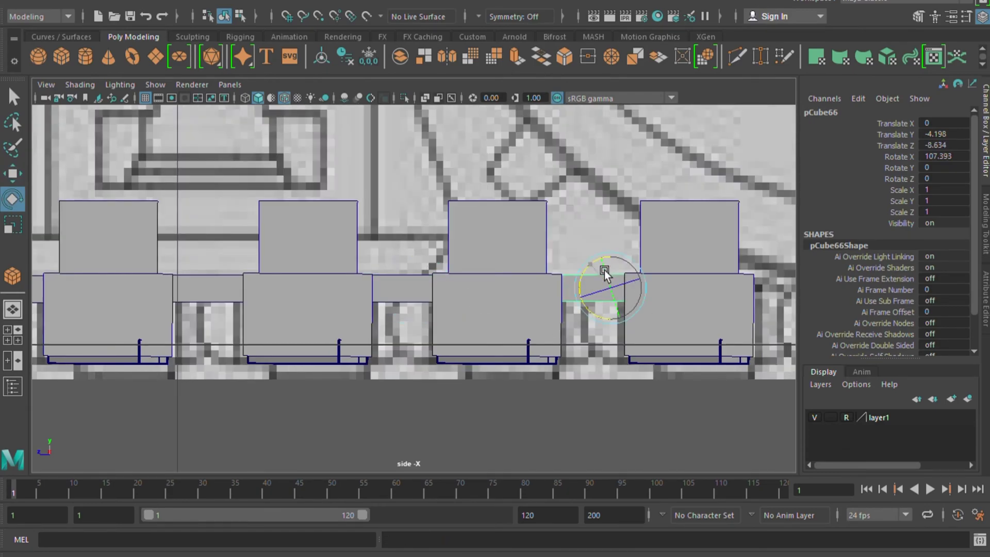
{"action": "key", "text": "w"}
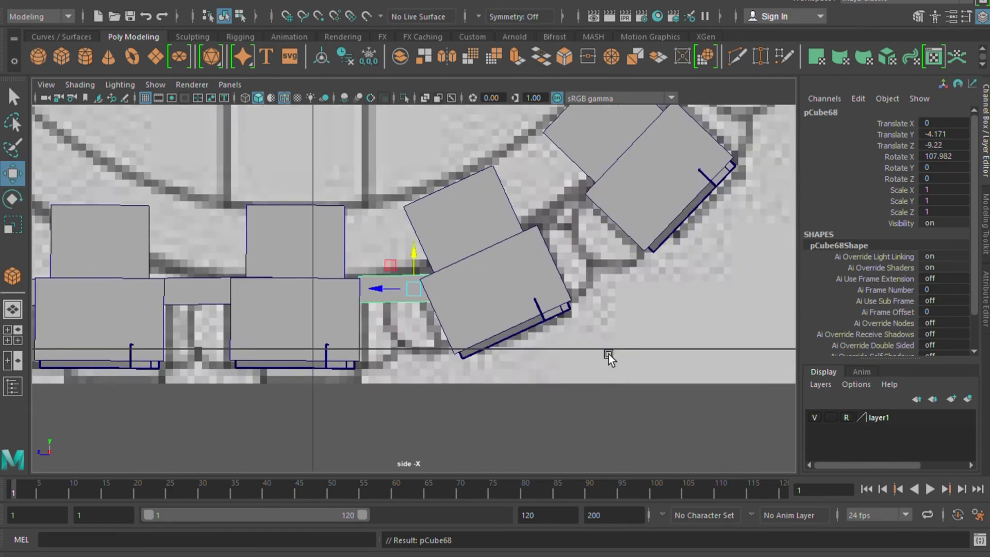
{"action": "key", "text": "e"}
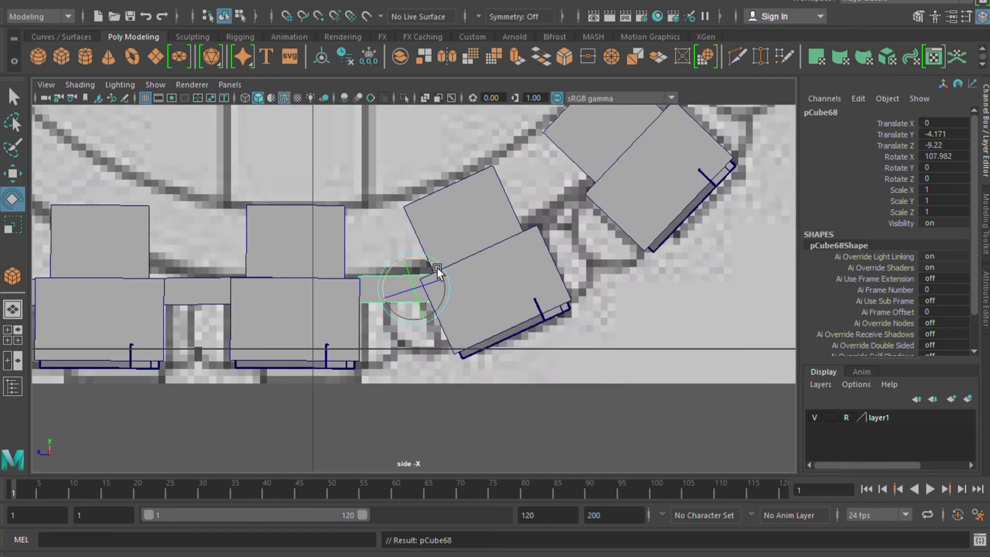
{"action": "key", "text": "w"}
{"action": "mouse_move", "coordinate": [408, 257]}
{"action": "left_mouse_down"}
{"action": "mouse_move", "coordinate": [368, 311]}
{"action": "mouse_move", "coordinate": [369, 301]}
{"action": "left_mouse_up"}
{"action": "key", "text": "e"}
{"action": "left_click_drag", "start_coordinate": [417, 274], "coordinate": [407, 268]}
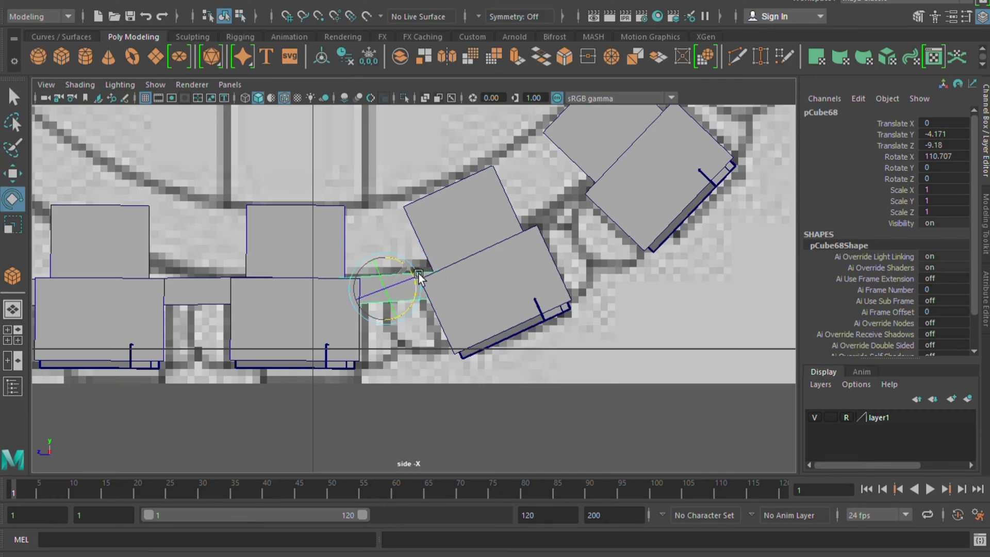
{"action": "key", "text": "w"}
Step: Duplicate the small strip and move the copy into the gap between the right plates
{"action": "left_click", "coordinate": [167, 304]}
{"action": "key", "text": "ctrl+d"}
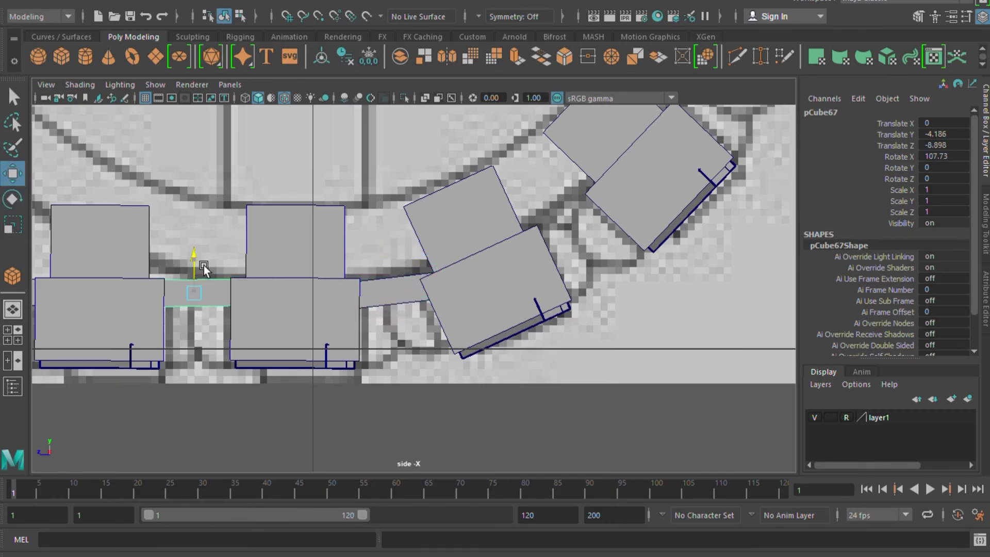
{"action": "left_click_drag", "start_coordinate": [203, 265], "coordinate": [567, 170]}
Step: Tilt the current connector copy to follow the track's curve
{"action": "middle_click_drag", "start_coordinate": [568, 170], "coordinate": [408, 263], "text": "alt"}
{"action": "key", "text": "e"}
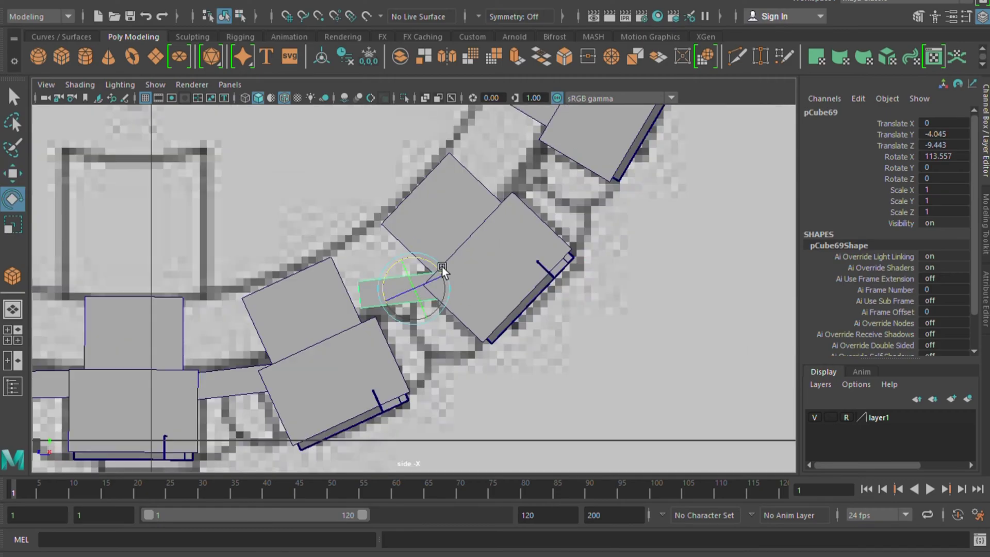
{"action": "mouse_move", "coordinate": [425, 252]}
{"action": "left_mouse_down"}
{"action": "mouse_move", "coordinate": [447, 280]}
{"action": "mouse_move", "coordinate": [425, 283]}
{"action": "mouse_move", "coordinate": [455, 319]}
{"action": "left_mouse_up"}
{"action": "key", "text": "w"}
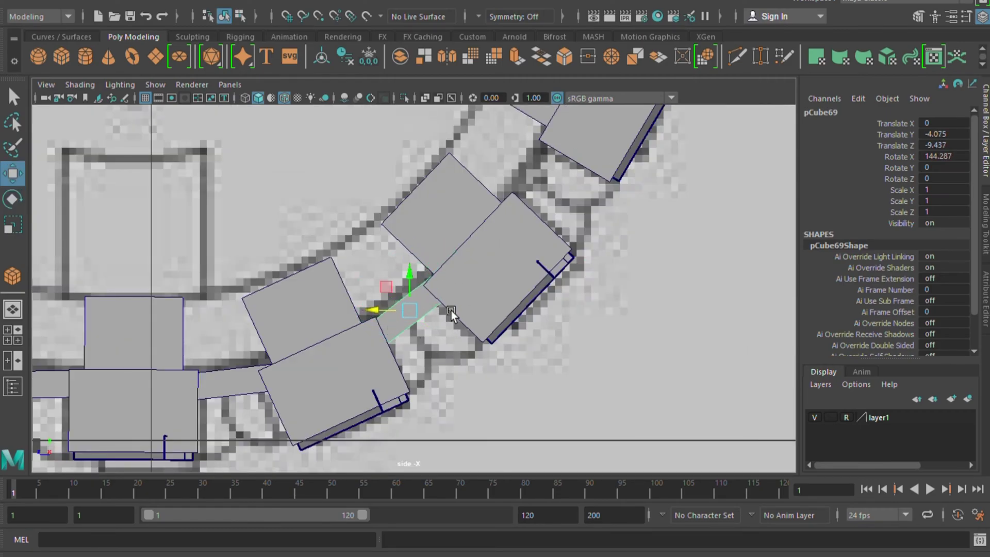
Step: Duplicate the connector and fit the copy into the next gap between plates
{"action": "key", "text": "ctrl+d"}
{"action": "middle_click_drag", "start_coordinate": [450, 310], "coordinate": [456, 302], "text": "alt"}
{"action": "mouse_move", "coordinate": [456, 303]}
{"action": "left_mouse_down"}
{"action": "mouse_move", "coordinate": [424, 273]}
{"action": "mouse_move", "coordinate": [450, 292]}
{"action": "left_mouse_up"}
{"action": "key", "text": "e"}
{"action": "key", "text": "w"}
Step: Add another connector copy in the following gap, tilted to match the plates
{"action": "key", "text": "ctrl+d"}
{"action": "middle_click_drag", "start_coordinate": [434, 277], "coordinate": [505, 346], "text": "alt"}
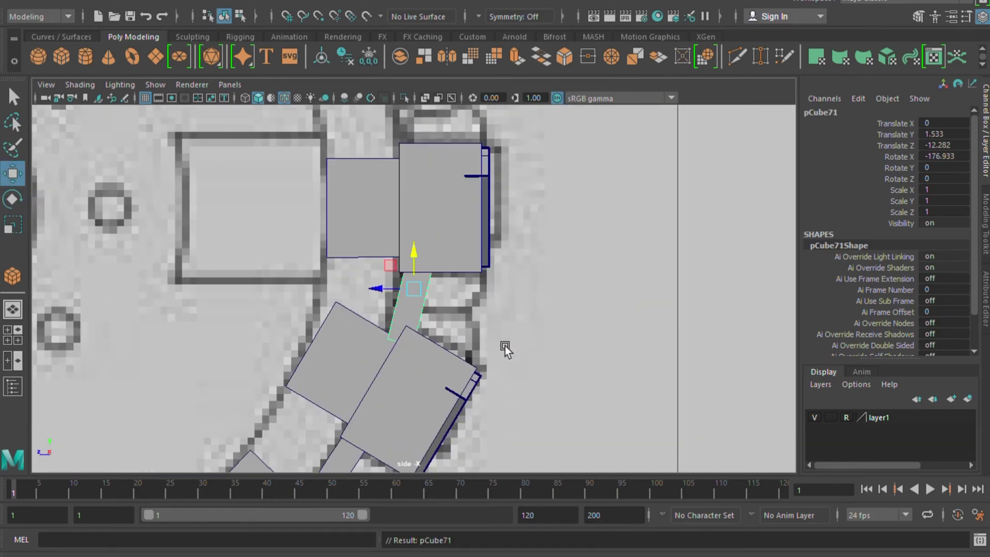
{"action": "key", "text": "e"}
{"action": "left_click_drag", "start_coordinate": [408, 289], "coordinate": [413, 273]}
{"action": "key", "text": "w"}
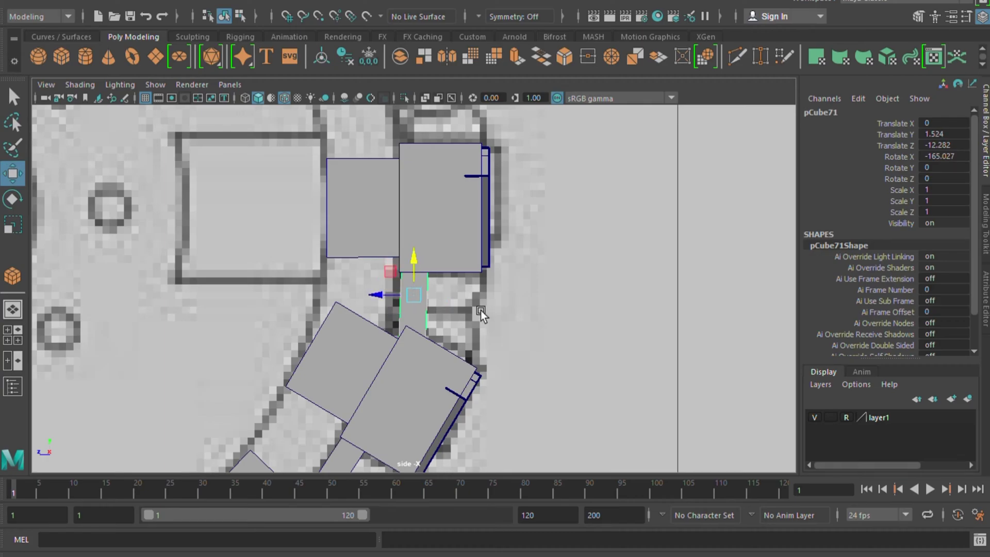
Step: Place two more connector duplicates above the previous one, tilted into their gaps
{"action": "key", "text": "shift+d"}
{"action": "middle_click_drag", "start_coordinate": [480, 310], "coordinate": [429, 284], "text": "alt"}
{"action": "key", "text": "e"}
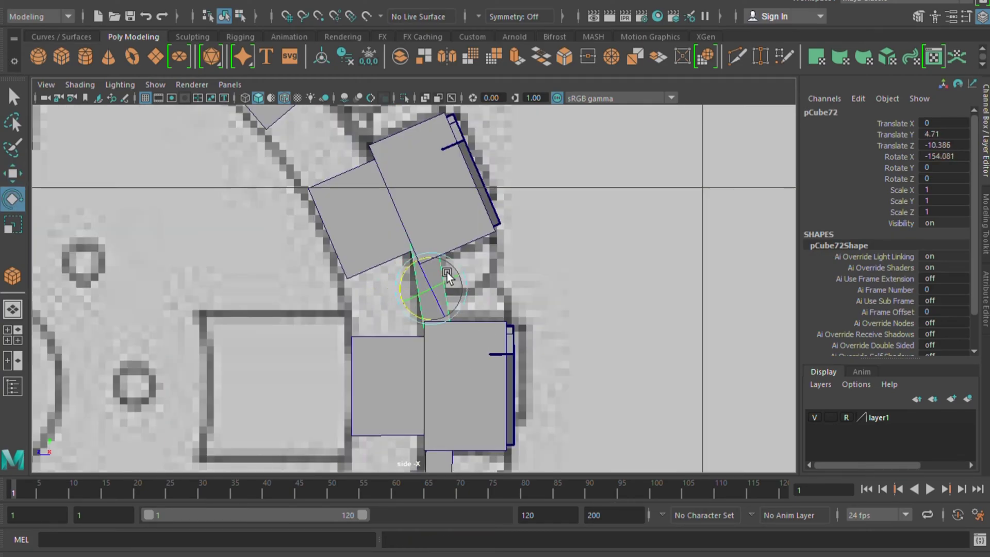
{"action": "key", "text": "shift+d"}
{"action": "key", "text": "w"}
{"action": "key", "text": "e"}
{"action": "mouse_move", "coordinate": [480, 325]}
{"action": "middle_mouse_down", "text": "alt"}
{"action": "mouse_move", "coordinate": [419, 332]}
{"action": "mouse_move", "coordinate": [427, 266]}
{"action": "middle_mouse_up", "text": "alt"}
Step: Duplicate the connector again, tilt it along the curve, and undo a stray nudge
{"action": "key", "text": "shift+d"}
{"action": "key", "text": "w"}
{"action": "key", "text": "e"}
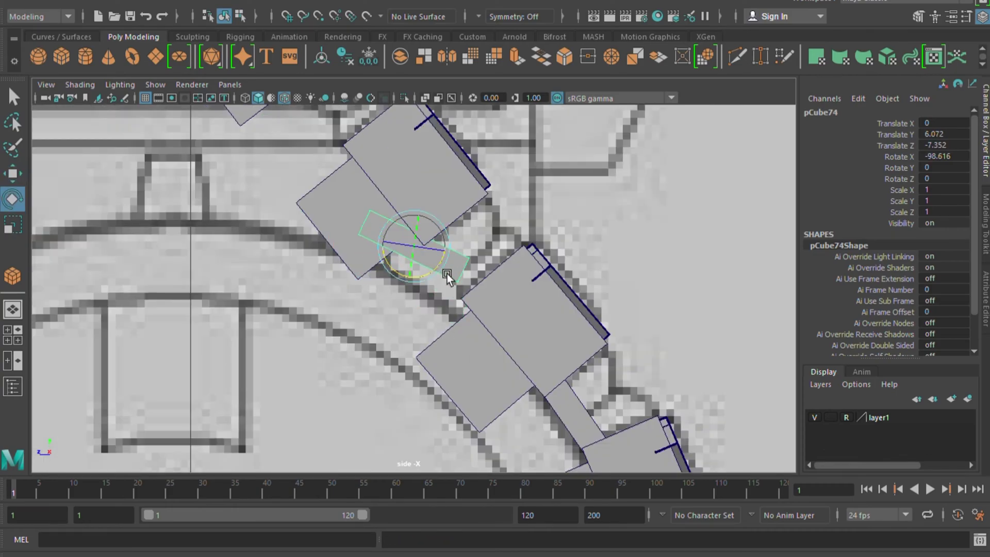
{"action": "key", "text": "w"}
{"action": "mouse_move", "coordinate": [400, 258]}
{"action": "left_mouse_down"}
{"action": "mouse_move", "coordinate": [461, 215]}
{"action": "mouse_move", "coordinate": [431, 274]}
{"action": "mouse_move", "coordinate": [461, 232]}
{"action": "mouse_move", "coordinate": [424, 267]}
{"action": "left_mouse_up"}
{"action": "key", "text": "e"}
{"action": "key", "text": "w"}
{"action": "key", "text": "ctrl+z"}
{"action": "key", "text": "ctrl+z"}
{"action": "key", "text": "e"}
{"action": "key", "text": "w"}
{"action": "key", "text": "e"}
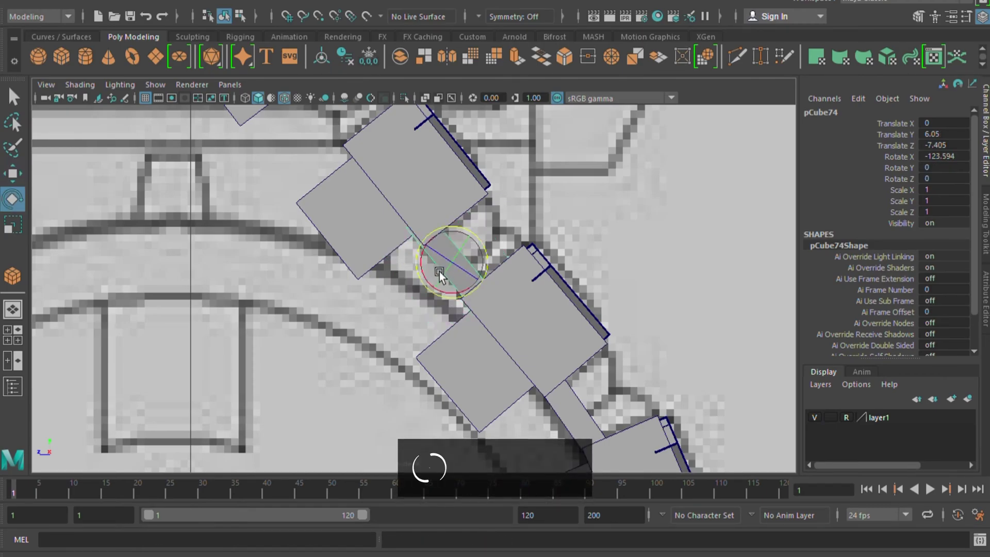
Step: Slide a new connector copy up into the next gap, then switch to wireframe display
{"action": "key", "text": "shift+d"}
{"action": "key", "text": "w"}
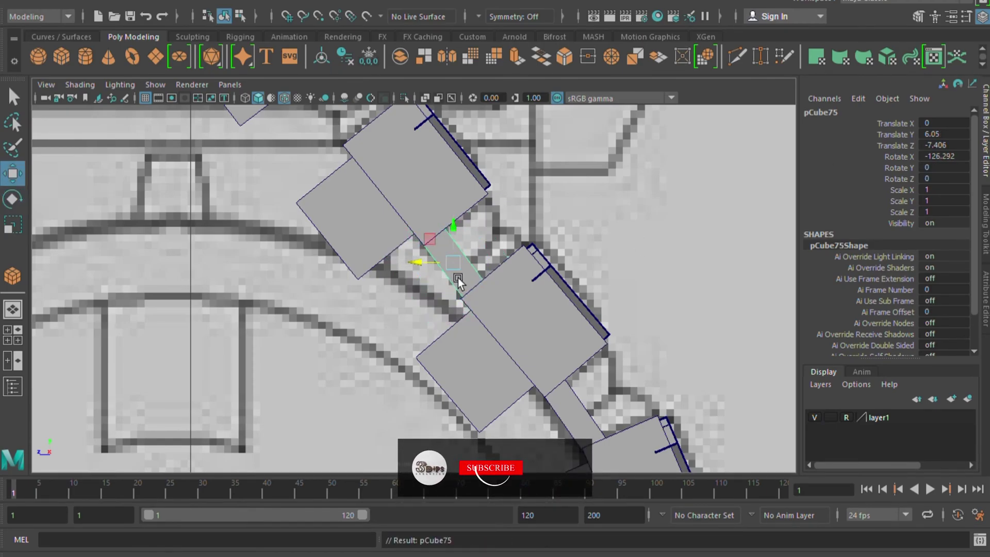
{"action": "left_click_drag", "start_coordinate": [454, 231], "coordinate": [453, 219]}
{"action": "middle_click_drag", "start_coordinate": [453, 218], "coordinate": [385, 217], "text": "alt"}
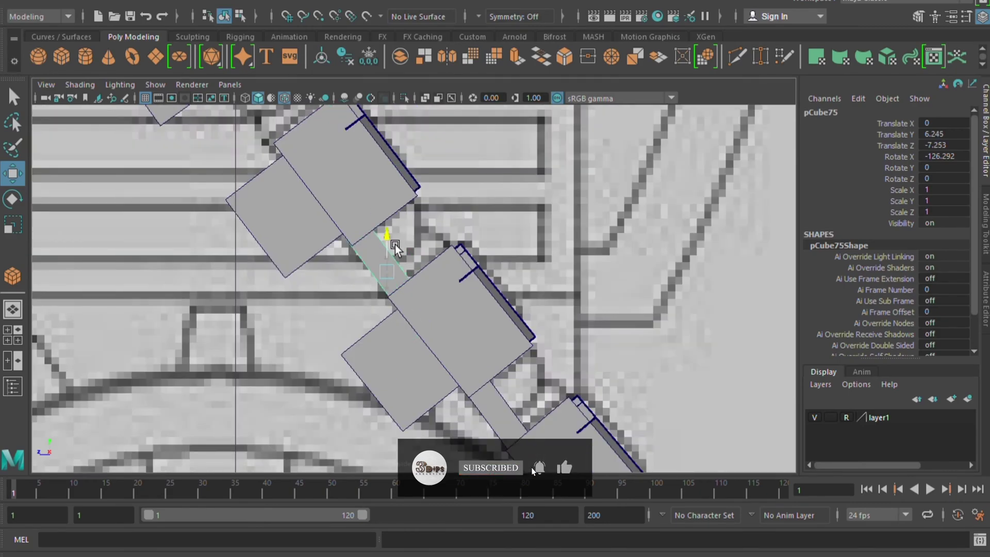
{"action": "left_click_drag", "start_coordinate": [395, 250], "coordinate": [396, 244]}
{"action": "left_click", "coordinate": [256, 100]}
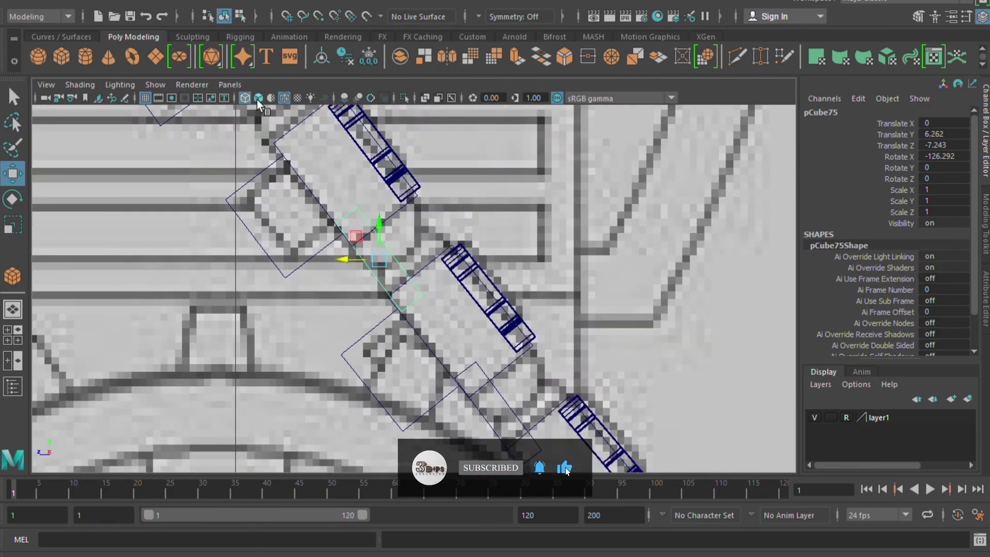
Step: Duplicate the connector and tilt the copy to match the plate angle
{"action": "key", "text": "shift+d"}
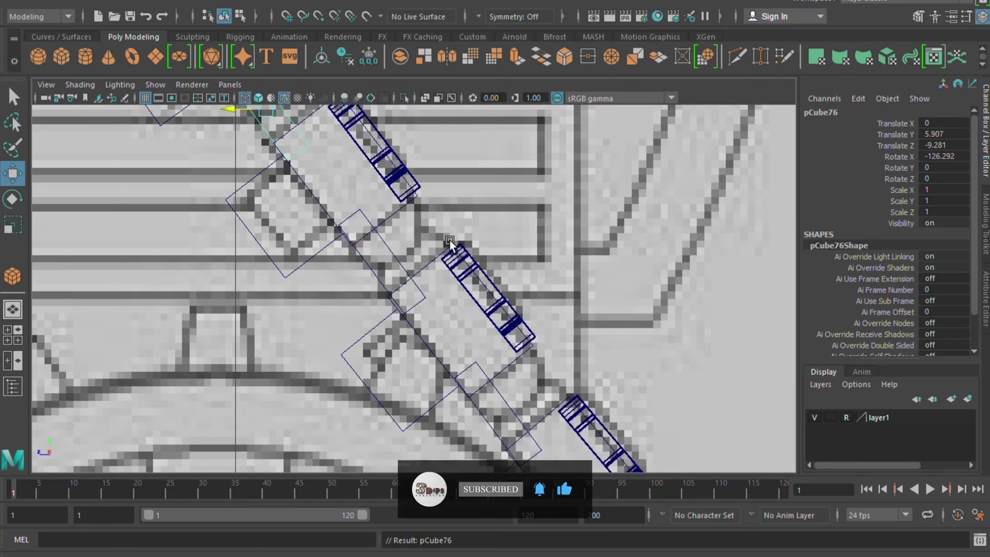
{"action": "middle_click_drag", "start_coordinate": [449, 242], "coordinate": [480, 269], "text": "alt"}
{"action": "key", "text": "e"}
{"action": "left_click_drag", "start_coordinate": [442, 270], "coordinate": [449, 282]}
{"action": "key", "text": "w"}
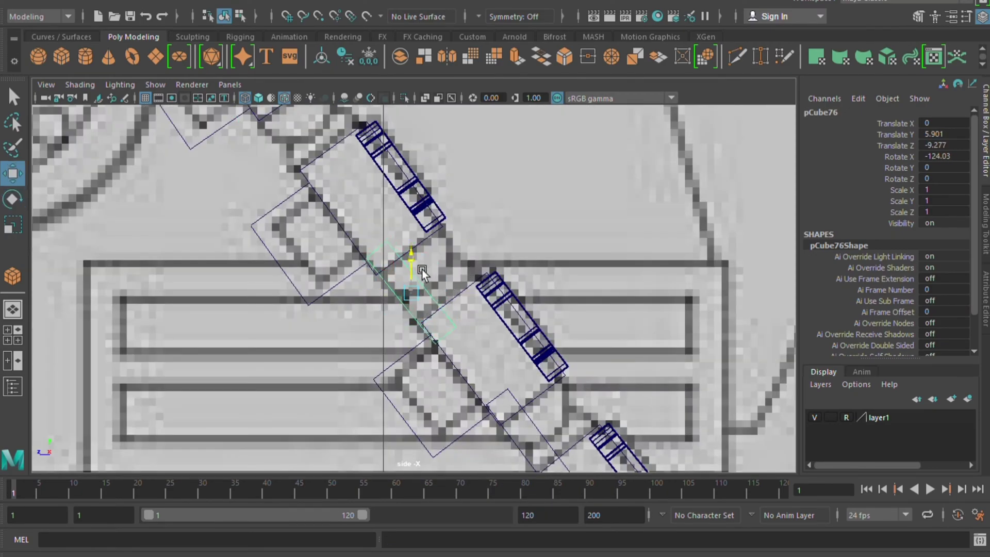
Step: Move another connector copy into the next gap and tilt it along the curve
{"action": "key", "text": "shift+d"}
{"action": "middle_click_drag", "start_coordinate": [308, 128], "coordinate": [424, 262], "text": "alt"}
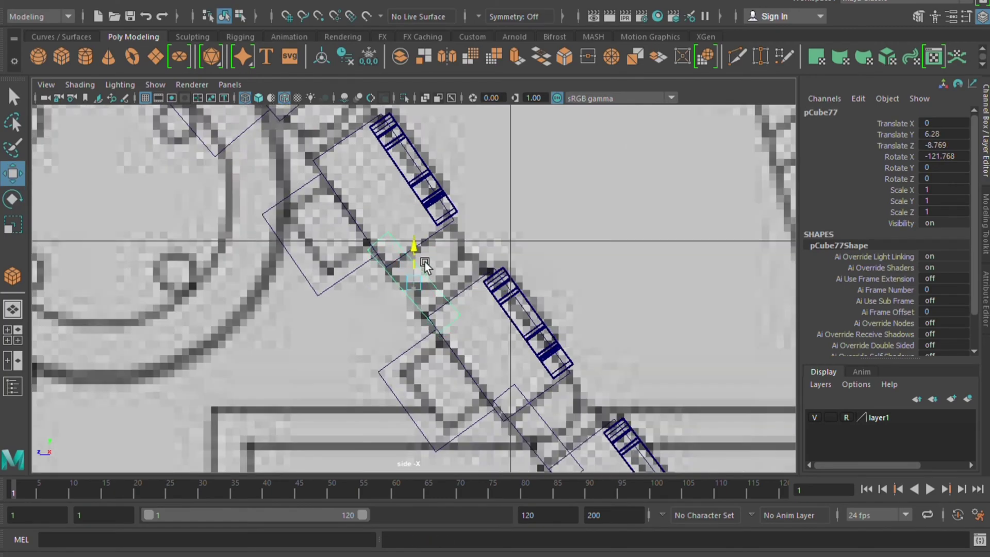
{"action": "key", "text": "e"}
{"action": "mouse_move", "coordinate": [425, 263]}
{"action": "left_mouse_down"}
{"action": "mouse_move", "coordinate": [438, 315]}
{"action": "mouse_move", "coordinate": [416, 289]}
{"action": "left_mouse_up"}
{"action": "key", "text": "w"}
Step: Place one more connector copy in the next gap and fine-tune its tilt
{"action": "key", "text": "shift+d"}
{"action": "middle_click_drag", "start_coordinate": [340, 162], "coordinate": [454, 327], "text": "alt"}
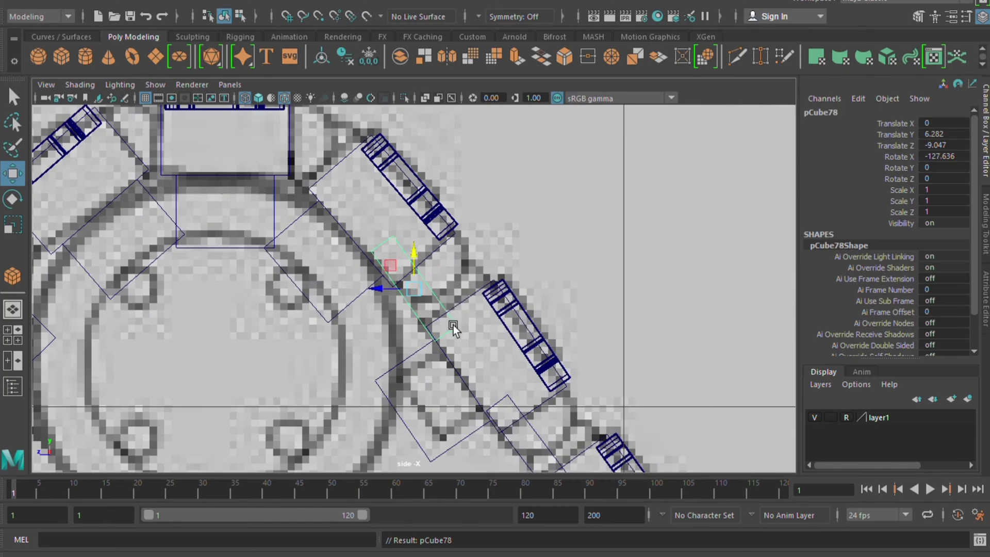
{"action": "key", "text": "e"}
{"action": "mouse_move", "coordinate": [439, 316]}
{"action": "left_mouse_down"}
{"action": "mouse_move", "coordinate": [428, 329]}
{"action": "mouse_move", "coordinate": [439, 287]}
{"action": "mouse_move", "coordinate": [392, 304]}
{"action": "left_mouse_up"}
{"action": "key", "text": "w"}
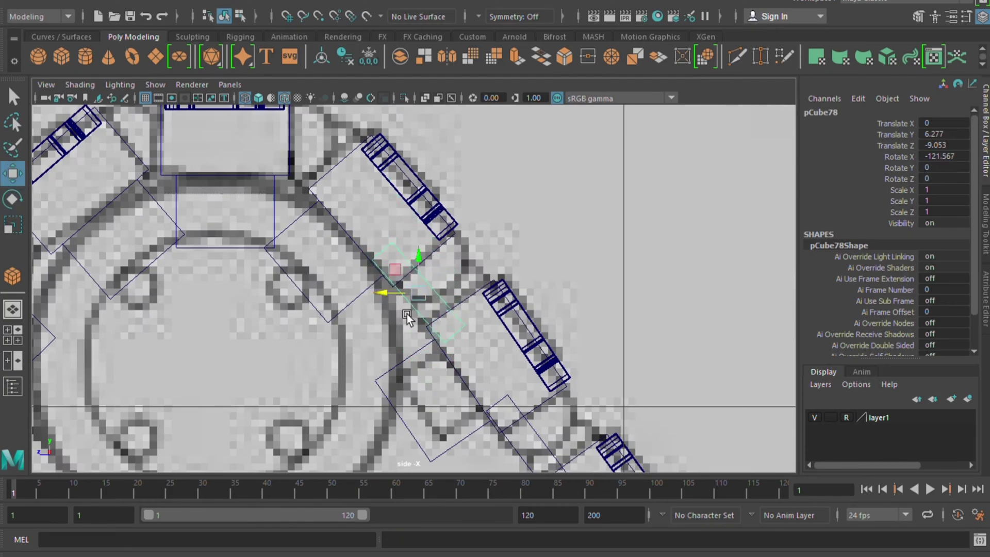
{"action": "key", "text": "e"}
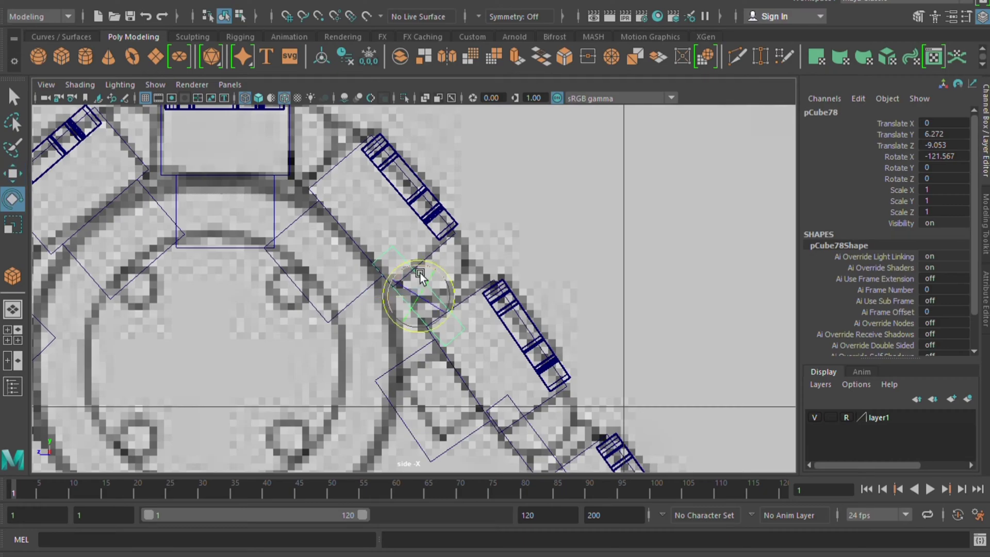
{"action": "left_click_drag", "start_coordinate": [421, 274], "coordinate": [424, 270]}
Step: Add a connector copy up the curve and tilt it to follow, back in shaded view
{"action": "key", "text": "w"}
{"action": "key", "text": "shift+d"}
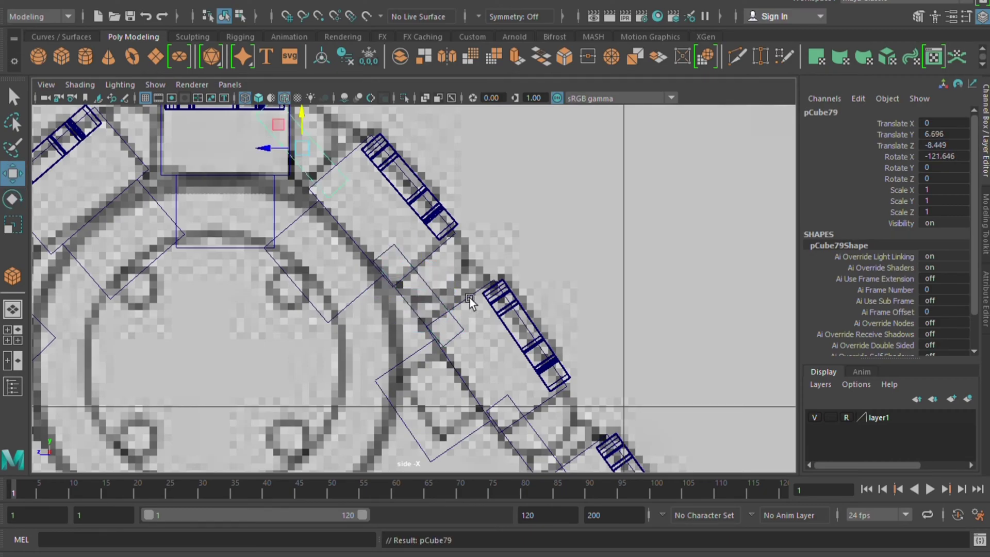
{"action": "middle_click_drag", "start_coordinate": [320, 135], "coordinate": [433, 273], "text": "alt"}
{"action": "key", "text": "e"}
{"action": "left_click", "coordinate": [259, 99]}
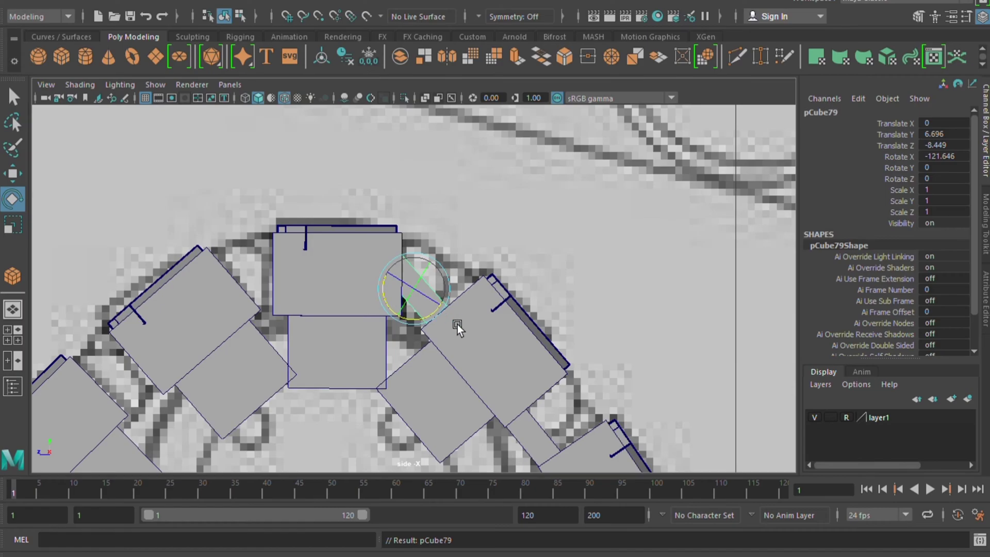
{"action": "mouse_move", "coordinate": [456, 324]}
{"action": "left_mouse_down"}
{"action": "mouse_move", "coordinate": [425, 321]}
{"action": "mouse_move", "coordinate": [412, 304]}
{"action": "left_mouse_up"}
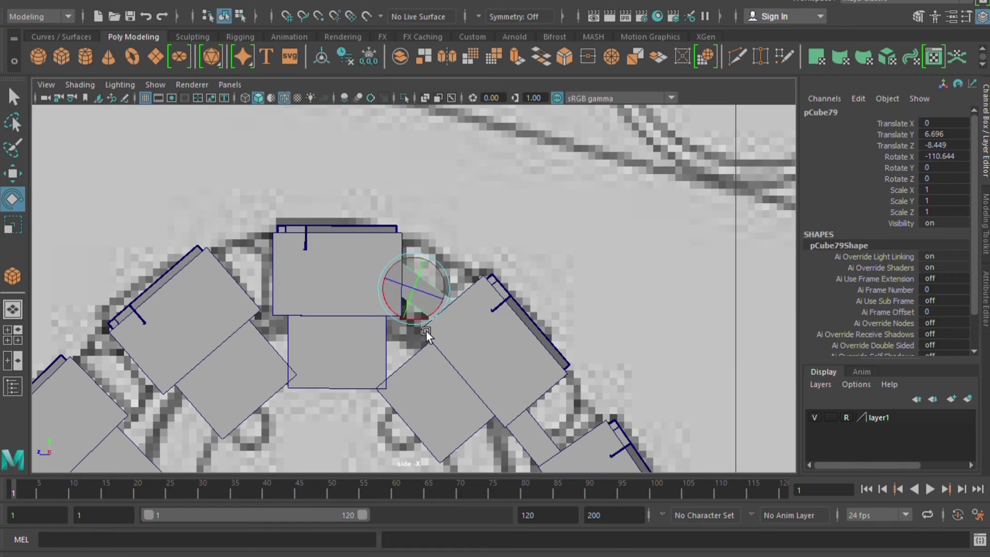
{"action": "key", "text": "w"}
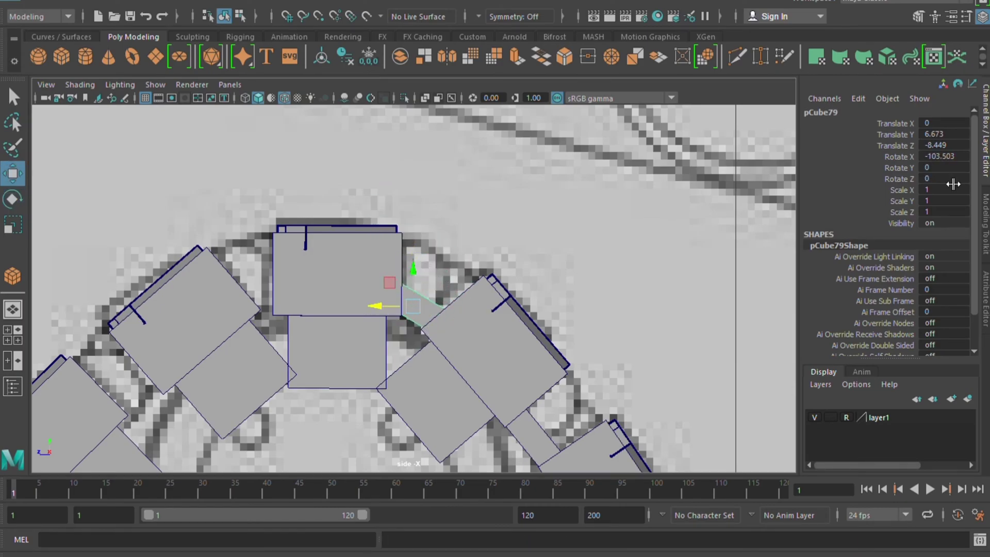
Step: Move the next connector copy left into its gap, tilted to match, in wireframe
{"action": "key", "text": "ctrl+d"}
{"action": "left_click_drag", "start_coordinate": [374, 308], "coordinate": [209, 318]}
{"action": "key", "text": "e"}
{"action": "mouse_move", "coordinate": [282, 300]}
{"action": "left_mouse_down"}
{"action": "mouse_move", "coordinate": [293, 304]}
{"action": "mouse_move", "coordinate": [285, 268]}
{"action": "left_mouse_up"}
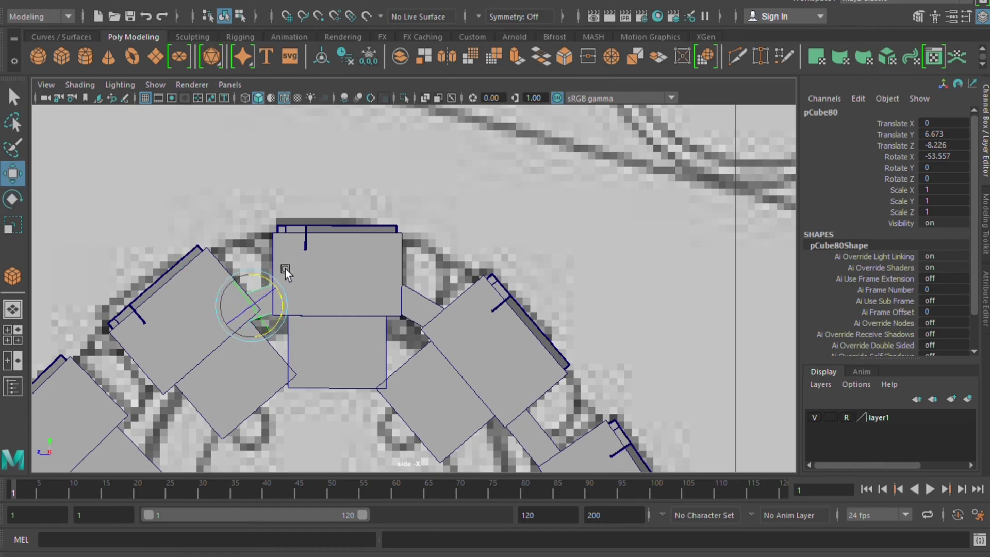
{"action": "key", "text": "w"}
{"action": "key", "text": "4"}
{"action": "mouse_move", "coordinate": [243, 305]}
{"action": "left_mouse_down"}
{"action": "mouse_move", "coordinate": [306, 289]}
{"action": "mouse_move", "coordinate": [139, 317]}
{"action": "left_mouse_up"}
{"action": "key", "text": "e"}
Step: Duplicate the connector and tilt the copy to fit the next gap
{"action": "key", "text": "ctrl+d"}
{"action": "key", "text": "w"}
{"action": "middle_click_drag", "start_coordinate": [138, 317], "coordinate": [413, 214], "text": "alt"}
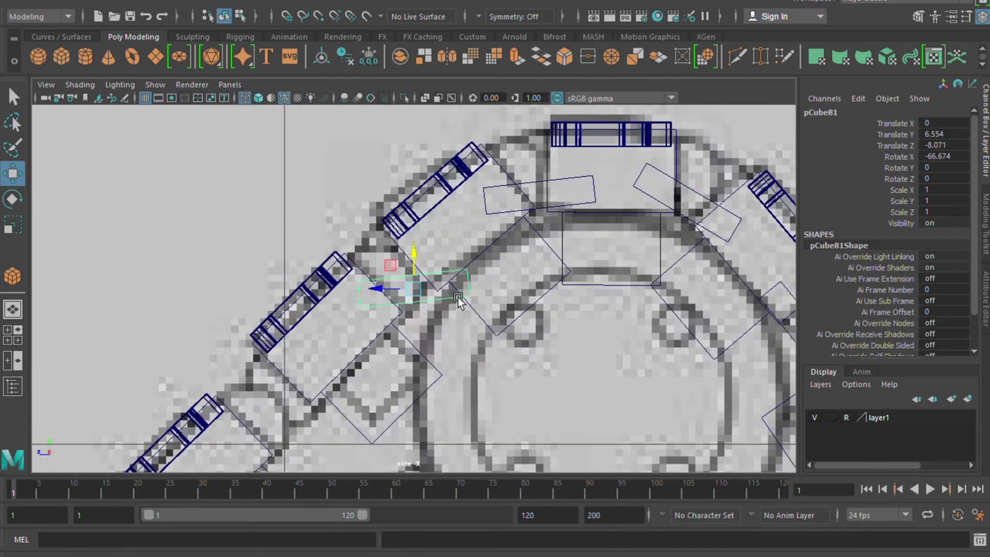
{"action": "key", "text": "e"}
{"action": "mouse_move", "coordinate": [443, 309]}
{"action": "left_mouse_down"}
{"action": "mouse_move", "coordinate": [457, 279]}
{"action": "mouse_move", "coordinate": [461, 286]}
{"action": "left_mouse_up"}
{"action": "key", "text": "w"}
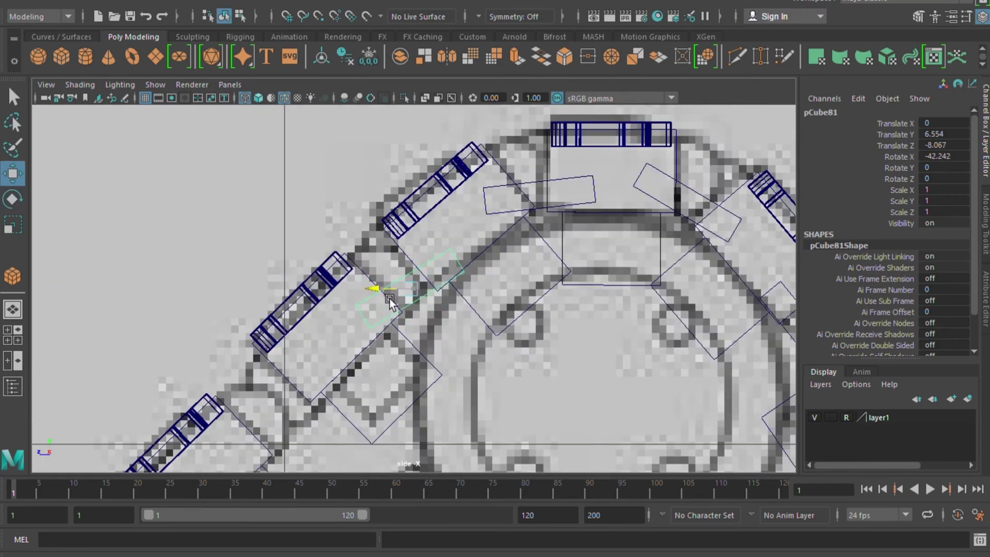
Step: Fine-tune that copy's tilt within the gap
{"action": "key", "text": "e"}
{"action": "key", "text": "w"}
{"action": "mouse_move", "coordinate": [389, 299]}
{"action": "left_mouse_down"}
{"action": "mouse_move", "coordinate": [446, 278]}
{"action": "mouse_move", "coordinate": [436, 266]}
{"action": "mouse_move", "coordinate": [444, 284]}
{"action": "mouse_move", "coordinate": [426, 261]}
{"action": "left_mouse_up"}
{"action": "key", "text": "e"}
{"action": "key", "text": "w"}
Step: Move a new connector copy down the chain onto the lower run, back in shaded view
{"action": "middle_click_drag", "start_coordinate": [473, 330], "coordinate": [528, 181], "text": "alt"}
{"action": "key", "text": "shift+d"}
{"action": "key", "text": "e"}
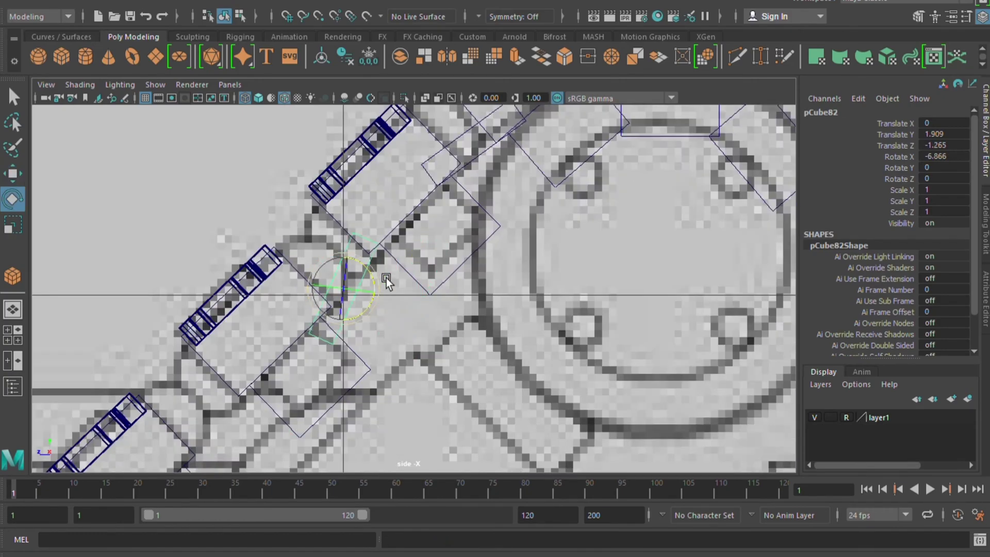
{"action": "mouse_move", "coordinate": [386, 278]}
{"action": "left_mouse_down"}
{"action": "mouse_move", "coordinate": [389, 292]}
{"action": "mouse_move", "coordinate": [390, 281]}
{"action": "left_mouse_up"}
{"action": "key", "text": "w"}
{"action": "key", "text": "e"}
{"action": "left_click", "coordinate": [257, 99]}
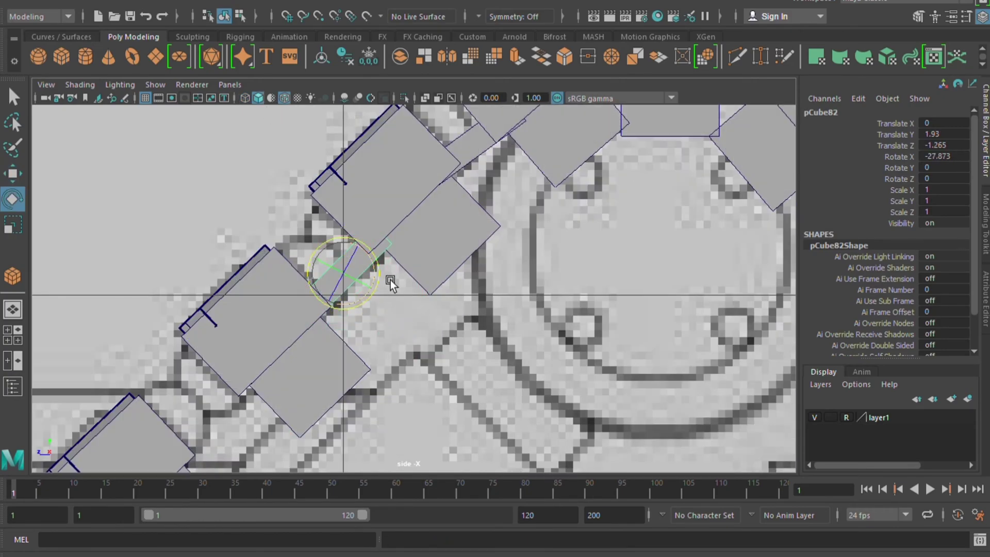
{"action": "key", "text": "w"}
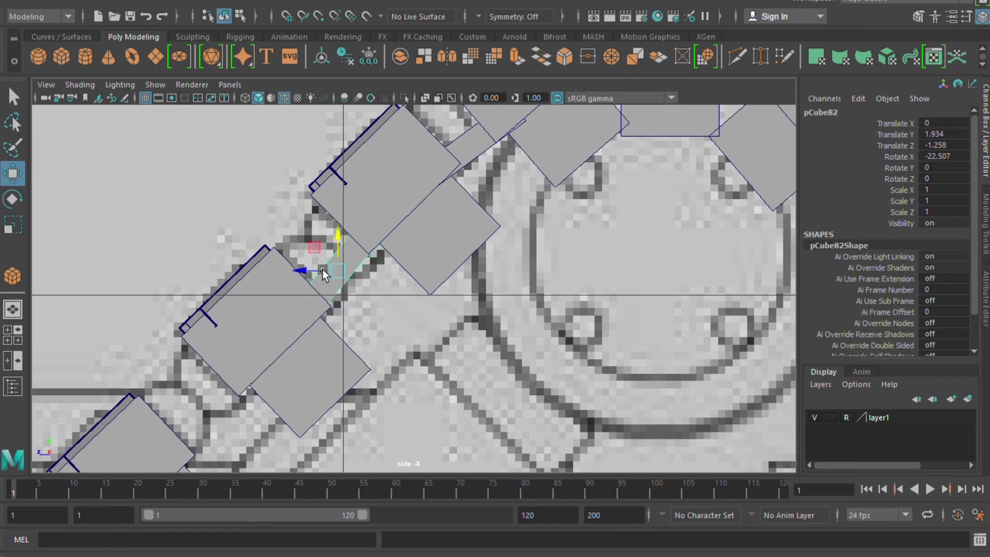
Step: Place a connector copy down-left along the slant, tilting and nudging it into the gap
{"action": "key", "text": "shift+d"}
{"action": "left_click_drag", "start_coordinate": [325, 282], "coordinate": [243, 419]}
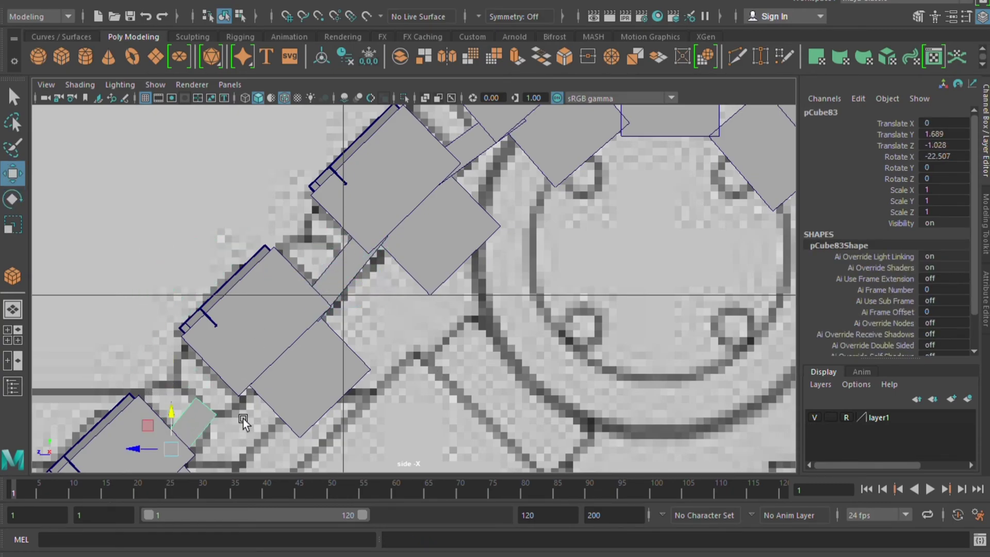
{"action": "middle_click_drag", "start_coordinate": [243, 418], "coordinate": [456, 221], "text": "alt"}
{"action": "mouse_move", "coordinate": [457, 222]}
{"action": "left_mouse_down"}
{"action": "mouse_move", "coordinate": [448, 216]}
{"action": "mouse_move", "coordinate": [482, 265]}
{"action": "mouse_move", "coordinate": [464, 222]}
{"action": "left_mouse_up"}
{"action": "key", "text": "e"}
{"action": "key", "text": "w"}
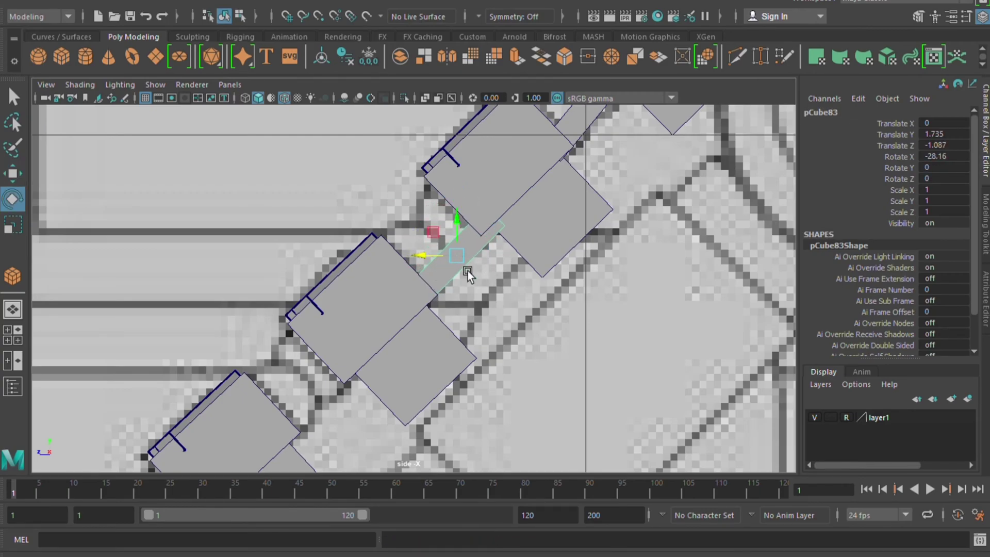
{"action": "key", "text": "e"}
{"action": "left_click_drag", "start_coordinate": [472, 293], "coordinate": [476, 298]}
{"action": "key", "text": "w"}
{"action": "mouse_move", "coordinate": [466, 233]}
{"action": "left_mouse_down"}
{"action": "mouse_move", "coordinate": [430, 264]}
{"action": "mouse_move", "coordinate": [316, 407]}
{"action": "mouse_move", "coordinate": [328, 377]}
{"action": "left_mouse_up"}
Step: Duplicate the connector twice and fit the latest copy into the next gap with adjusted tilt
{"action": "key", "text": "ctrl+d"}
{"action": "key", "text": "e"}
{"action": "key", "text": "w"}
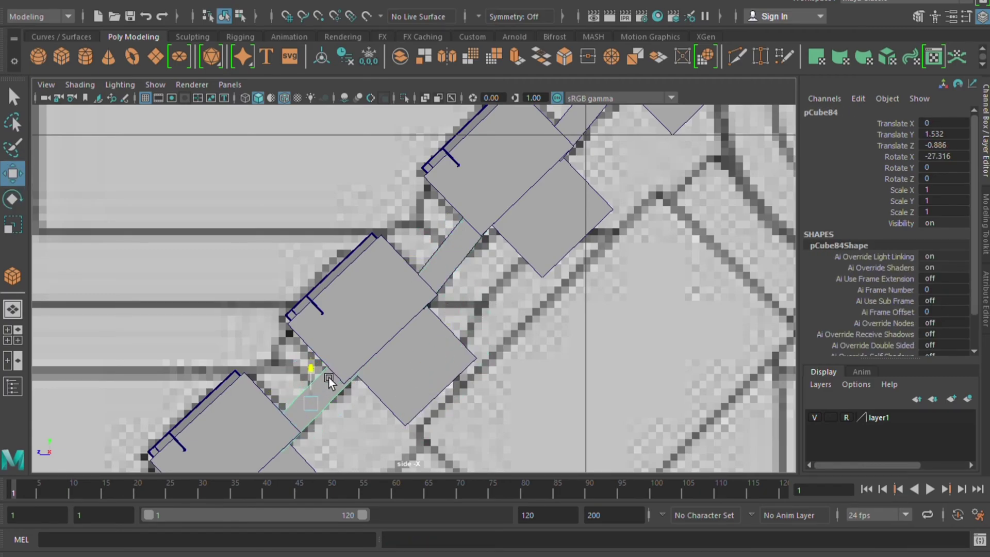
{"action": "key", "text": "ctrl+d"}
{"action": "middle_click_drag", "start_coordinate": [358, 402], "coordinate": [482, 283], "text": "alt"}
{"action": "left_click_drag", "start_coordinate": [482, 283], "coordinate": [281, 405]}
{"action": "middle_click_drag", "start_coordinate": [282, 405], "coordinate": [439, 294], "text": "alt"}
{"action": "key", "text": "e"}
{"action": "mouse_move", "coordinate": [442, 274]}
{"action": "left_mouse_down"}
{"action": "mouse_move", "coordinate": [455, 290]}
{"action": "mouse_move", "coordinate": [412, 292]}
{"action": "mouse_move", "coordinate": [249, 407]}
{"action": "left_mouse_up"}
{"action": "key", "text": "w"}
Step: Add two more connector copies in the following gaps down the track
{"action": "key", "text": "ctrl+d"}
{"action": "middle_click_drag", "start_coordinate": [250, 407], "coordinate": [436, 258], "text": "alt"}
{"action": "left_click_drag", "start_coordinate": [398, 279], "coordinate": [401, 297]}
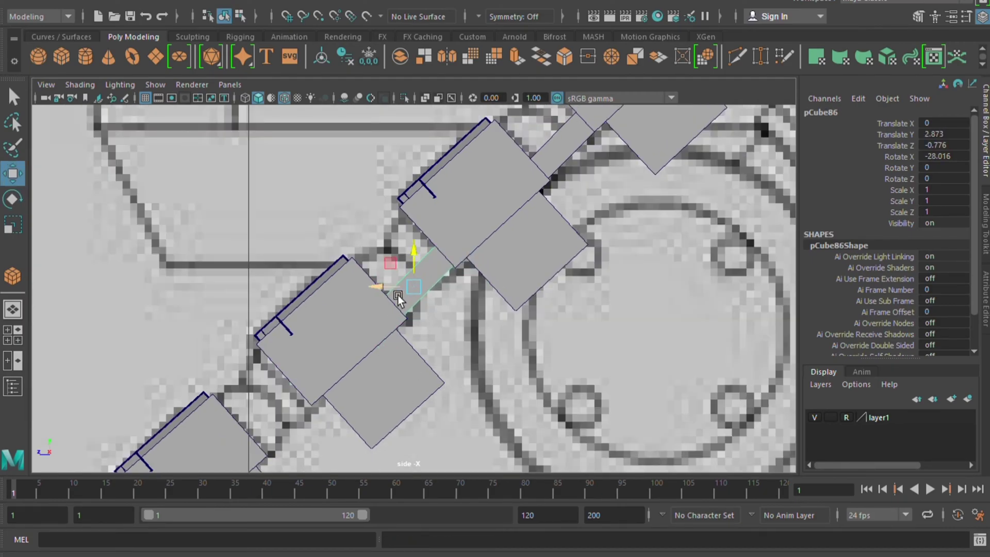
{"action": "key", "text": "ctrl+d"}
{"action": "middle_click_drag", "start_coordinate": [447, 307], "coordinate": [256, 106], "text": "alt"}
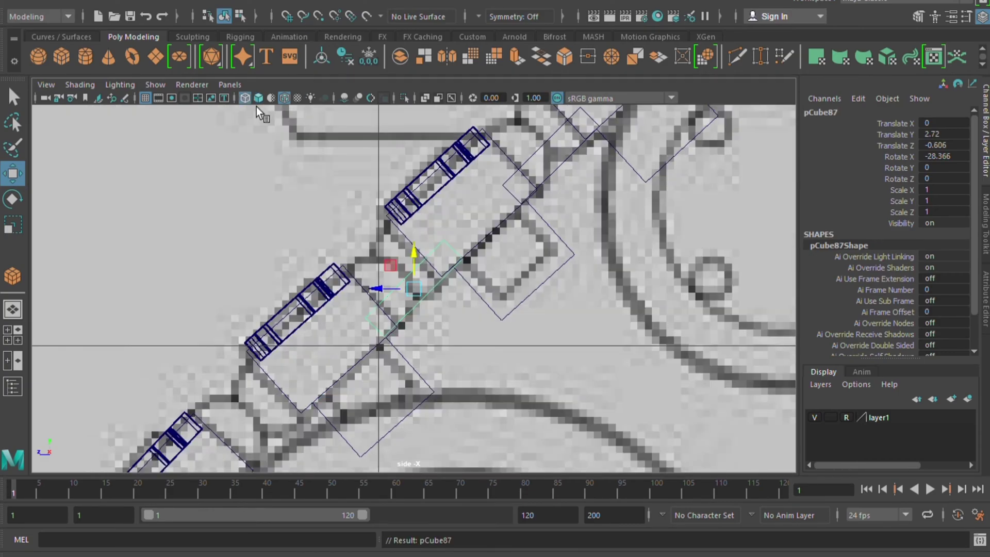
{"action": "left_click_drag", "start_coordinate": [408, 273], "coordinate": [247, 406]}
Step: Place the last copy, pCube88, down-left at Rotate X -26.871
{"action": "key", "text": "ctrl+d"}
{"action": "middle_click_drag", "start_coordinate": [247, 406], "coordinate": [433, 291], "text": "alt"}
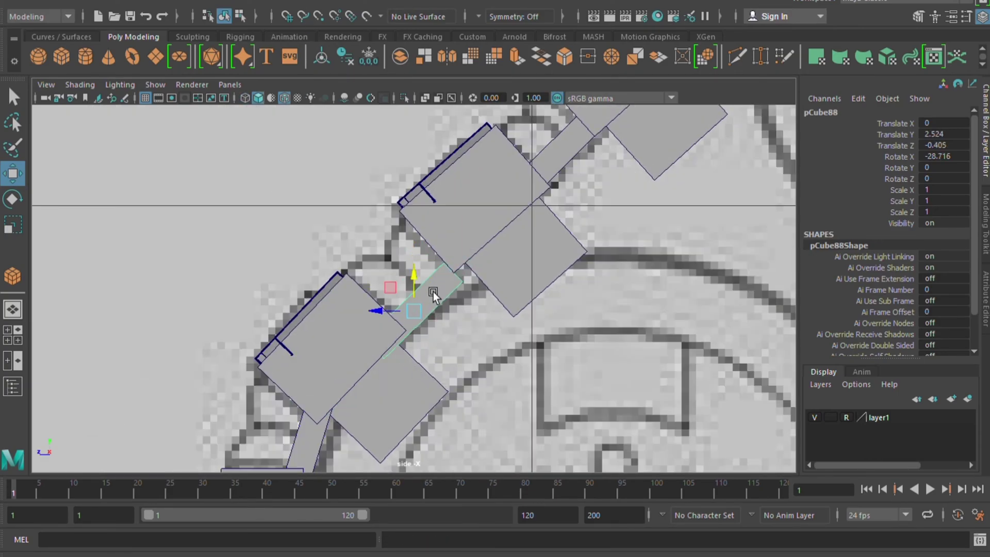
{"action": "key", "text": "e"}
{"action": "left_click_drag", "start_coordinate": [433, 283], "coordinate": [432, 262]}
{"action": "key", "text": "w"}
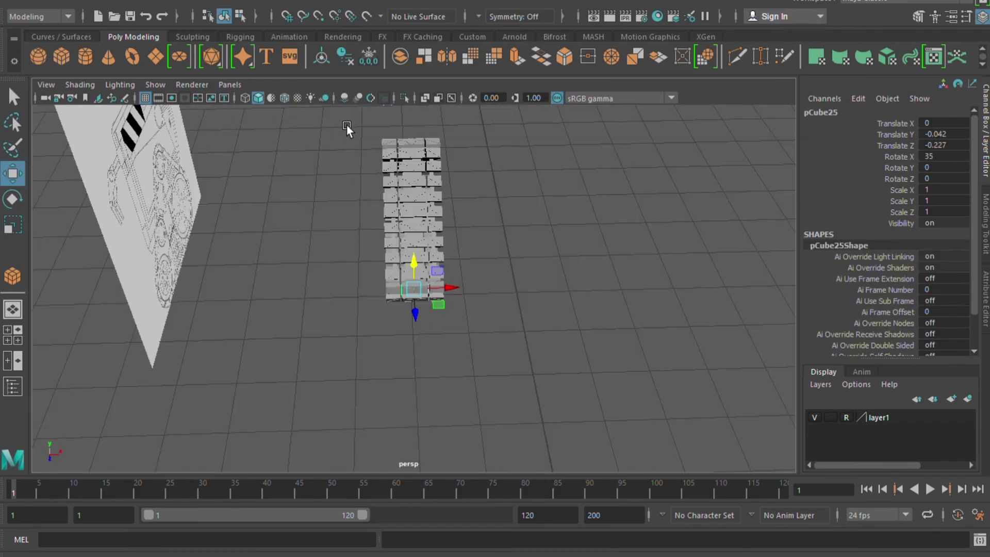
Step: Select all tread pieces and frame the full tread loop
{"action": "left_click_drag", "start_coordinate": [336, 121], "coordinate": [538, 382]}
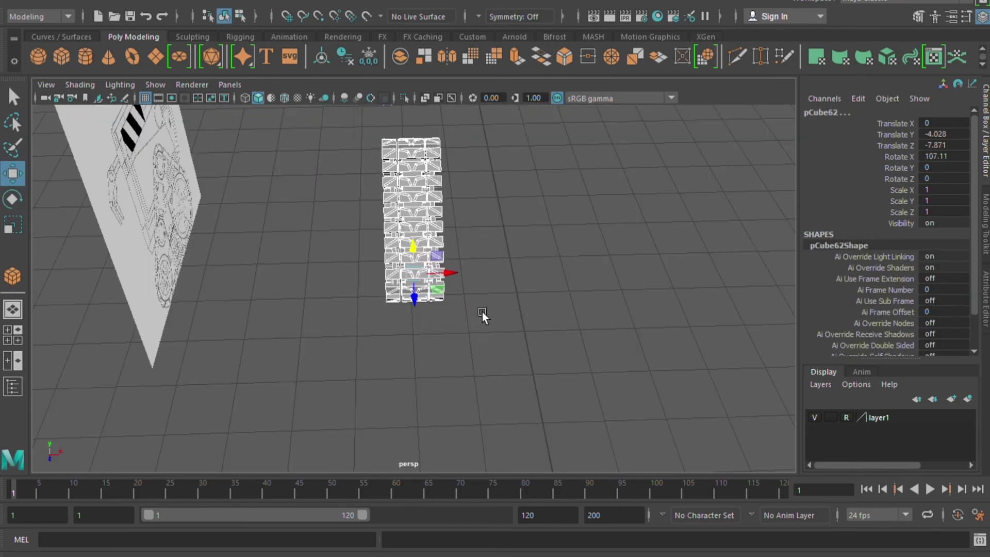
{"action": "key", "text": "f"}
{"action": "mouse_move", "coordinate": [510, 262]}
{"action": "left_mouse_down", "text": "alt"}
{"action": "mouse_move", "coordinate": [577, 374]}
{"action": "mouse_move", "coordinate": [543, 361]}
{"action": "mouse_move", "coordinate": [340, 402]}
{"action": "mouse_move", "coordinate": [441, 464]}
{"action": "mouse_move", "coordinate": [537, 387]}
{"action": "mouse_move", "coordinate": [540, 407]}
{"action": "left_mouse_up", "text": "alt"}
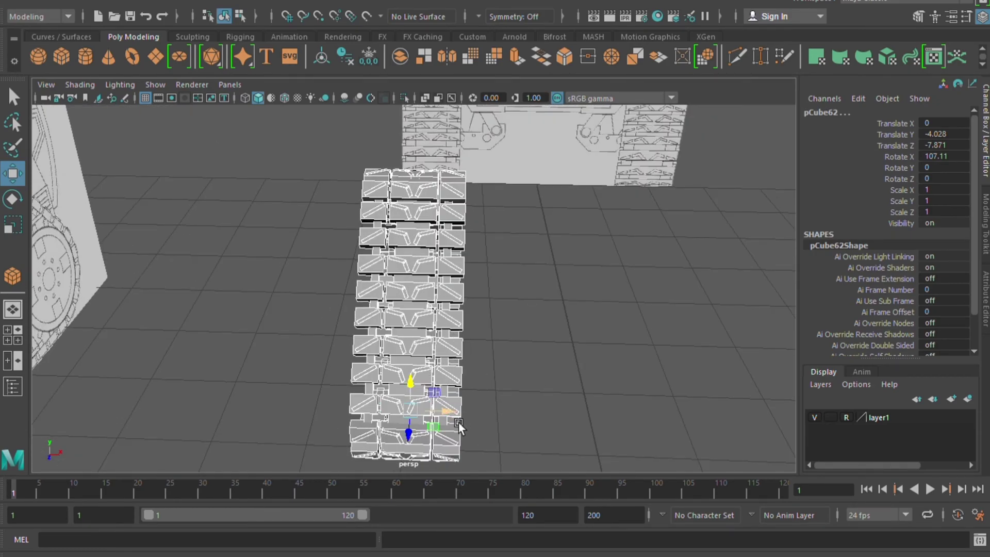
Step: Duplicate the whole tread and move the copy right to Translate X 3.892
{"action": "key", "text": "ctrl+d"}
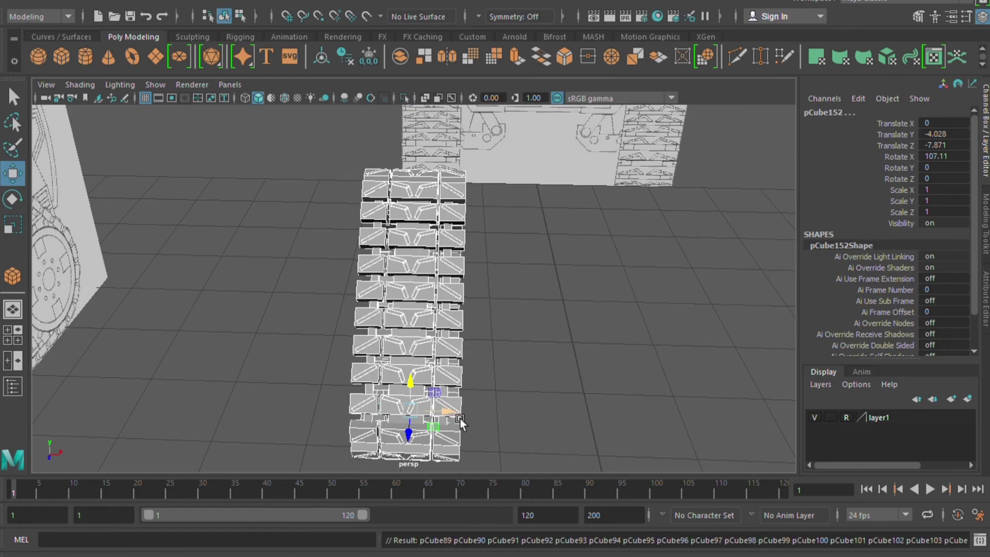
{"action": "left_click_drag", "start_coordinate": [460, 417], "coordinate": [569, 399]}
{"action": "key", "text": "space"}
{"action": "key", "text": "space"}
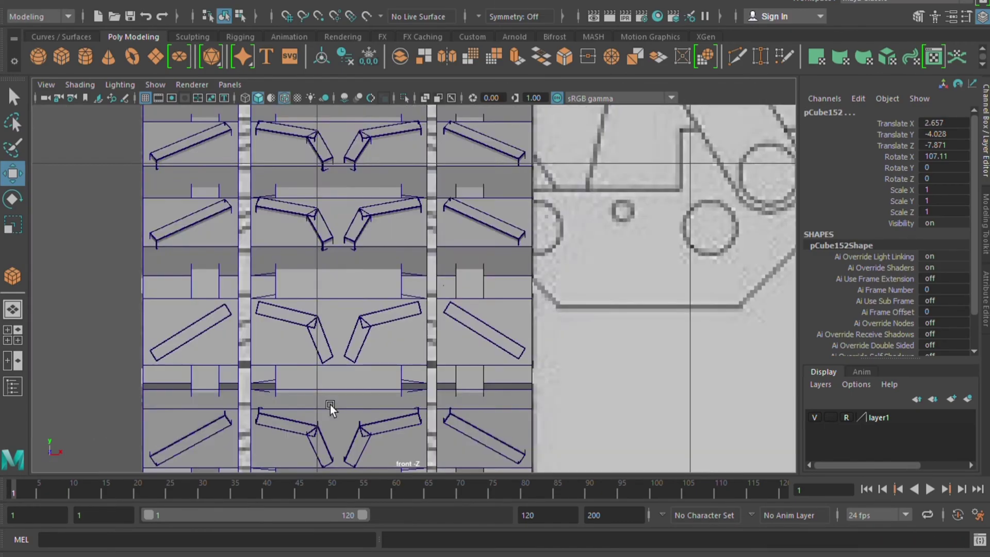
{"action": "key", "text": "f"}
{"action": "mouse_move", "coordinate": [464, 439]}
{"action": "left_mouse_down"}
{"action": "mouse_move", "coordinate": [635, 442]}
{"action": "mouse_move", "coordinate": [624, 445]}
{"action": "left_mouse_up"}
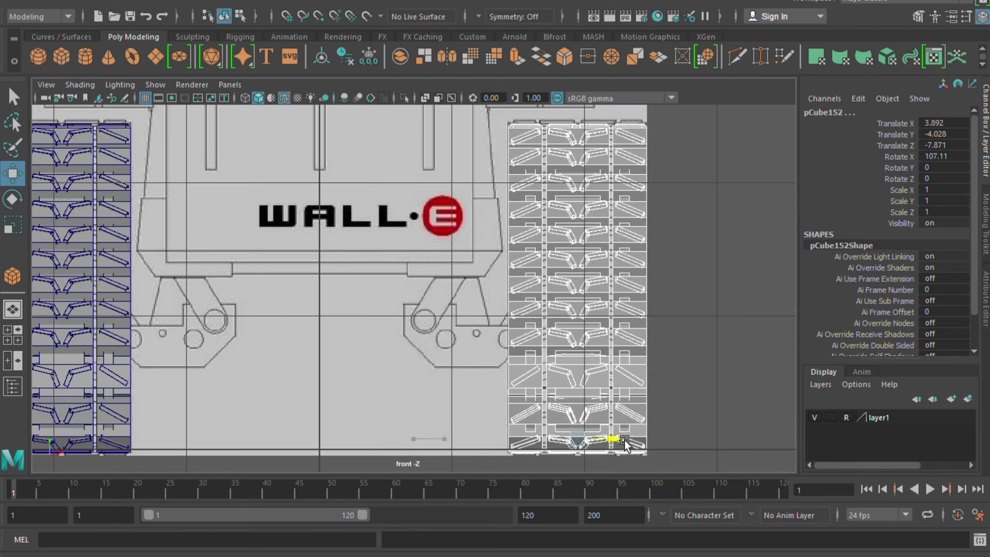
{"action": "left_click", "coordinate": [712, 259]}
Step: Orbit closer in perspective, save as WALL E ROBOT.mb, and switch to the side view
{"action": "key", "text": "space"}
{"action": "key", "text": "space"}
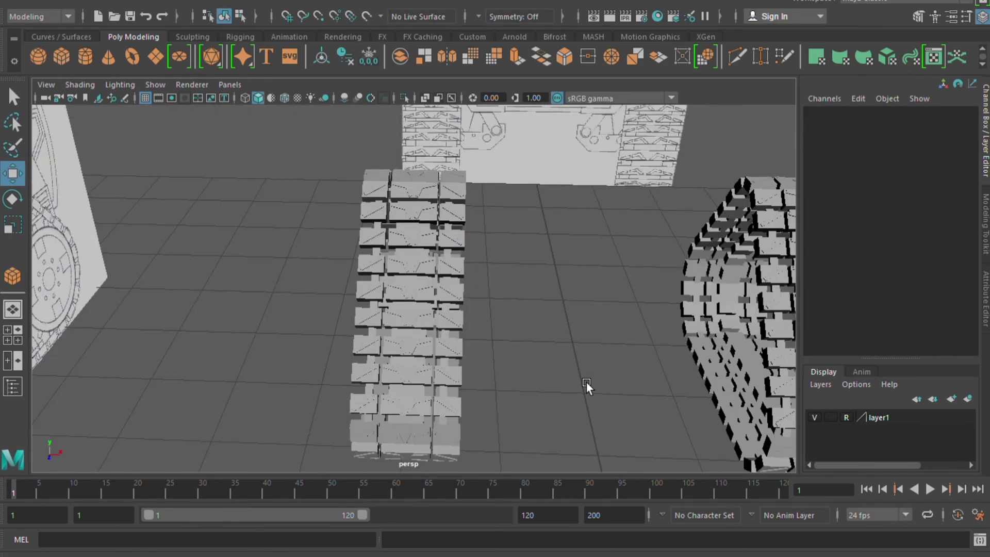
{"action": "mouse_move", "coordinate": [586, 383]}
{"action": "left_mouse_down", "text": "alt"}
{"action": "mouse_move", "coordinate": [503, 383]}
{"action": "mouse_move", "coordinate": [456, 270]}
{"action": "mouse_move", "coordinate": [348, 433]}
{"action": "mouse_move", "coordinate": [552, 399]}
{"action": "mouse_move", "coordinate": [460, 387]}
{"action": "mouse_move", "coordinate": [450, 432]}
{"action": "mouse_move", "coordinate": [409, 437]}
{"action": "left_mouse_up", "text": "alt"}
{"action": "scroll", "coordinate": [458, 271], "scroll_direction": "down", "scroll_amount": 5}
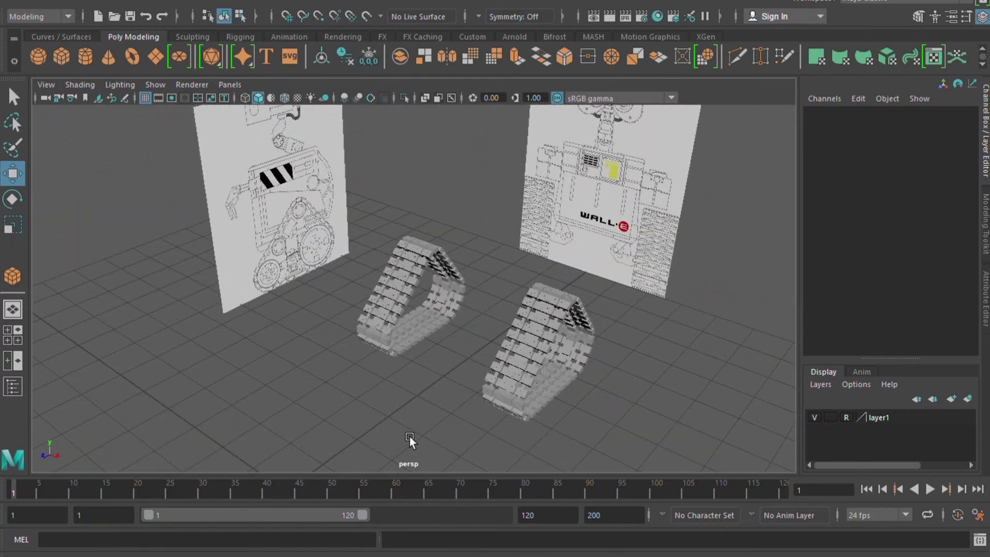
{"action": "key", "text": "ctrl+s"}
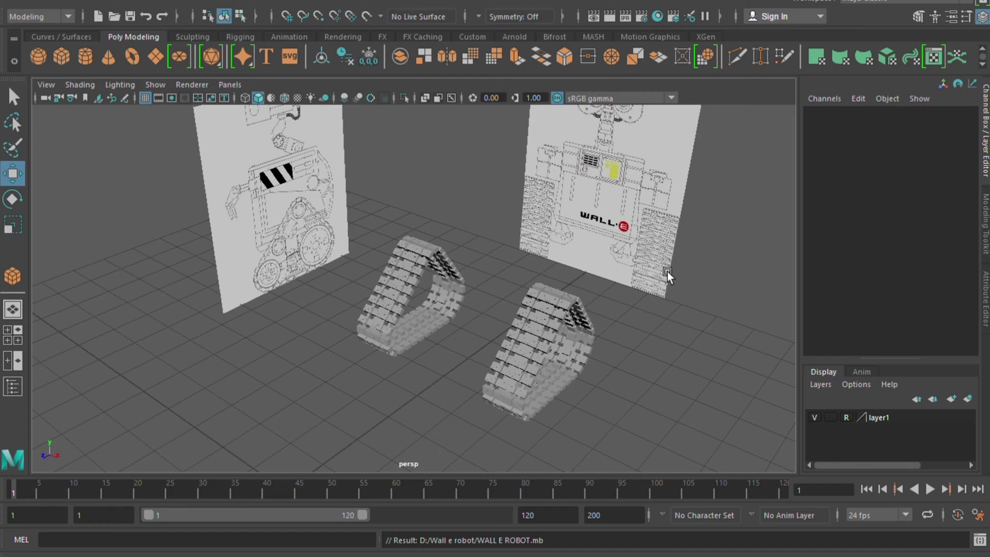
{"action": "left_click_drag", "start_coordinate": [527, 244], "coordinate": [593, 243]}
Step: Create a polygon cylinder disc drawn over the large rear wheel
{"action": "key", "text": "q"}
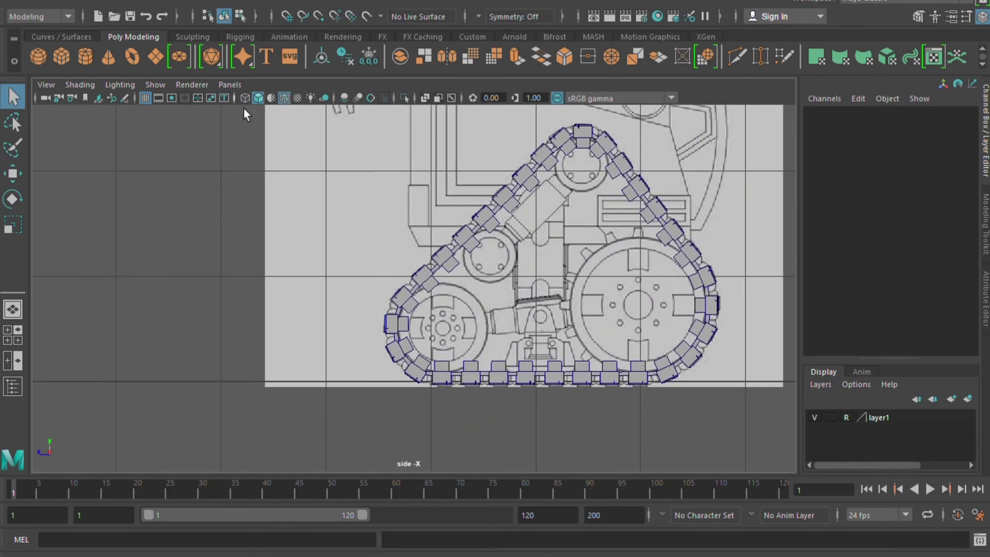
{"action": "left_click", "coordinate": [89, 60]}
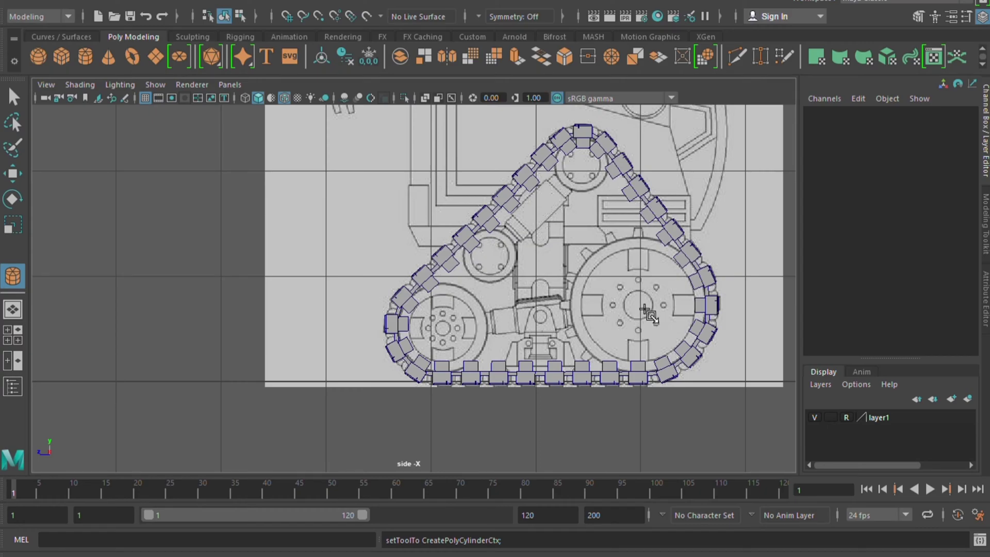
{"action": "left_click_drag", "start_coordinate": [639, 307], "coordinate": [664, 379]}
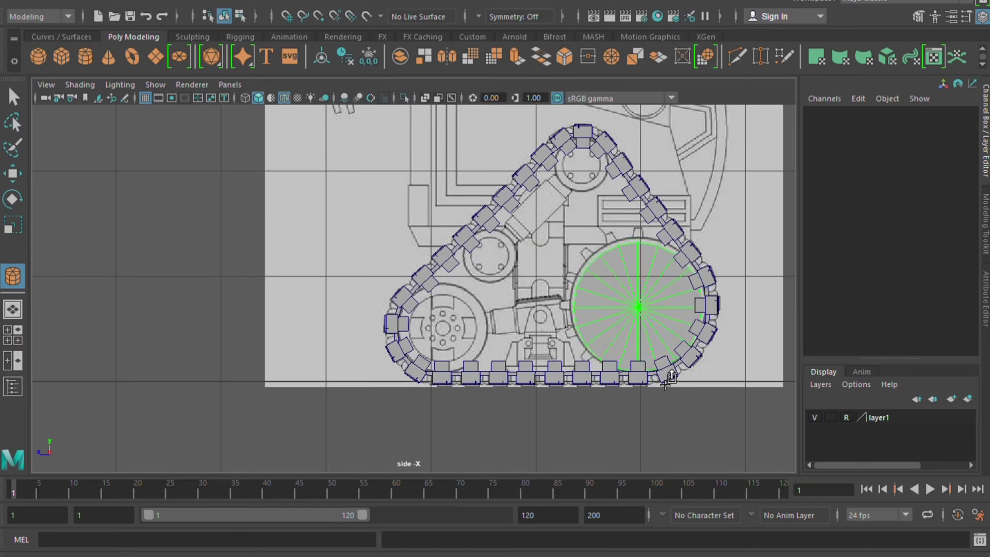
{"action": "left_click_drag", "start_coordinate": [671, 369], "coordinate": [657, 311]}
Step: Move the cylinder up and across so it lines up with the wheel centre
{"action": "key", "text": "w"}
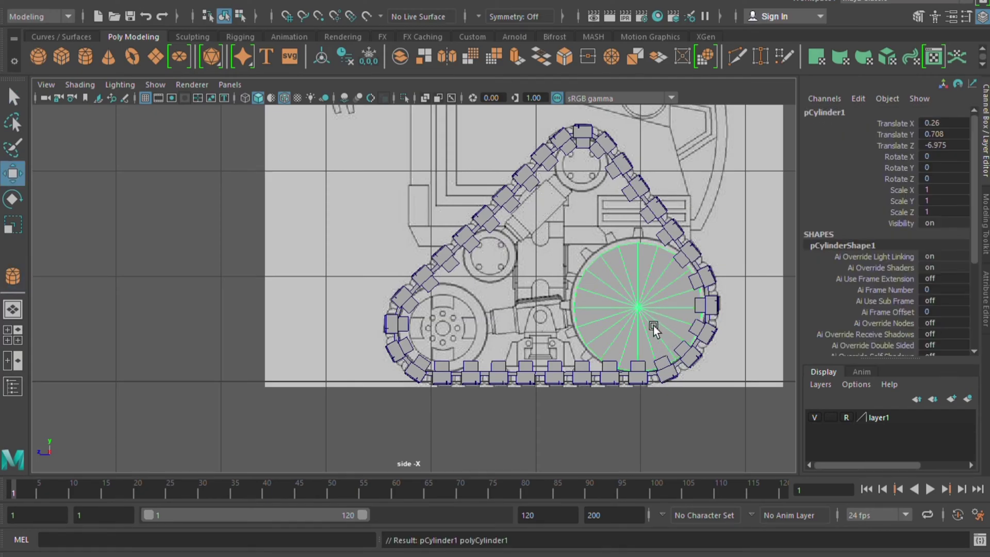
{"action": "middle_click_drag", "start_coordinate": [655, 287], "coordinate": [655, 279]}
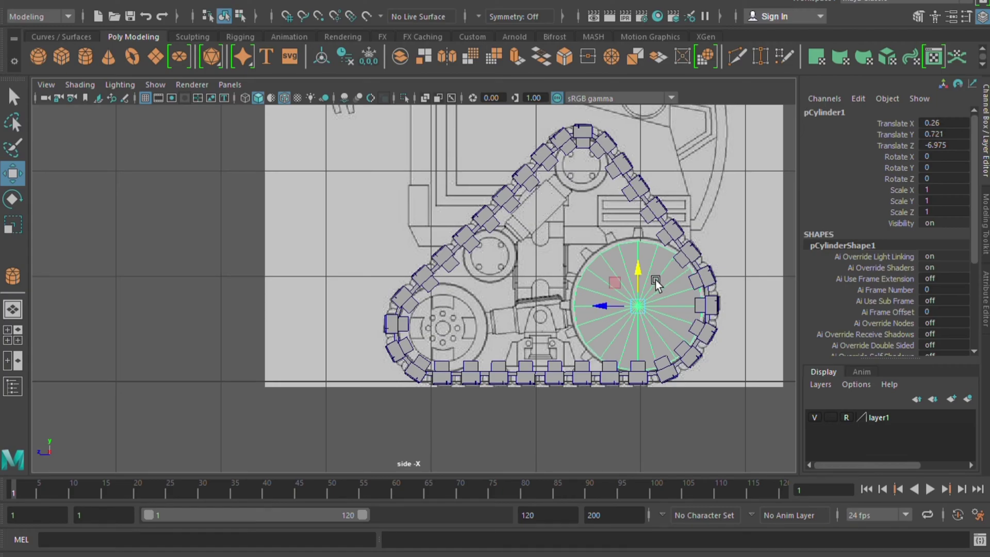
{"action": "key", "text": "f"}
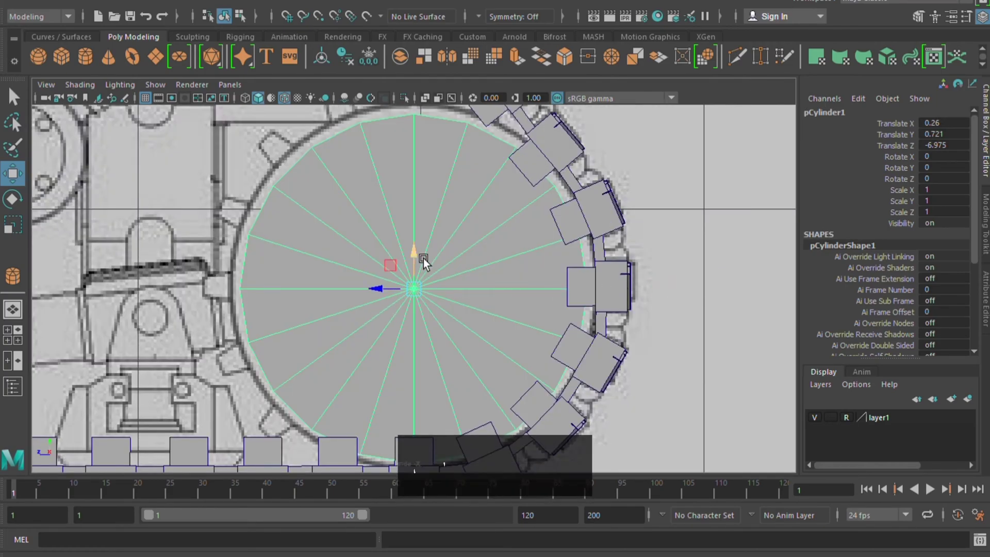
{"action": "middle_click_drag", "start_coordinate": [427, 258], "coordinate": [426, 256]}
{"action": "left_click", "coordinate": [390, 289]}
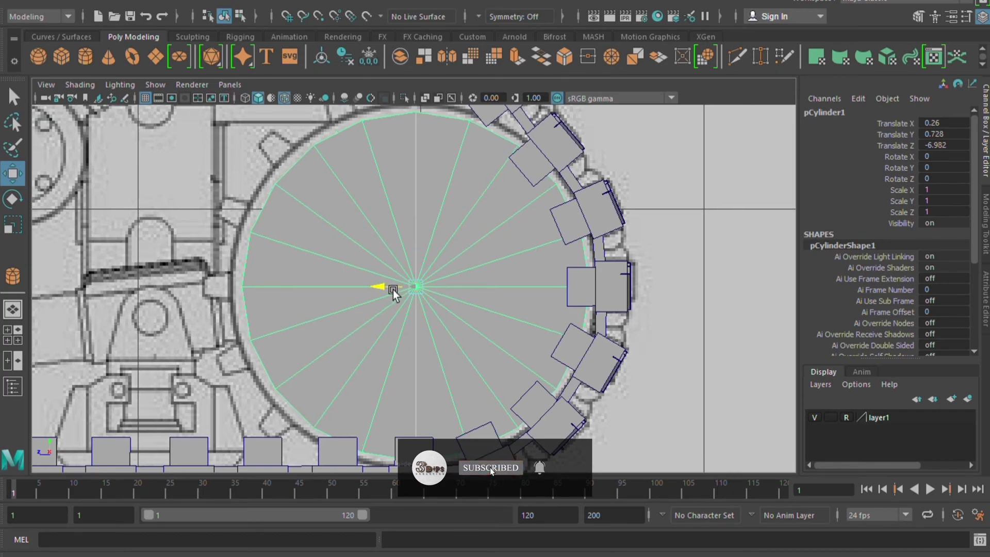
{"action": "mouse_move", "coordinate": [393, 290]}
{"action": "middle_mouse_down"}
{"action": "mouse_move", "coordinate": [449, 283]}
{"action": "mouse_move", "coordinate": [659, 308]}
{"action": "middle_mouse_up"}
Step: Scale the cylinder uniformly to 1.054 and move it right to Translate Z -10.334
{"action": "key", "text": "r"}
{"action": "key", "text": "w"}
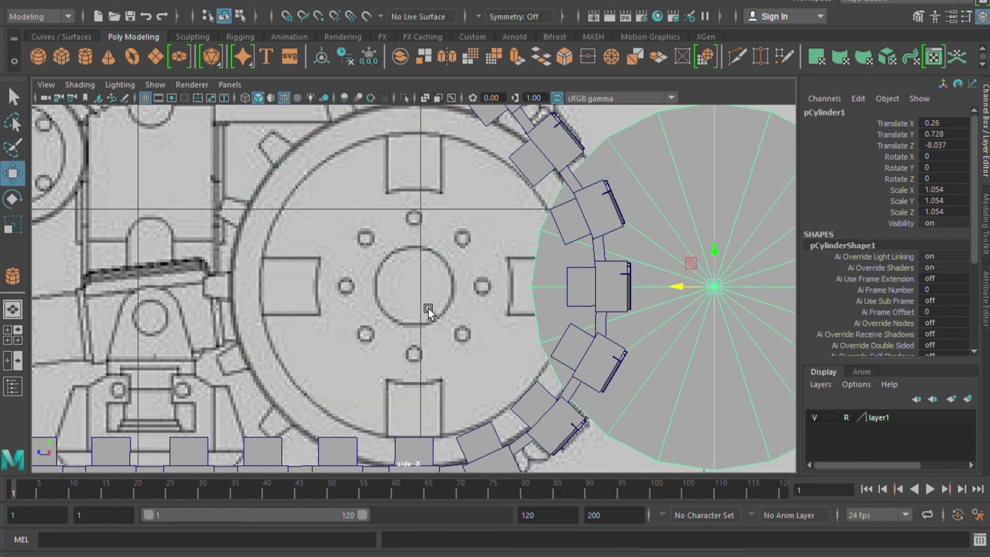
{"action": "scroll", "coordinate": [427, 309], "scroll_direction": "down", "scroll_amount": 10}
{"action": "middle_click_drag", "start_coordinate": [391, 293], "coordinate": [510, 321]}
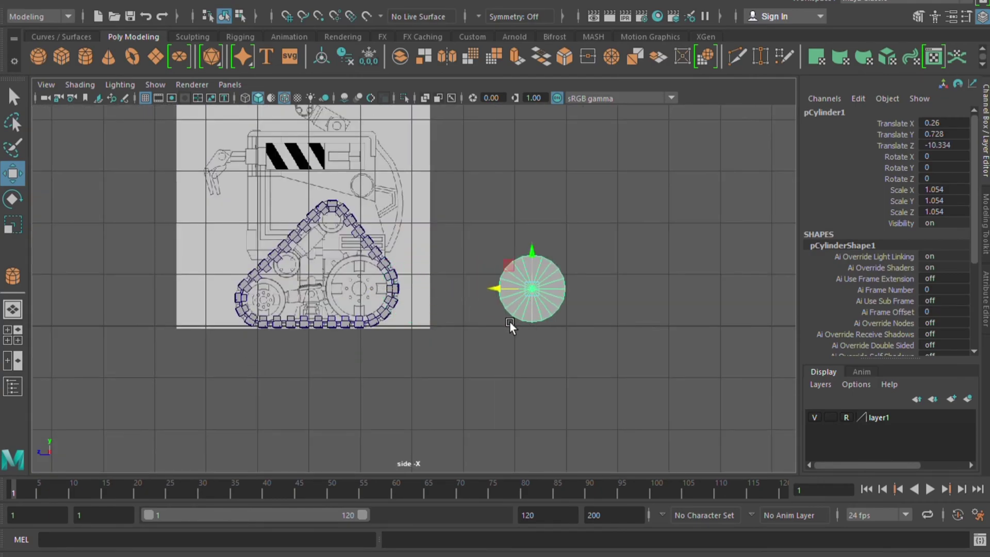
{"action": "key", "text": "f"}
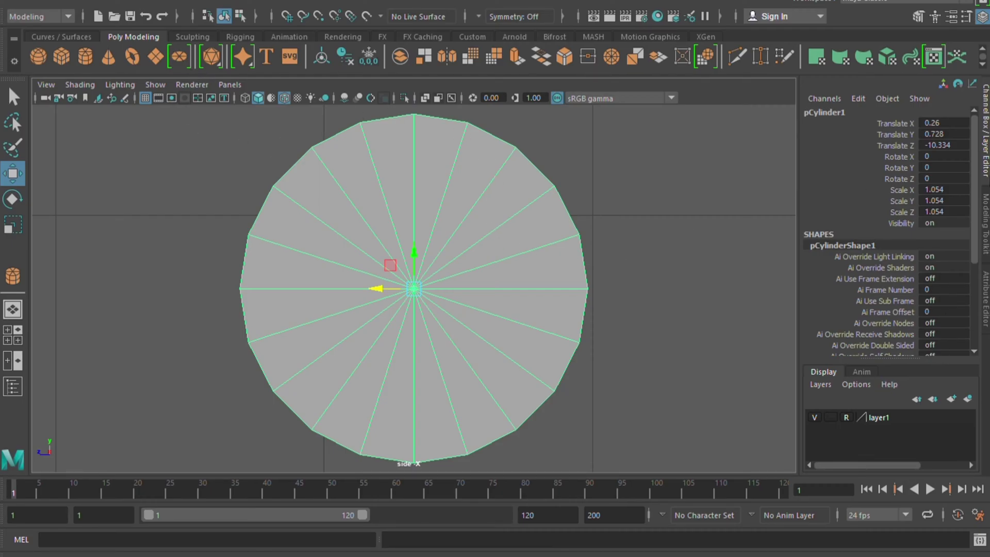
Step: Set polyCylinder1 to 0 cap subdivisions and 28 axis subdivisions in the Channel Box
{"action": "left_click", "coordinate": [986, 222]}
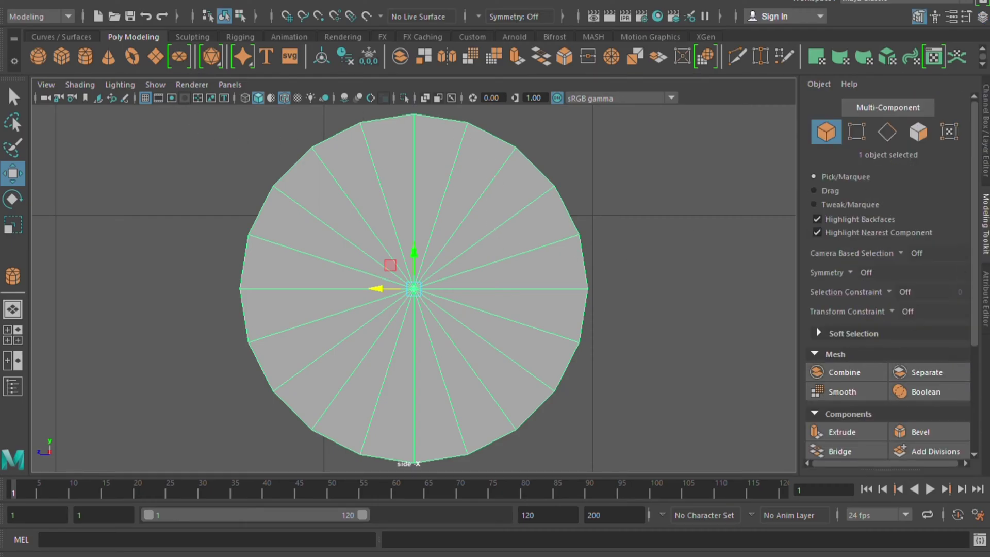
{"action": "left_click", "coordinate": [985, 132]}
{"action": "scroll", "coordinate": [896, 292], "scroll_direction": "down", "scroll_amount": 4}
{"action": "scroll", "coordinate": [895, 302], "scroll_direction": "down", "scroll_amount": 1}
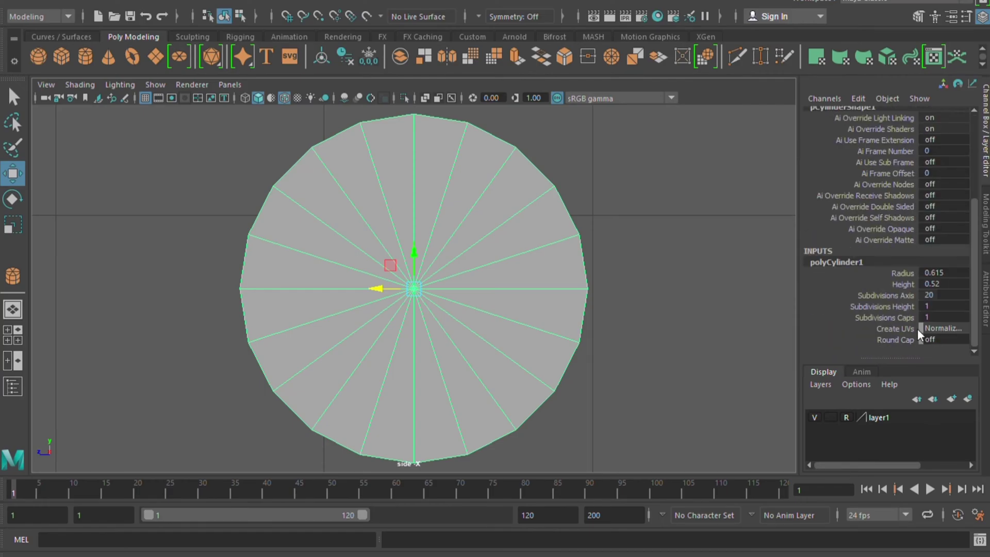
{"action": "left_click", "coordinate": [937, 317]}
{"action": "type", "text": "0"}
{"action": "key", "text": "Return"}
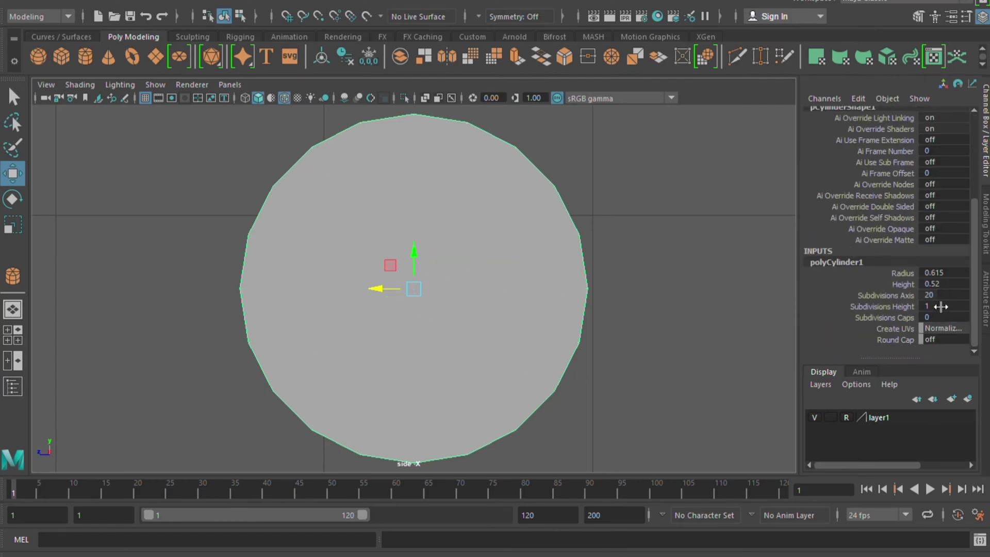
{"action": "left_click", "coordinate": [944, 296]}
{"action": "type", "text": "24"}
{"action": "key", "text": "Return"}
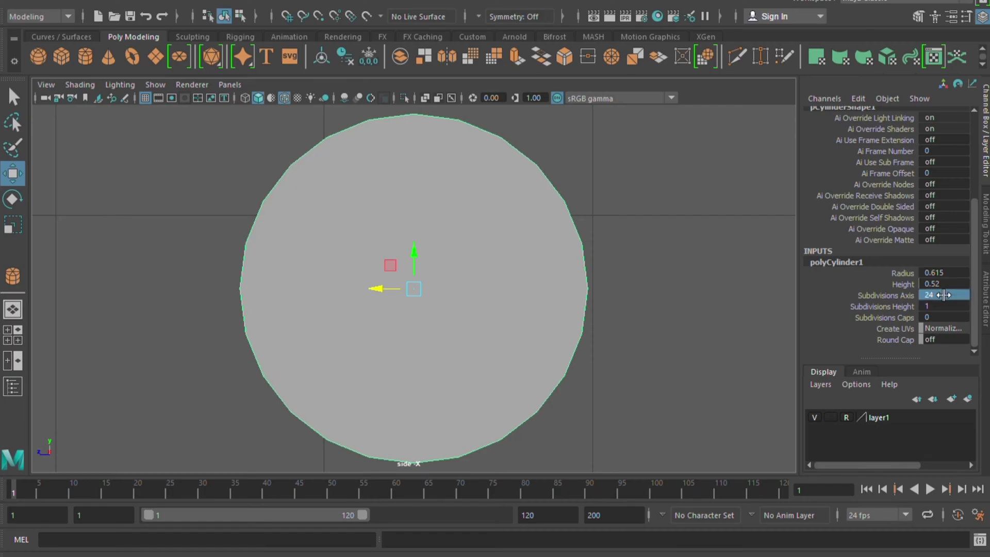
{"action": "mouse_move", "coordinate": [529, 312]}
{"action": "left_mouse_down", "text": "alt"}
{"action": "mouse_move", "coordinate": [501, 362]}
{"action": "mouse_move", "coordinate": [450, 291]}
{"action": "mouse_move", "coordinate": [441, 353]}
{"action": "left_mouse_up", "text": "alt"}
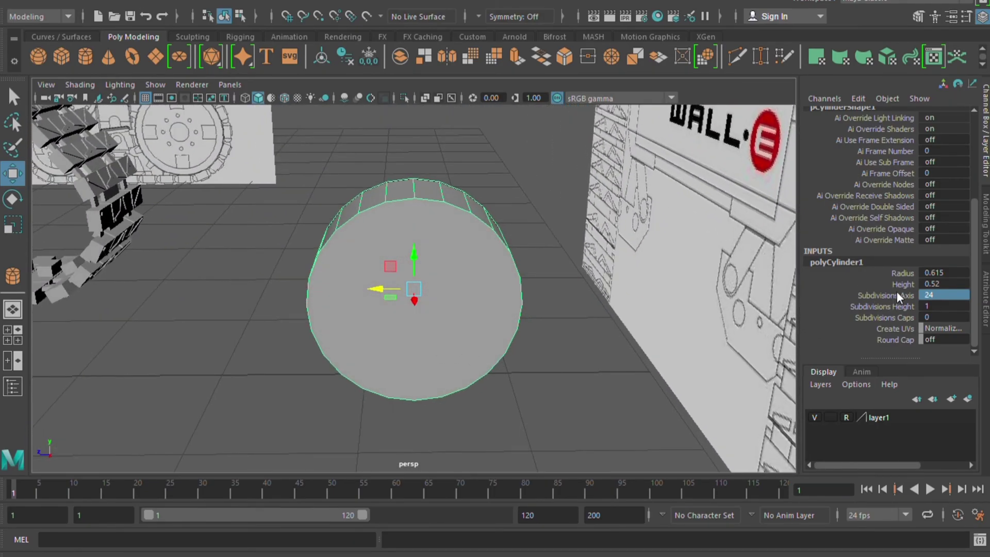
{"action": "left_click", "coordinate": [939, 295]}
{"action": "type", "text": "28"}
{"action": "key", "text": "Return"}
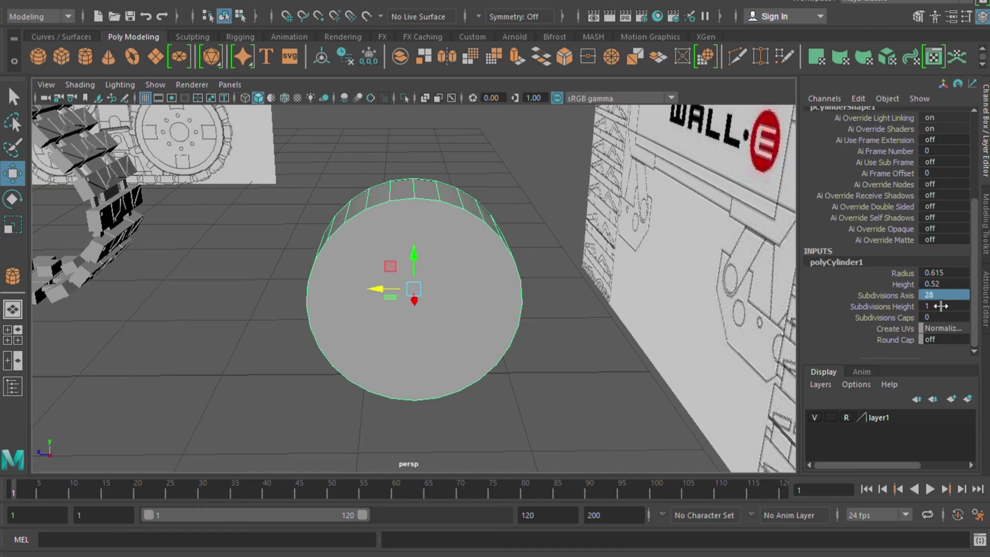
{"action": "left_click_drag", "start_coordinate": [588, 341], "coordinate": [515, 325]}
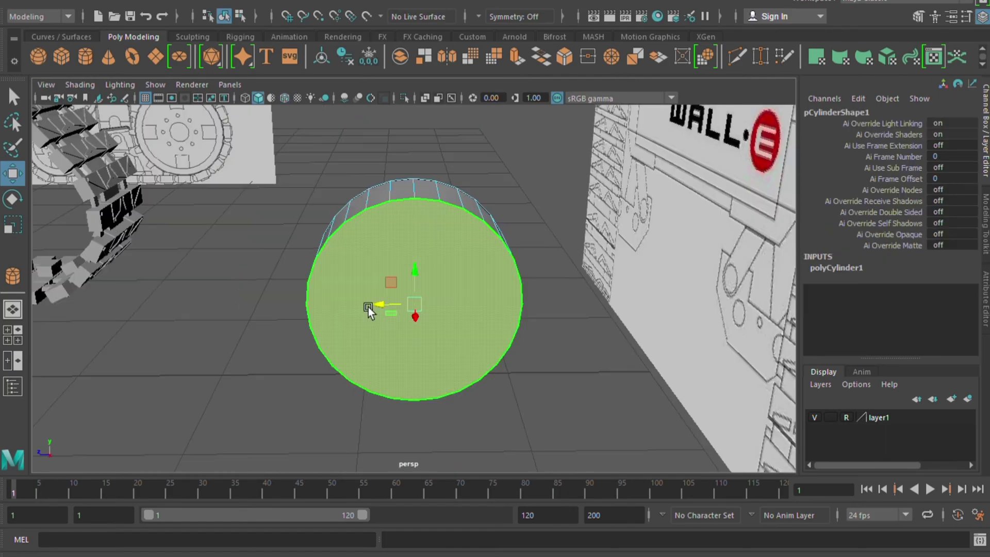
Step: Extrude the cylinder's cap faces and scale them in to leave a thin rim ring
{"action": "mouse_move", "coordinate": [369, 308]}
{"action": "left_mouse_down", "text": "alt"}
{"action": "mouse_move", "coordinate": [513, 398]}
{"action": "mouse_move", "coordinate": [548, 358]}
{"action": "left_mouse_up", "text": "alt"}
{"action": "mouse_move", "coordinate": [411, 301]}
{"action": "left_mouse_down", "text": "alt"}
{"action": "mouse_move", "coordinate": [623, 308]}
{"action": "mouse_move", "coordinate": [460, 292]}
{"action": "left_mouse_up", "text": "alt"}
{"action": "key", "text": "r"}
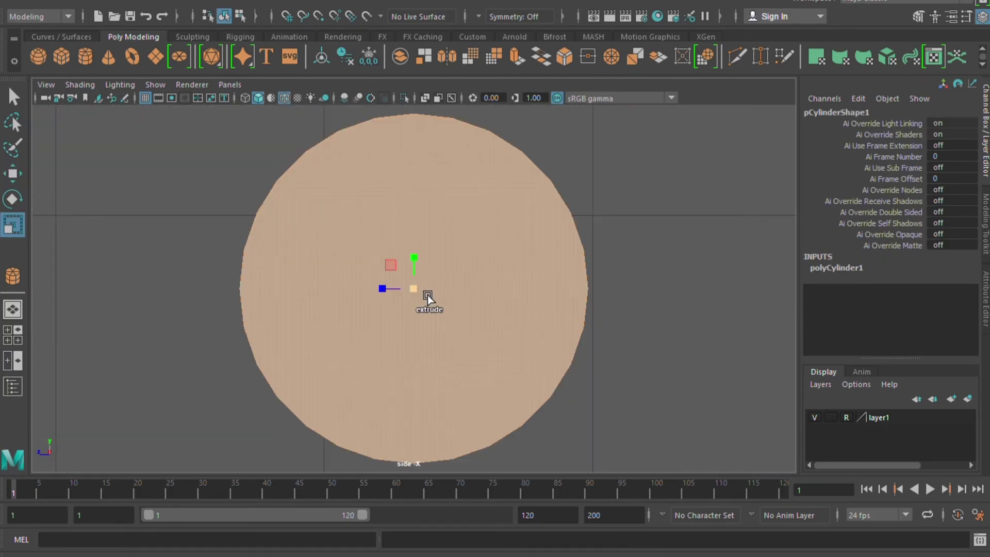
{"action": "key", "text": "ctrl+e"}
{"action": "middle_click_drag", "start_coordinate": [427, 295], "coordinate": [404, 335]}
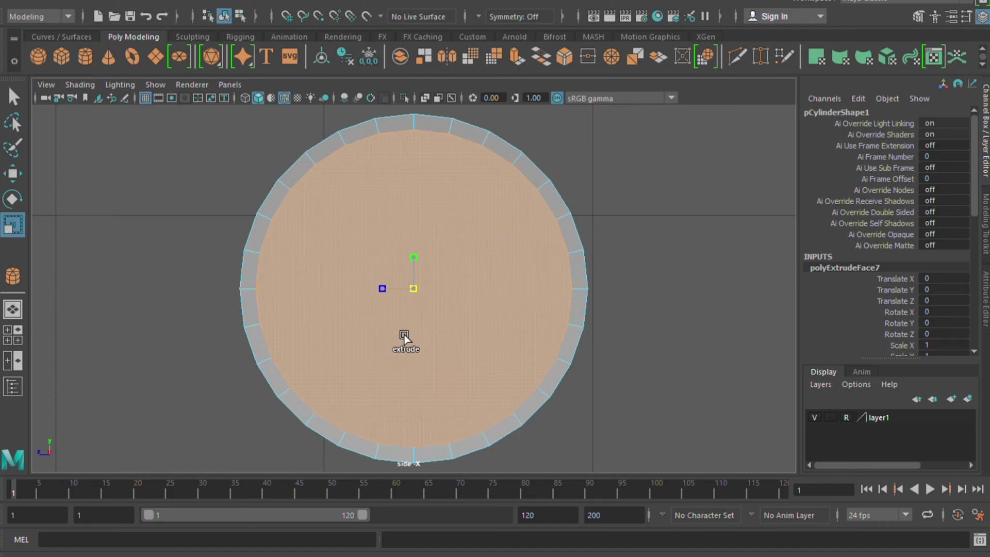
{"action": "middle_click_drag", "start_coordinate": [411, 336], "coordinate": [415, 329]}
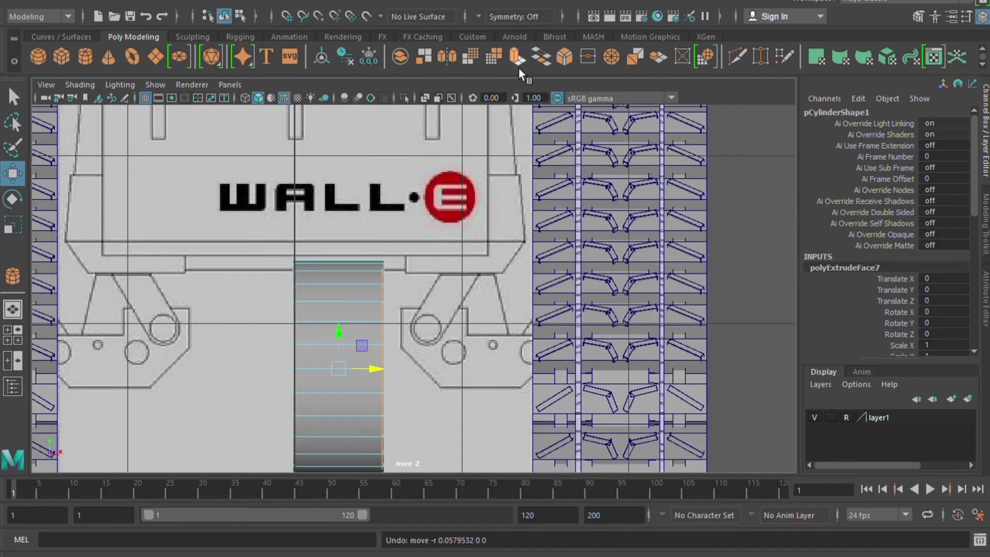
Step: Extrude the caps again, push them out 0.0828, then inset an inner disc inside the rim
{"action": "left_click", "coordinate": [517, 65]}
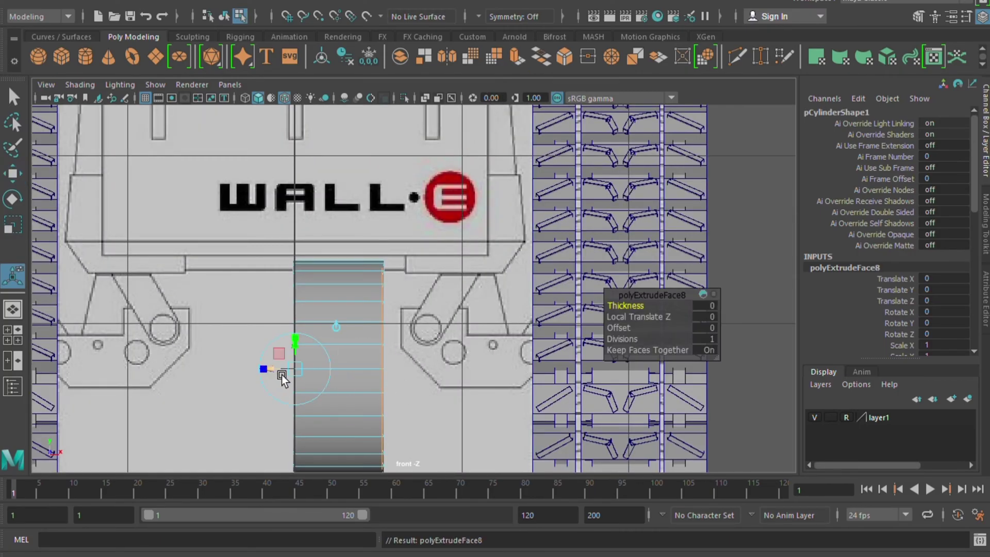
{"action": "left_click_drag", "start_coordinate": [282, 374], "coordinate": [270, 378]}
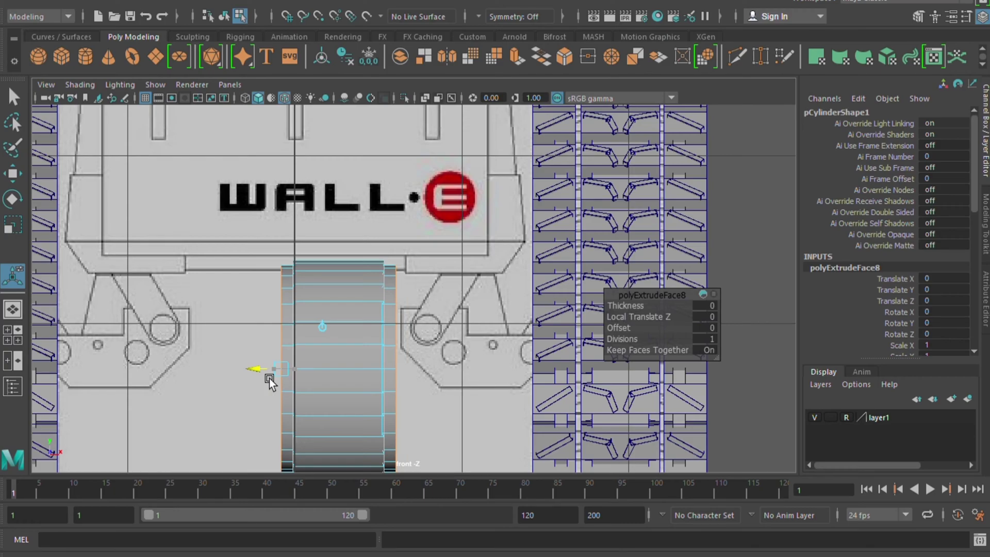
{"action": "left_click", "coordinate": [269, 378]}
{"action": "left_click_drag", "start_coordinate": [273, 373], "coordinate": [278, 371]}
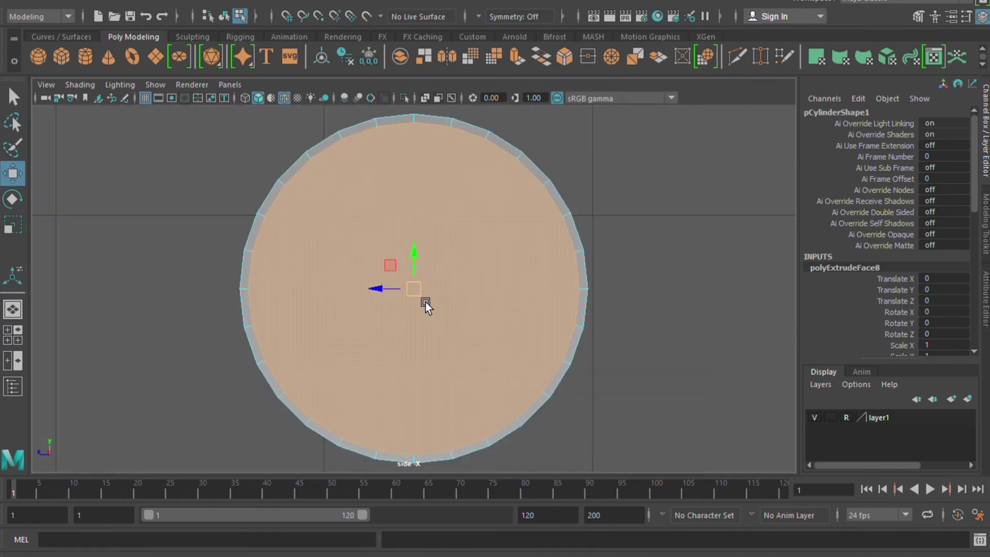
{"action": "key", "text": "r"}
{"action": "left_click_drag", "start_coordinate": [426, 297], "coordinate": [409, 313], "text": "shift"}
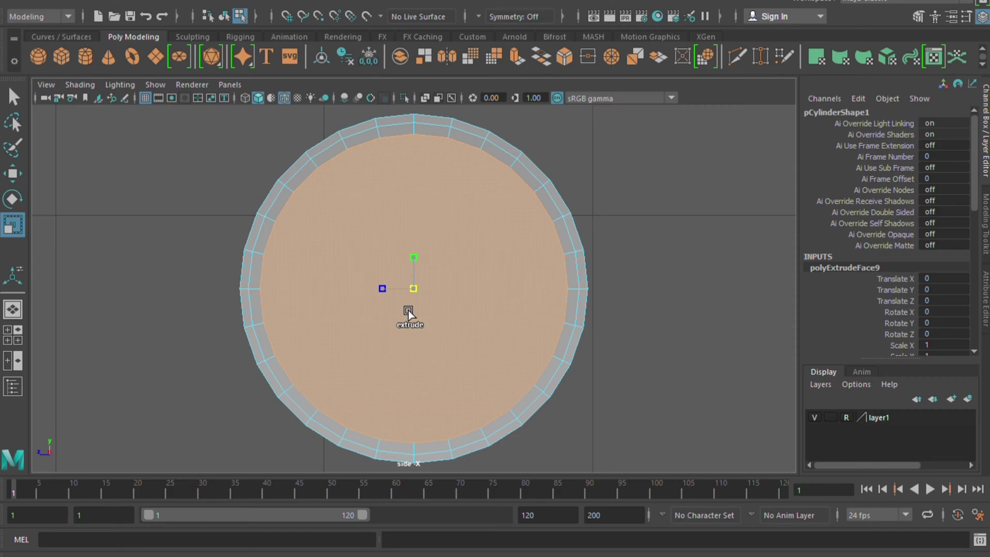
{"action": "left_click_drag", "start_coordinate": [407, 312], "coordinate": [405, 316], "text": "shift"}
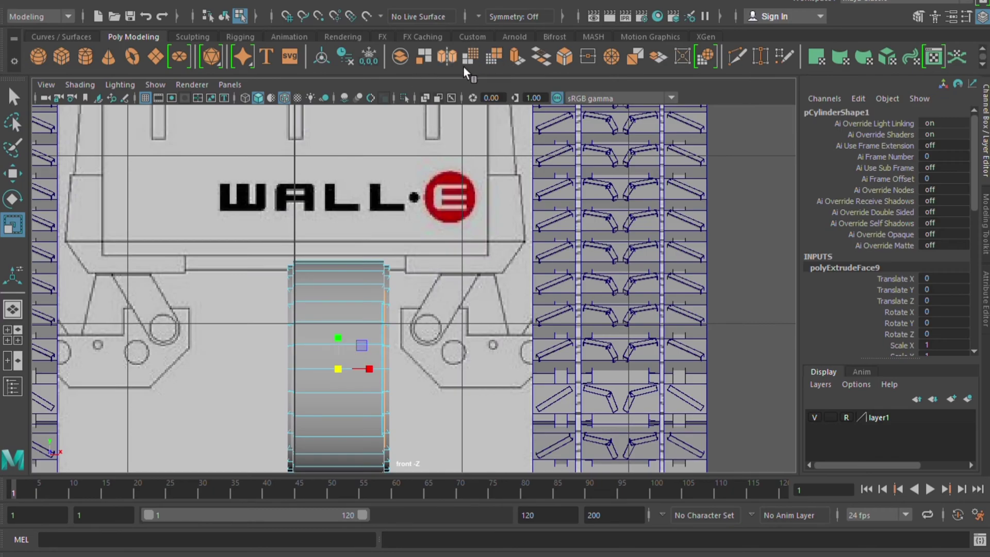
Step: Extrude the inner cap disc and recess it to Local Translate Z -0.062, undoing the -0.162 trial
{"action": "left_click", "coordinate": [520, 63]}
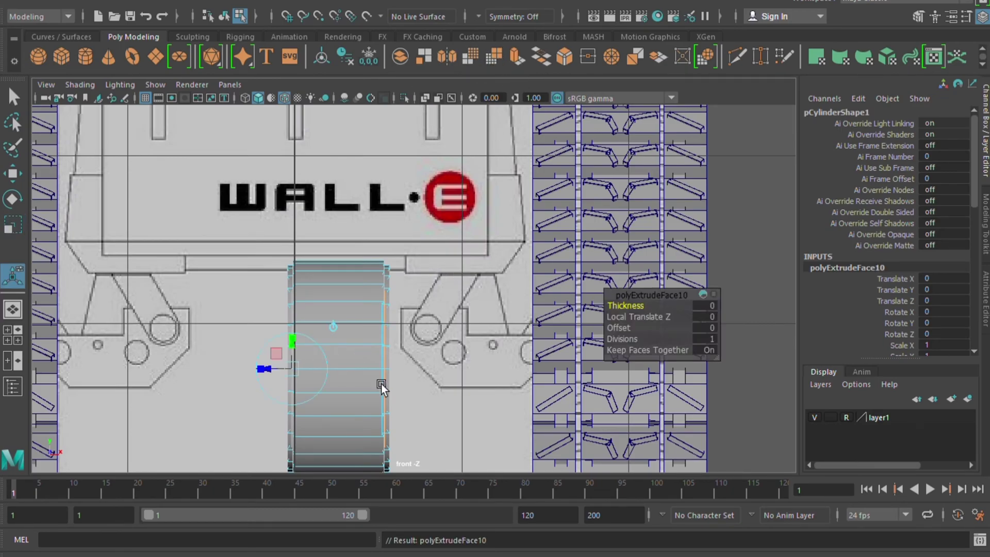
{"action": "left_click_drag", "start_coordinate": [287, 374], "coordinate": [294, 383]}
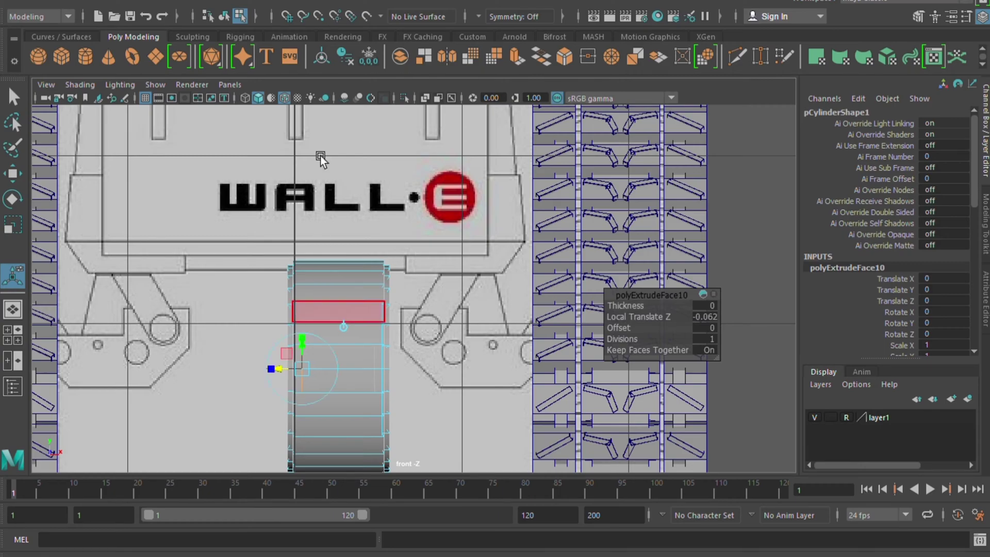
{"action": "left_click_drag", "start_coordinate": [291, 376], "coordinate": [410, 400], "text": "alt"}
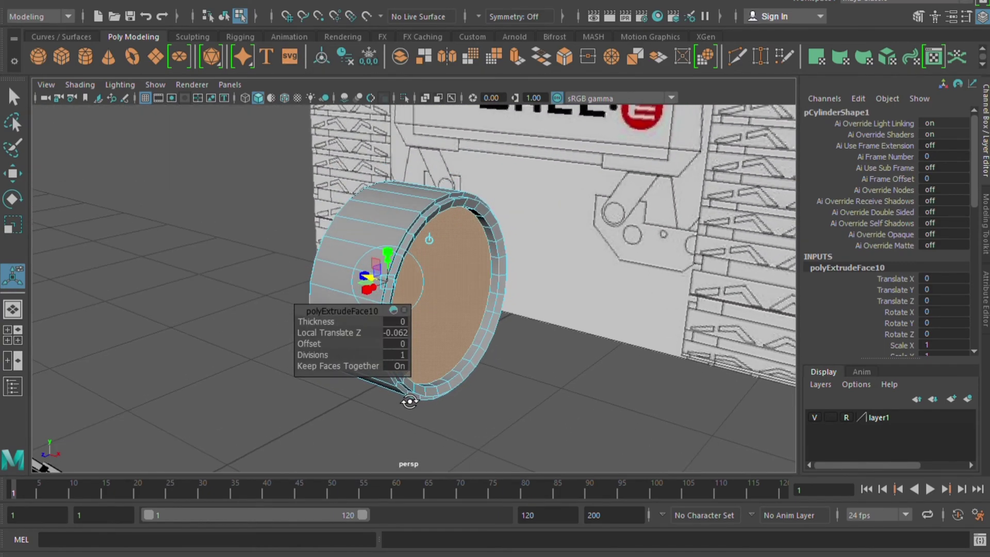
{"action": "left_click_drag", "start_coordinate": [501, 441], "coordinate": [537, 472], "text": "alt"}
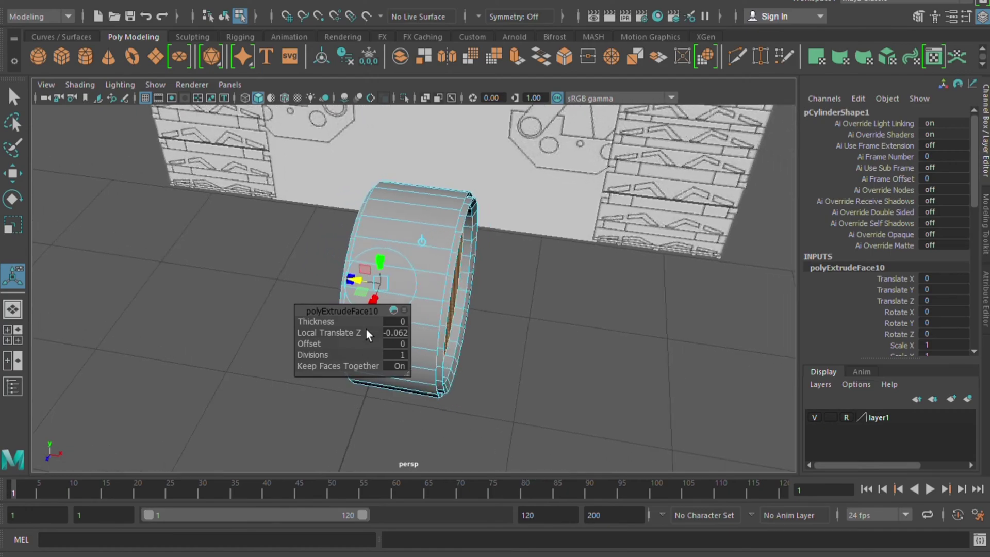
{"action": "left_click_drag", "start_coordinate": [367, 335], "coordinate": [359, 342]}
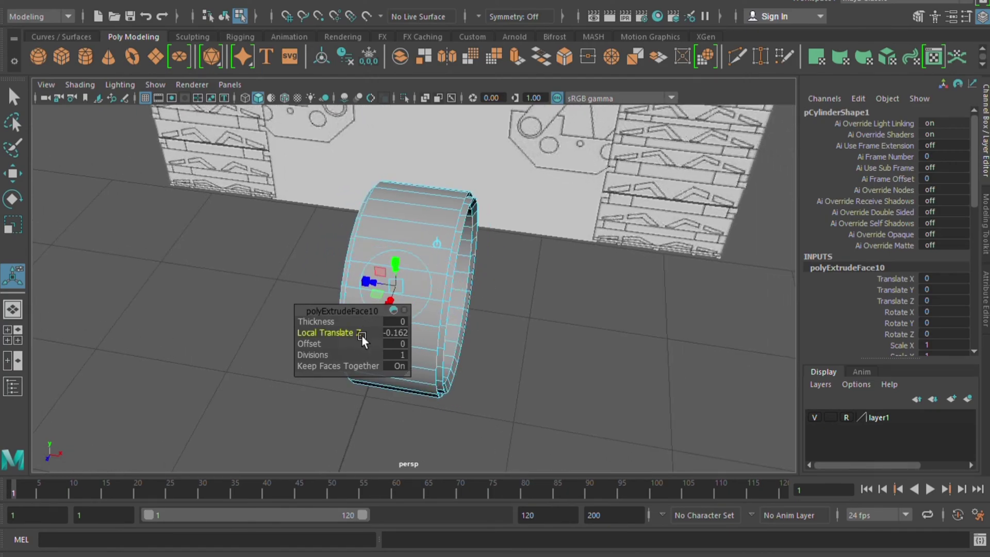
{"action": "key", "text": "ctrl+z"}
{"action": "mouse_move", "coordinate": [533, 394]}
{"action": "left_mouse_down", "text": "alt"}
{"action": "mouse_move", "coordinate": [440, 348]}
{"action": "mouse_move", "coordinate": [458, 315]}
{"action": "mouse_move", "coordinate": [511, 346]}
{"action": "left_mouse_up", "text": "alt"}
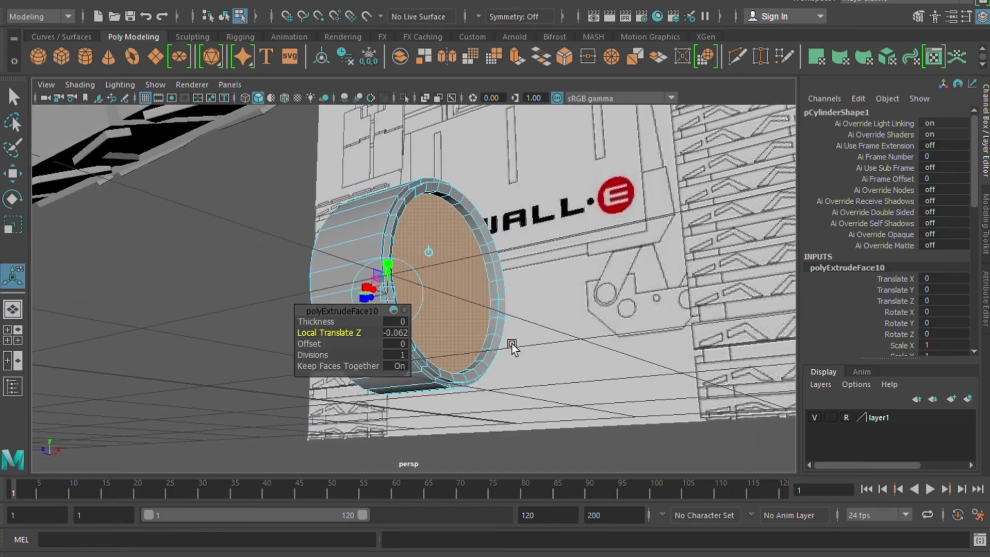
{"action": "mouse_move", "coordinate": [498, 410]}
{"action": "left_mouse_down", "text": "alt"}
{"action": "mouse_move", "coordinate": [385, 461]}
{"action": "mouse_move", "coordinate": [460, 453]}
{"action": "mouse_move", "coordinate": [488, 420]}
{"action": "mouse_move", "coordinate": [592, 433]}
{"action": "mouse_move", "coordinate": [713, 392]}
{"action": "mouse_move", "coordinate": [570, 393]}
{"action": "left_mouse_up", "text": "alt"}
Step: Finish the extrusion and select the wheel's cap faces and outer ring face loop
{"action": "key", "text": "w"}
{"action": "left_click", "coordinate": [613, 431]}
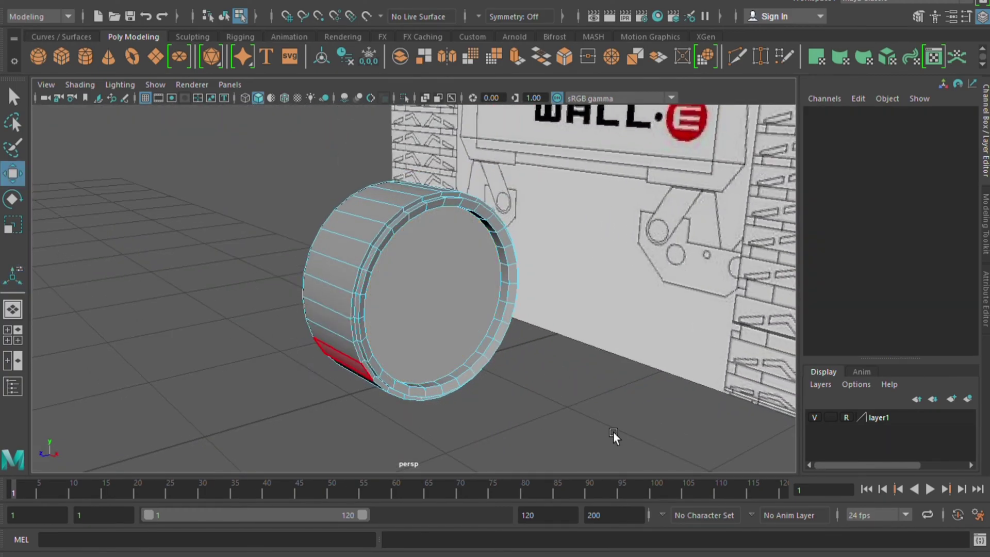
{"action": "mouse_move", "coordinate": [613, 433]}
{"action": "left_mouse_down", "text": "alt"}
{"action": "mouse_move", "coordinate": [529, 406]}
{"action": "mouse_move", "coordinate": [517, 435]}
{"action": "mouse_move", "coordinate": [456, 286]}
{"action": "left_mouse_up", "text": "alt"}
{"action": "left_click", "coordinate": [455, 286]}
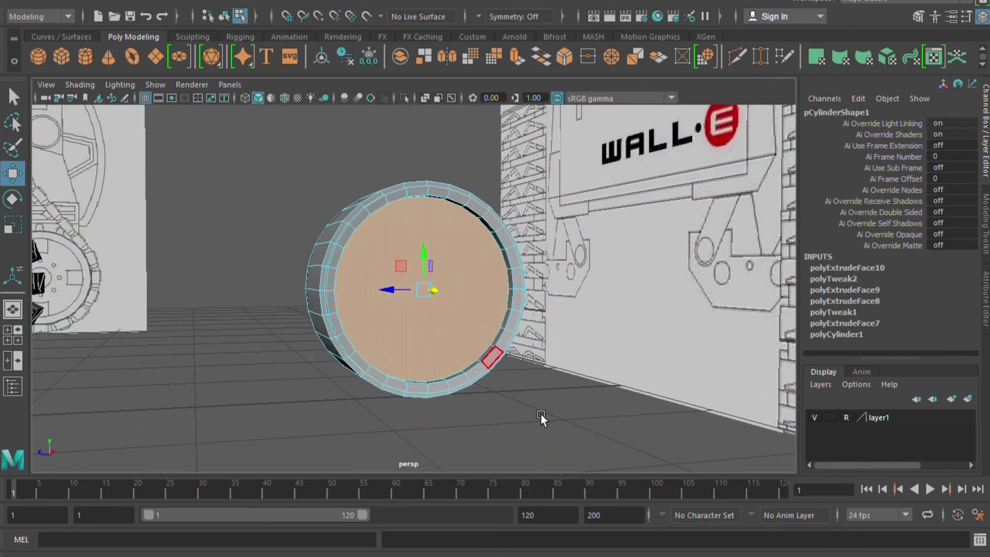
{"action": "left_click_drag", "start_coordinate": [540, 414], "coordinate": [717, 453], "text": "alt"}
{"action": "left_click", "coordinate": [387, 308]}
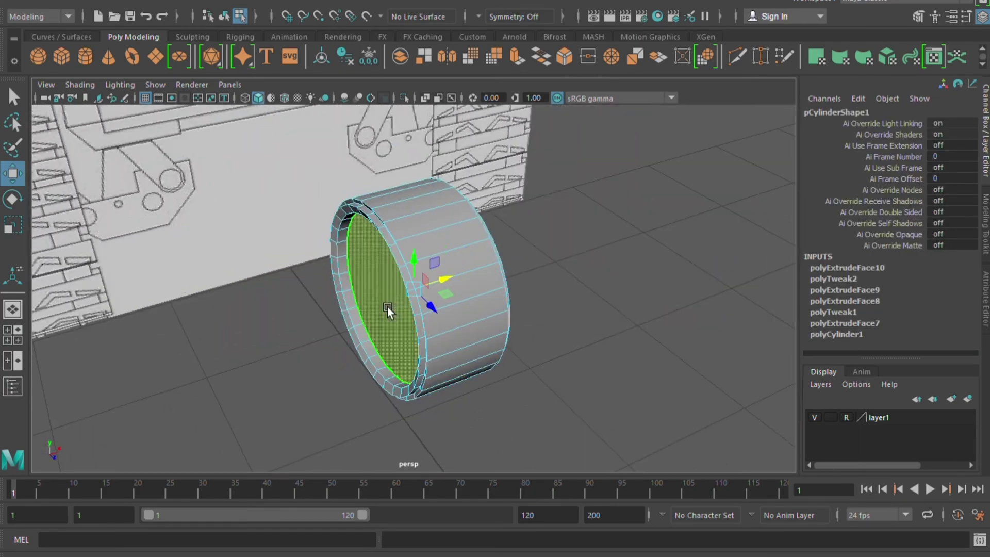
{"action": "mouse_move", "coordinate": [388, 306]}
{"action": "left_mouse_down", "text": "alt"}
{"action": "mouse_move", "coordinate": [625, 387]}
{"action": "mouse_move", "coordinate": [720, 359]}
{"action": "mouse_move", "coordinate": [535, 384]}
{"action": "left_mouse_up", "text": "alt"}
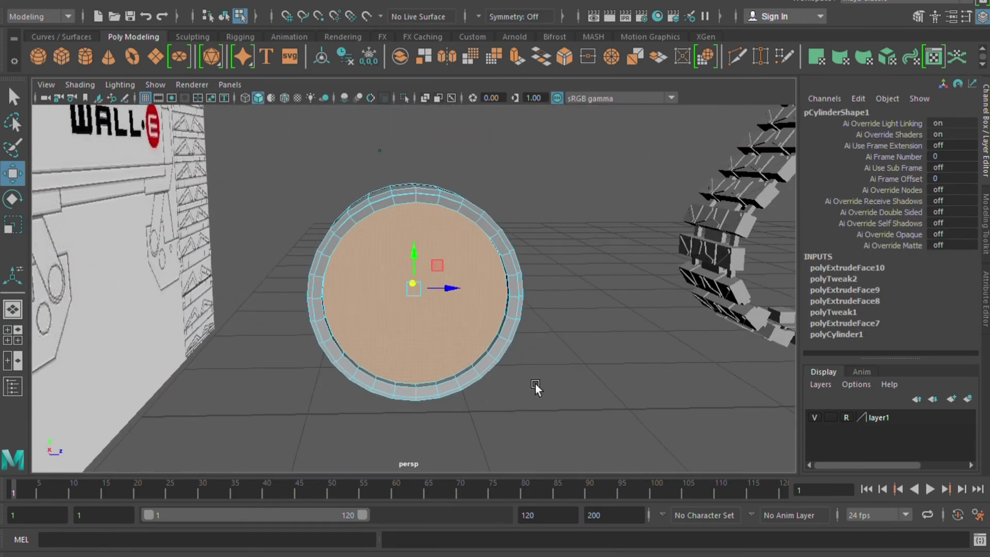
{"action": "left_click", "coordinate": [458, 394]}
{"action": "double_click", "coordinate": [439, 397], "text": "shift"}
Step: Select the inner ring face loop and shift it slightly along X
{"action": "mouse_move", "coordinate": [439, 397]}
{"action": "left_mouse_down", "text": "alt"}
{"action": "mouse_move", "coordinate": [629, 369]}
{"action": "mouse_move", "coordinate": [472, 402]}
{"action": "mouse_move", "coordinate": [420, 314]}
{"action": "left_mouse_up", "text": "alt"}
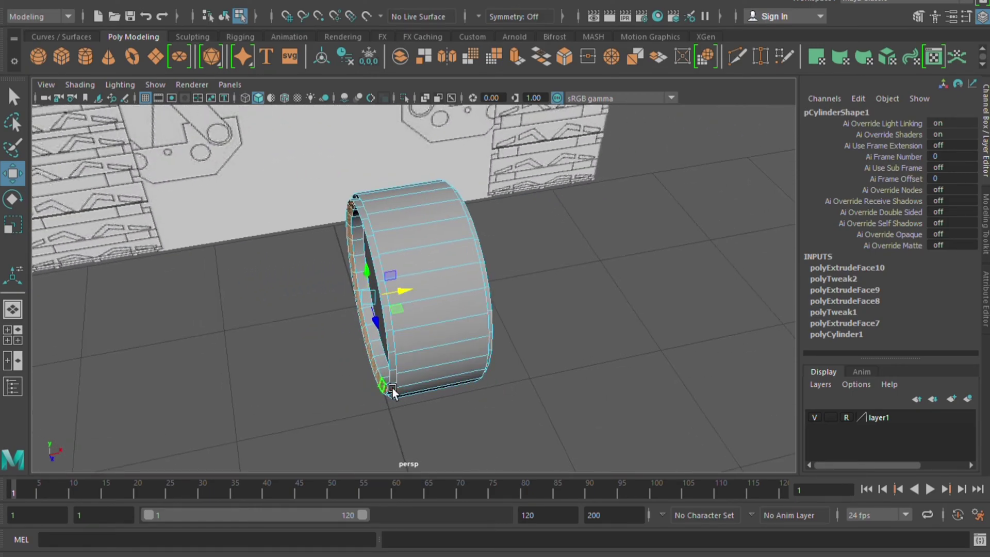
{"action": "mouse_move", "coordinate": [392, 388]}
{"action": "left_mouse_down", "text": "alt"}
{"action": "mouse_move", "coordinate": [385, 412]}
{"action": "mouse_move", "coordinate": [435, 425]}
{"action": "left_mouse_up", "text": "alt"}
{"action": "left_click", "coordinate": [553, 406]}
{"action": "mouse_move", "coordinate": [553, 406]}
{"action": "left_mouse_down", "text": "alt"}
{"action": "mouse_move", "coordinate": [660, 387]}
{"action": "mouse_move", "coordinate": [504, 403]}
{"action": "mouse_move", "coordinate": [550, 404]}
{"action": "mouse_move", "coordinate": [533, 344]}
{"action": "mouse_move", "coordinate": [516, 438]}
{"action": "mouse_move", "coordinate": [540, 395]}
{"action": "mouse_move", "coordinate": [512, 440]}
{"action": "mouse_move", "coordinate": [479, 372]}
{"action": "left_mouse_up", "text": "alt"}
{"action": "left_click", "coordinate": [548, 380]}
{"action": "double_click", "coordinate": [523, 407]}
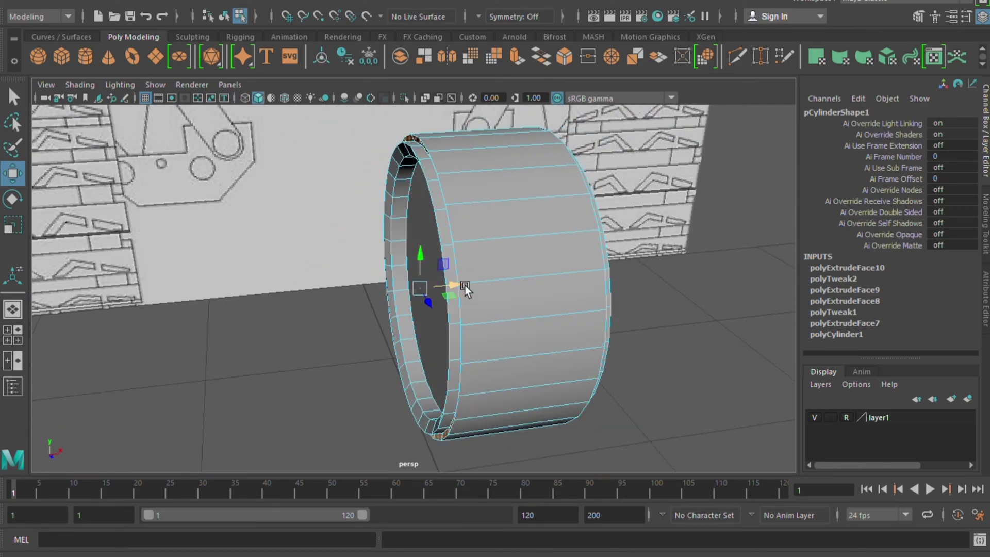
{"action": "left_click_drag", "start_coordinate": [465, 285], "coordinate": [466, 289]}
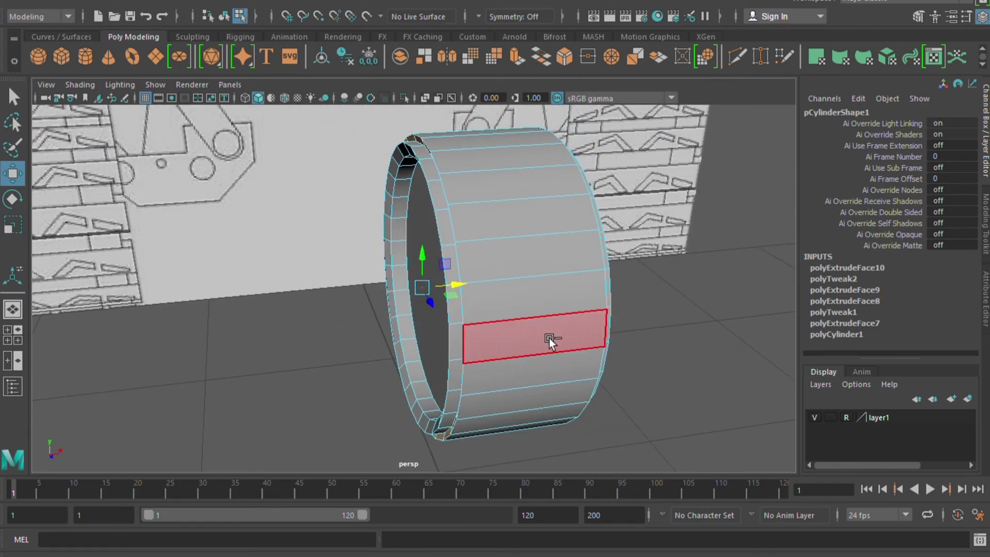
Step: Reselect the wheel's cap face and orbit to face it head-on
{"action": "left_click", "coordinate": [668, 338]}
{"action": "mouse_move", "coordinate": [668, 339]}
{"action": "left_mouse_down", "text": "alt"}
{"action": "mouse_move", "coordinate": [645, 377]}
{"action": "mouse_move", "coordinate": [515, 355]}
{"action": "mouse_move", "coordinate": [457, 321]}
{"action": "left_mouse_up", "text": "alt"}
{"action": "left_click", "coordinate": [457, 321]}
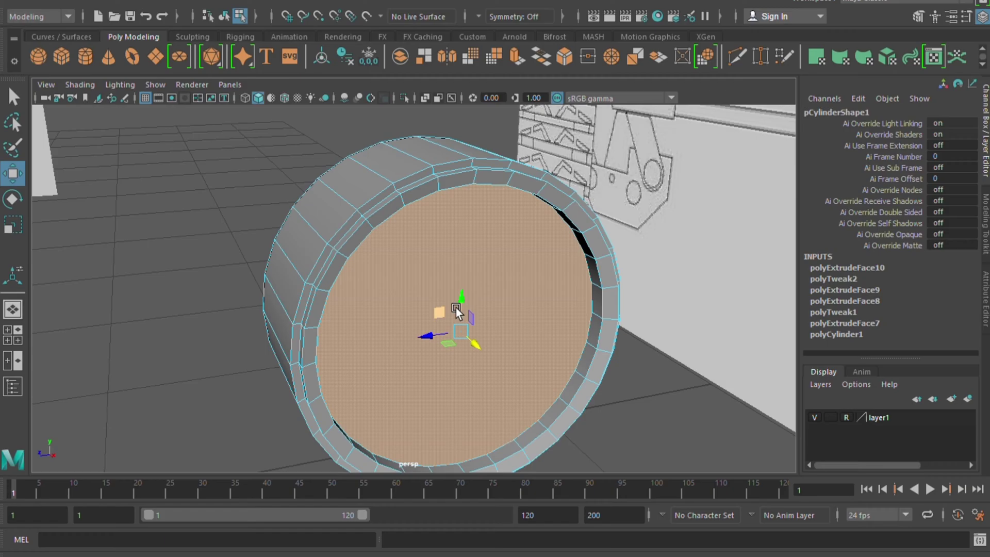
{"action": "mouse_move", "coordinate": [527, 212]}
{"action": "left_mouse_down", "text": "alt"}
{"action": "mouse_move", "coordinate": [519, 353]}
{"action": "mouse_move", "coordinate": [479, 339]}
{"action": "mouse_move", "coordinate": [486, 332]}
{"action": "left_mouse_up", "text": "alt"}
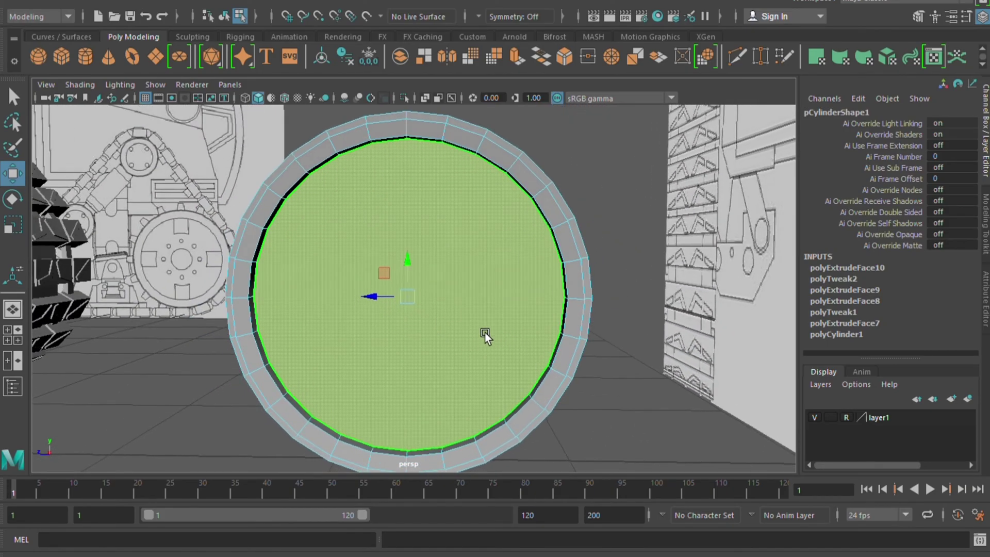
{"action": "left_click", "coordinate": [292, 387]}
{"action": "mouse_move", "coordinate": [333, 381]}
{"action": "left_mouse_down", "text": "alt"}
{"action": "mouse_move", "coordinate": [419, 363]}
{"action": "mouse_move", "coordinate": [359, 421]}
{"action": "left_mouse_up", "text": "alt"}
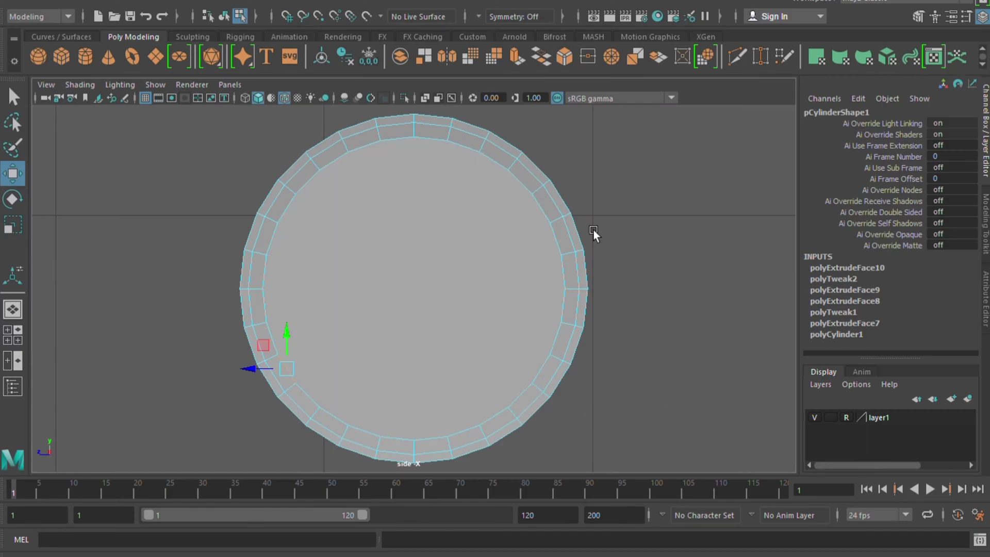
Step: Extrude the cap face and scale the new face down into a small central hub disc
{"action": "left_click", "coordinate": [463, 289]}
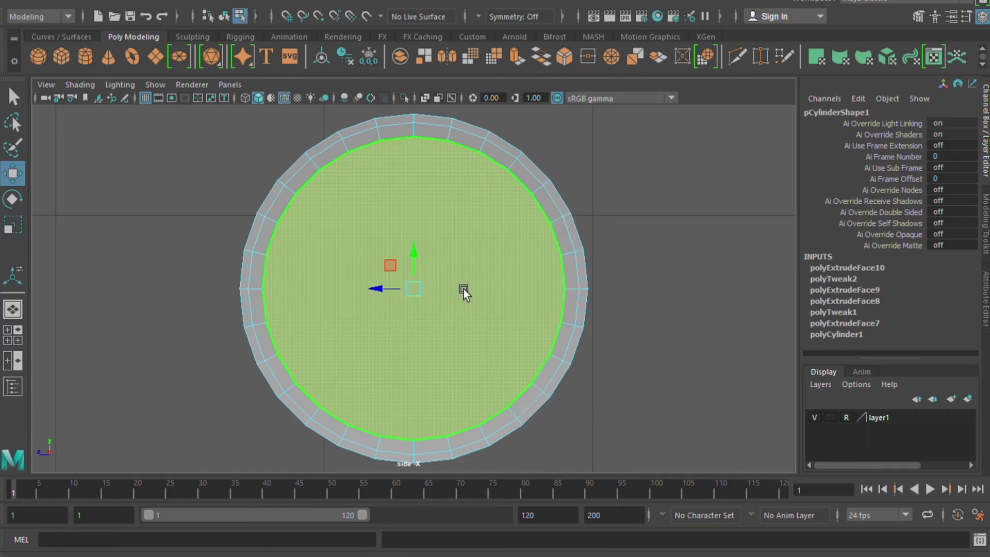
{"action": "right_click_drag", "start_coordinate": [463, 289], "coordinate": [420, 299], "text": "shift"}
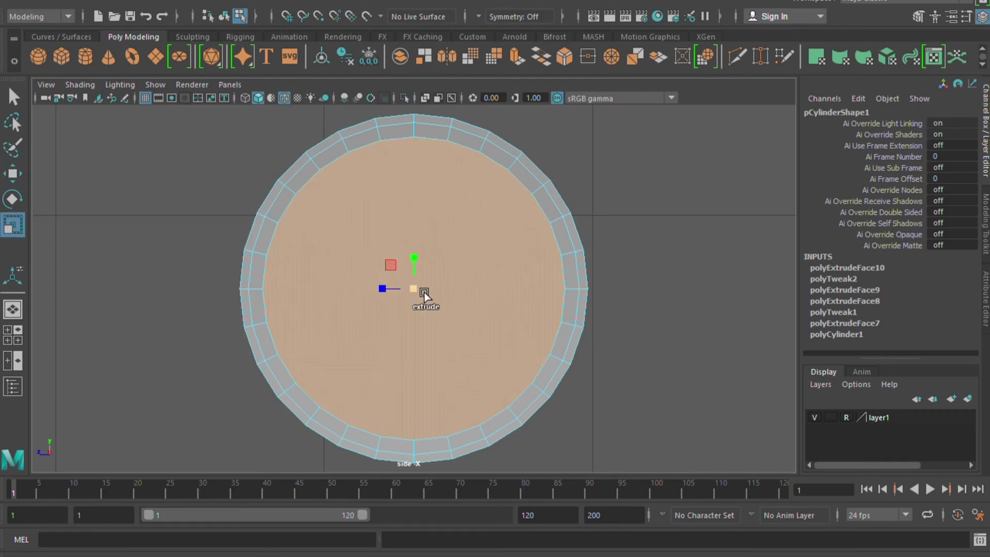
{"action": "middle_click_drag", "start_coordinate": [375, 363], "coordinate": [324, 472]}
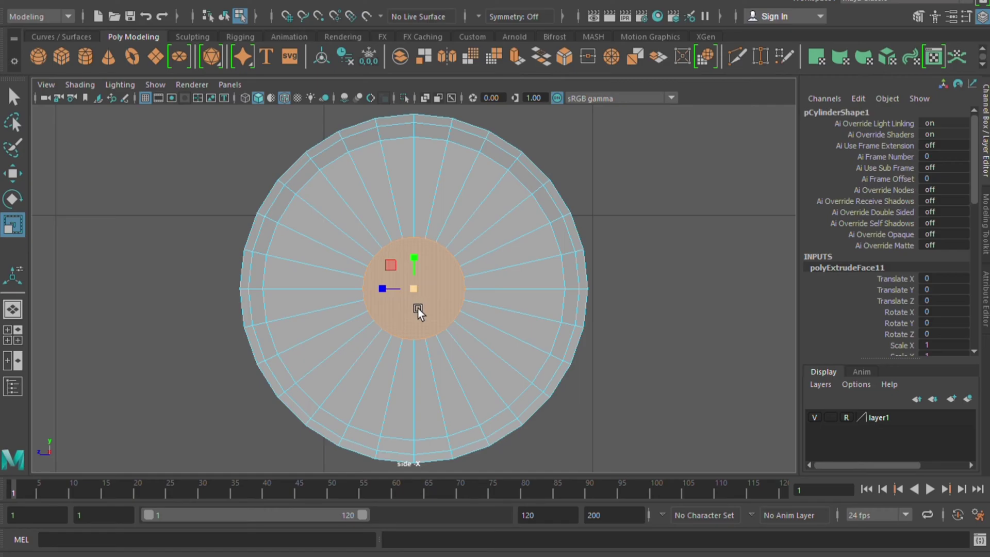
{"action": "key", "text": "w"}
{"action": "mouse_move", "coordinate": [431, 328]}
{"action": "left_mouse_down"}
{"action": "mouse_move", "coordinate": [399, 393]}
{"action": "mouse_move", "coordinate": [438, 382]}
{"action": "left_mouse_up"}
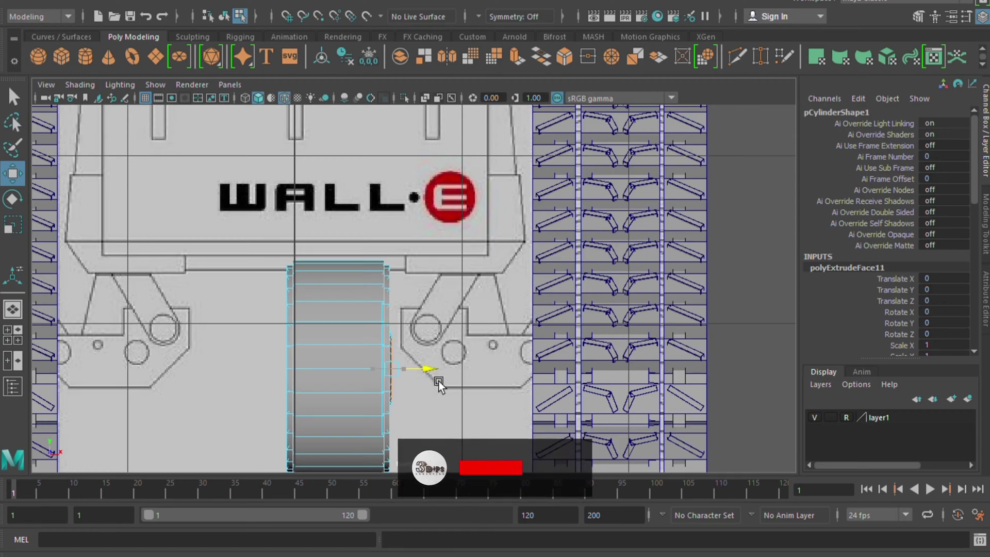
{"action": "left_click_drag", "start_coordinate": [490, 349], "coordinate": [411, 365]}
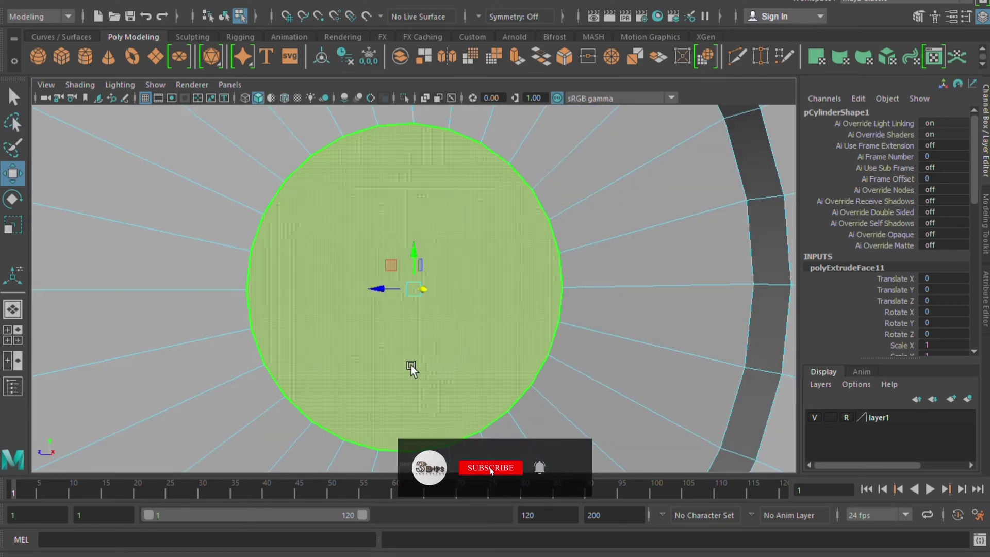
{"action": "right_click_drag", "start_coordinate": [440, 347], "coordinate": [148, 416], "text": "alt"}
{"action": "mouse_move", "coordinate": [148, 415]}
{"action": "left_mouse_down", "text": "alt"}
{"action": "mouse_move", "coordinate": [368, 405]}
{"action": "mouse_move", "coordinate": [432, 382]}
{"action": "mouse_move", "coordinate": [232, 382]}
{"action": "mouse_move", "coordinate": [348, 376]}
{"action": "mouse_move", "coordinate": [290, 378]}
{"action": "mouse_move", "coordinate": [289, 400]}
{"action": "mouse_move", "coordinate": [427, 289]}
{"action": "left_mouse_up", "text": "alt"}
{"action": "left_click", "coordinate": [428, 288]}
Step: Select the wheel's large inner cap face and switch to the side view
{"action": "mouse_move", "coordinate": [343, 387]}
{"action": "left_mouse_down", "text": "alt"}
{"action": "mouse_move", "coordinate": [480, 389]}
{"action": "mouse_move", "coordinate": [299, 406]}
{"action": "mouse_move", "coordinate": [383, 406]}
{"action": "left_mouse_up", "text": "alt"}
{"action": "left_click", "coordinate": [363, 390], "text": "shift"}
{"action": "scroll", "coordinate": [396, 371], "scroll_direction": "down", "scroll_amount": 3}
{"action": "mouse_move", "coordinate": [411, 339]}
{"action": "left_mouse_down", "text": "alt"}
{"action": "mouse_move", "coordinate": [546, 384]}
{"action": "mouse_move", "coordinate": [638, 373]}
{"action": "mouse_move", "coordinate": [409, 363]}
{"action": "left_mouse_up", "text": "alt"}
{"action": "left_click", "coordinate": [410, 363]}
{"action": "left_click", "coordinate": [239, 113]}
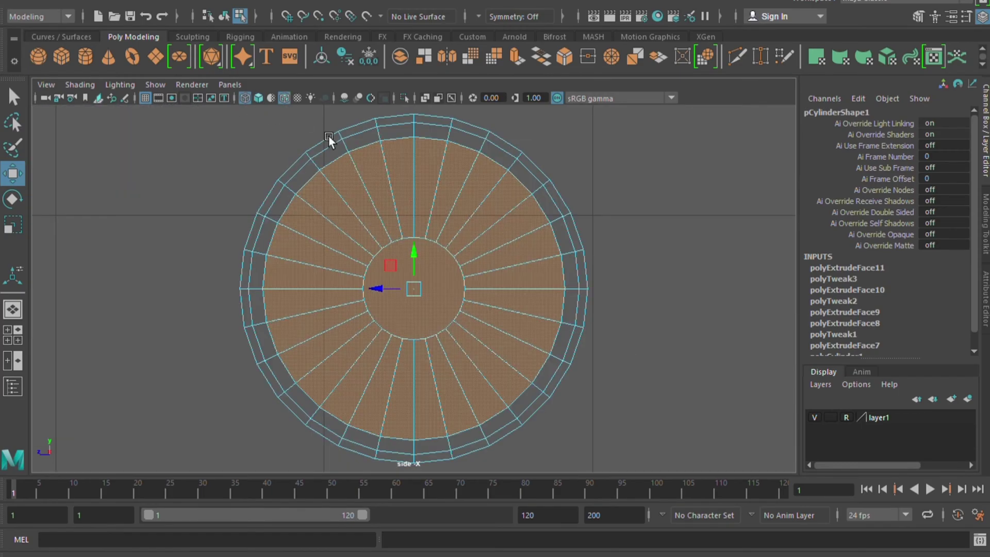
Step: Extrude the inner face, scale it inward, and nudge it in wireframe top view to form the hub
{"action": "key", "text": "r"}
{"action": "key", "text": "ctrl+e"}
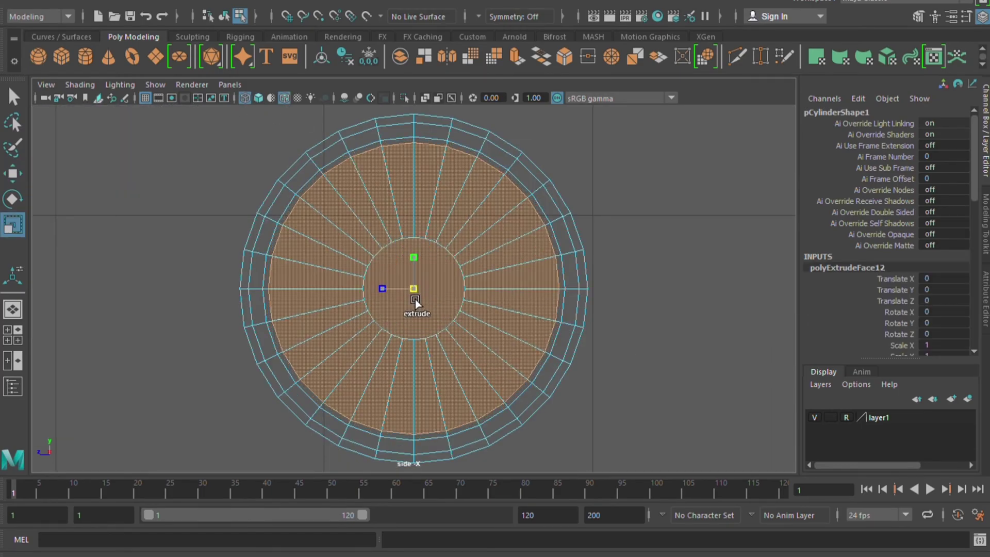
{"action": "middle_click_drag", "start_coordinate": [416, 299], "coordinate": [287, 405]}
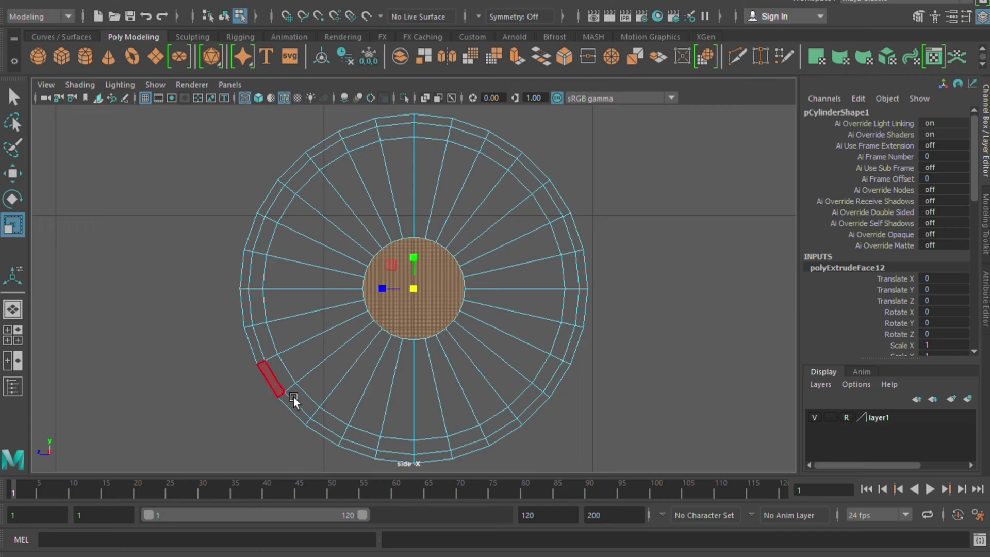
{"action": "key", "text": "5"}
{"action": "left_click_drag", "start_coordinate": [293, 397], "coordinate": [299, 128]}
{"action": "left_click", "coordinate": [245, 98]}
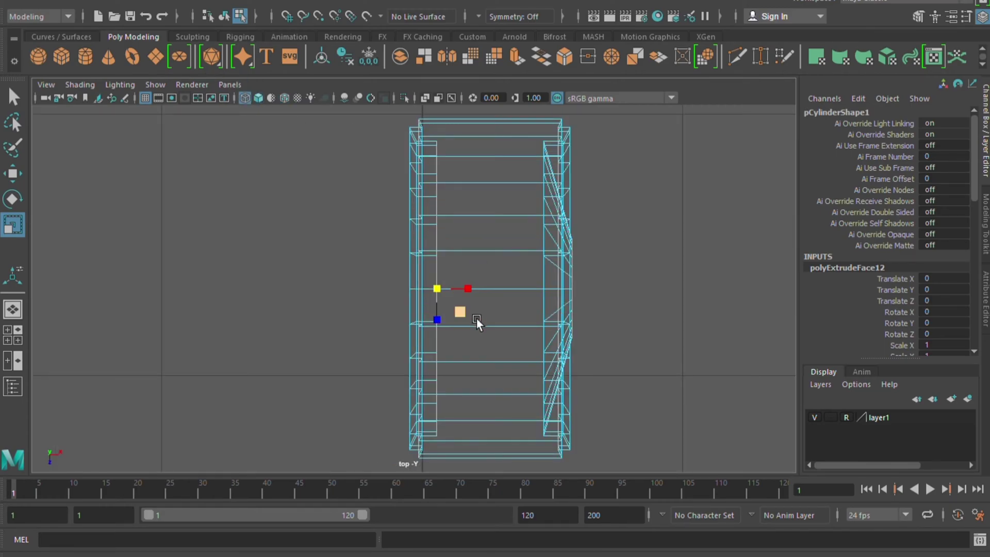
{"action": "key", "text": "w"}
{"action": "left_click_drag", "start_coordinate": [484, 291], "coordinate": [454, 316]}
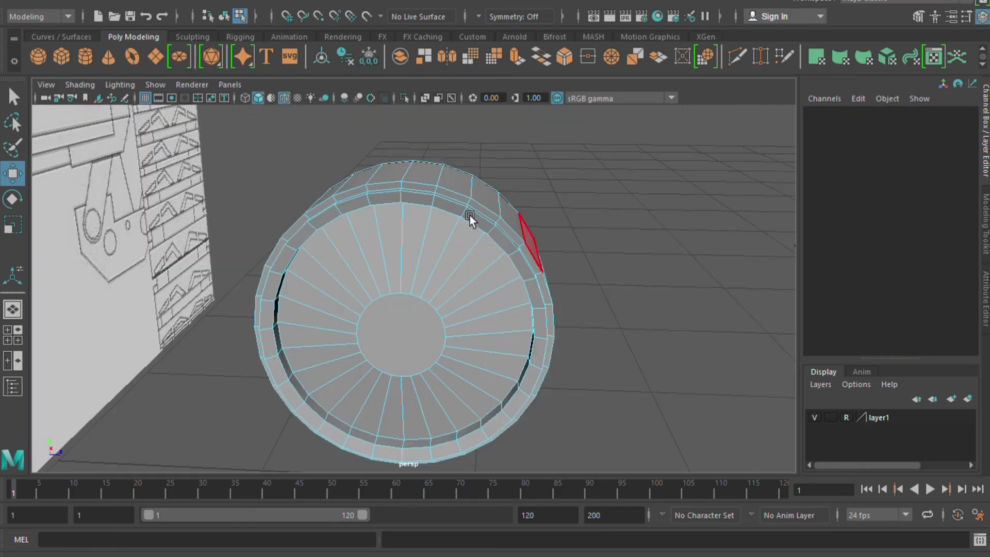
Step: Select two adjacent rim faces, extrude them, and scale the new faces inward
{"action": "left_click", "coordinate": [440, 325]}
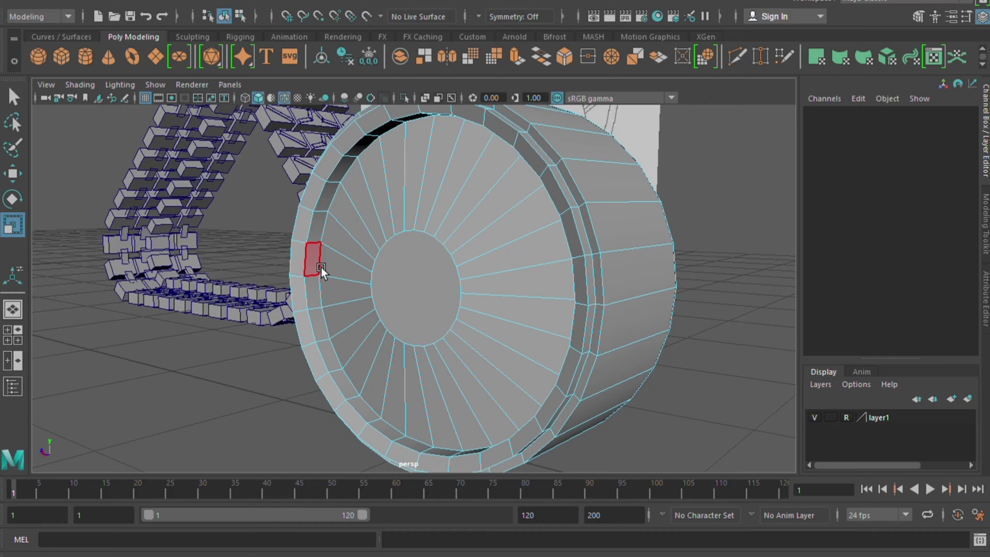
{"action": "left_click", "coordinate": [321, 268]}
{"action": "left_click", "coordinate": [327, 296], "text": "shift"}
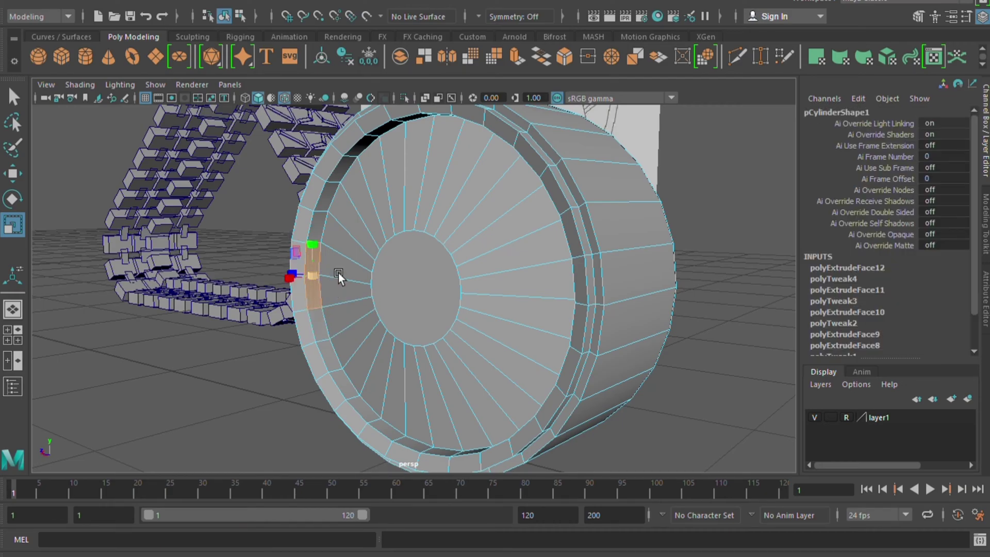
{"action": "key", "text": "f"}
{"action": "left_click_drag", "start_coordinate": [374, 371], "coordinate": [392, 340], "text": "alt"}
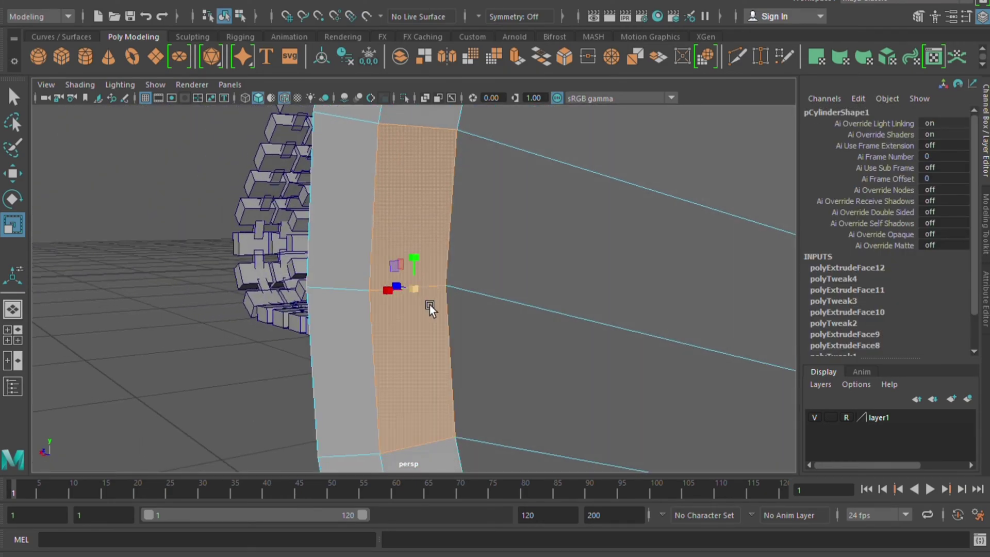
{"action": "key", "text": "ctrl+e"}
{"action": "mouse_move", "coordinate": [424, 295]}
{"action": "left_mouse_down"}
{"action": "mouse_move", "coordinate": [381, 328]}
{"action": "mouse_move", "coordinate": [409, 324]}
{"action": "left_mouse_up"}
Step: Extrude the rim faces again with Thickness 0.5 to raise the first tooth block
{"action": "key", "text": "w"}
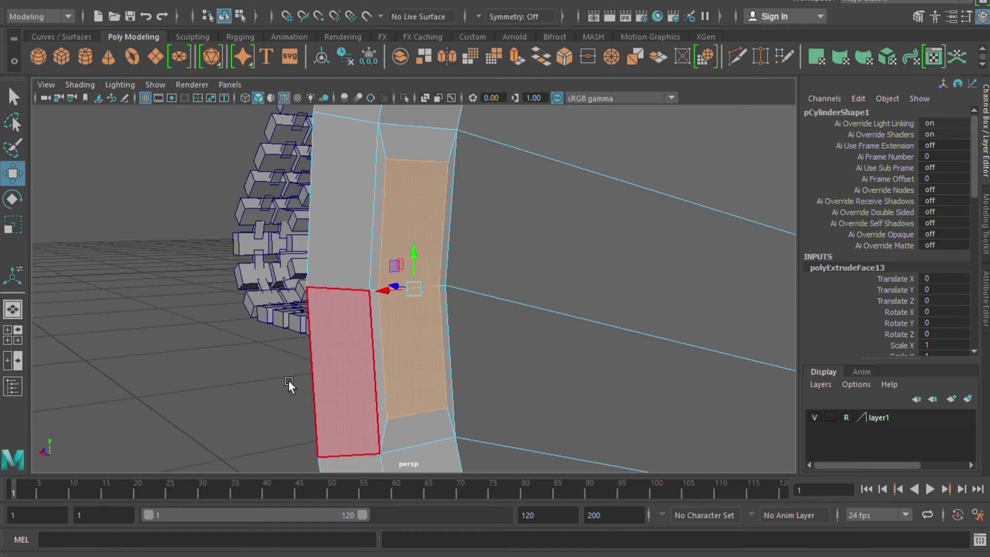
{"action": "mouse_move", "coordinate": [201, 377]}
{"action": "left_mouse_down", "text": "alt"}
{"action": "mouse_move", "coordinate": [287, 398]}
{"action": "mouse_move", "coordinate": [250, 397]}
{"action": "left_mouse_up", "text": "alt"}
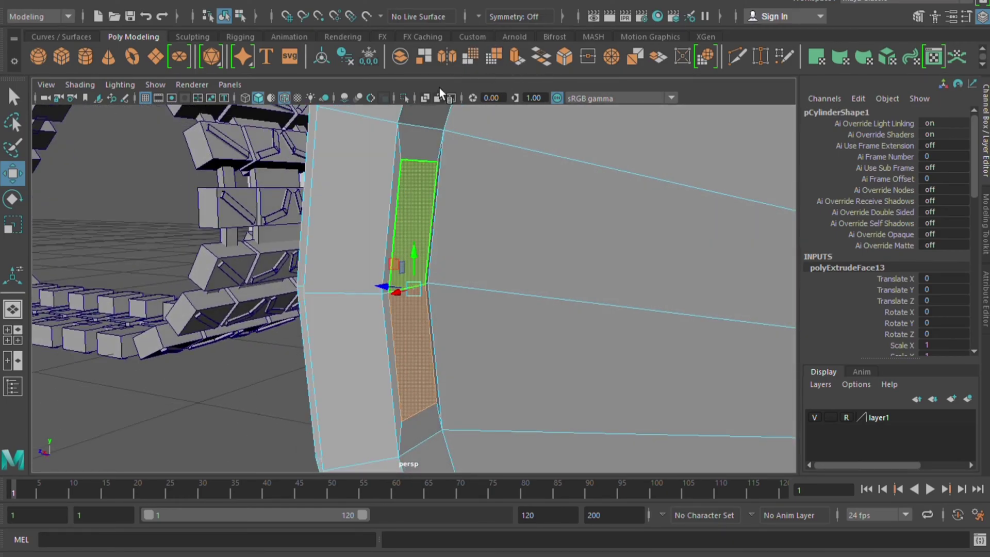
{"action": "left_click", "coordinate": [519, 66]}
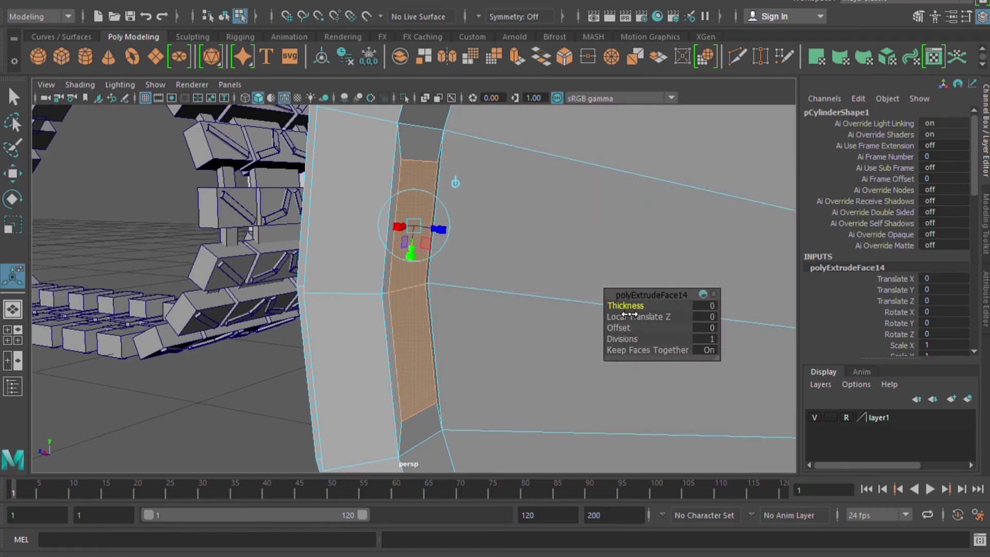
{"action": "left_click_drag", "start_coordinate": [626, 310], "coordinate": [640, 311]}
{"action": "mouse_move", "coordinate": [292, 349]}
{"action": "left_mouse_down", "text": "alt"}
{"action": "mouse_move", "coordinate": [351, 382]}
{"action": "mouse_move", "coordinate": [342, 411]}
{"action": "mouse_move", "coordinate": [353, 408]}
{"action": "left_mouse_up", "text": "alt"}
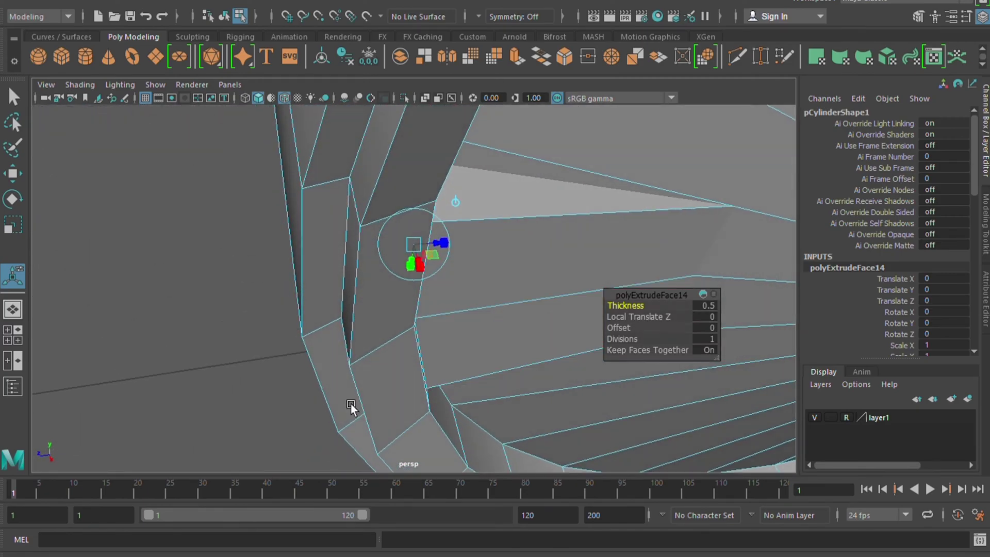
{"action": "left_click", "coordinate": [306, 306]}
{"action": "mouse_move", "coordinate": [125, 252]}
{"action": "left_mouse_down", "text": "alt"}
{"action": "mouse_move", "coordinate": [210, 175]}
{"action": "mouse_move", "coordinate": [406, 338]}
{"action": "mouse_move", "coordinate": [359, 278]}
{"action": "mouse_move", "coordinate": [261, 275]}
{"action": "mouse_move", "coordinate": [265, 300]}
{"action": "mouse_move", "coordinate": [307, 304]}
{"action": "mouse_move", "coordinate": [255, 289]}
{"action": "mouse_move", "coordinate": [259, 305]}
{"action": "mouse_move", "coordinate": [503, 307]}
{"action": "left_mouse_up", "text": "alt"}
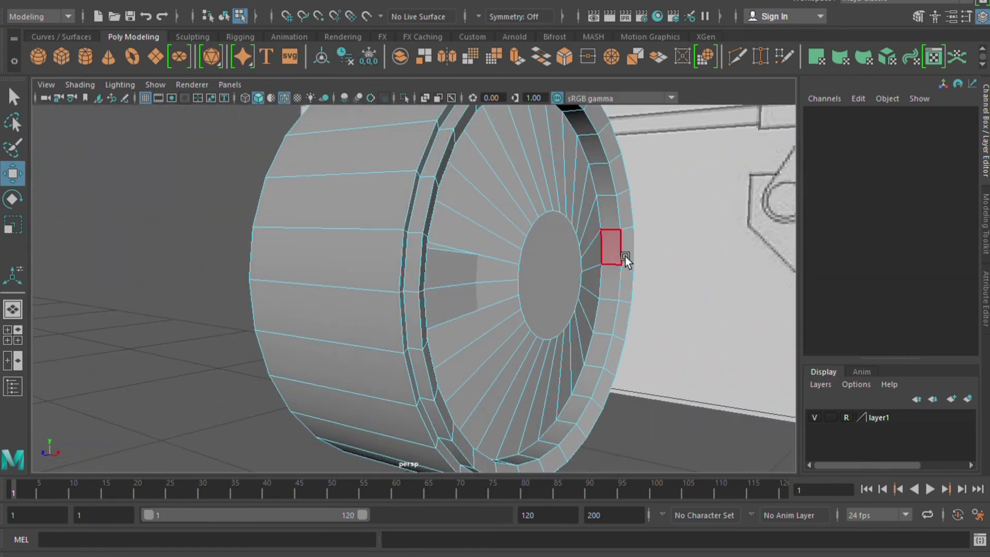
Step: Select the right-side outer rim face and the adjacent face just below it
{"action": "left_click_drag", "start_coordinate": [632, 325], "coordinate": [595, 325], "text": "alt"}
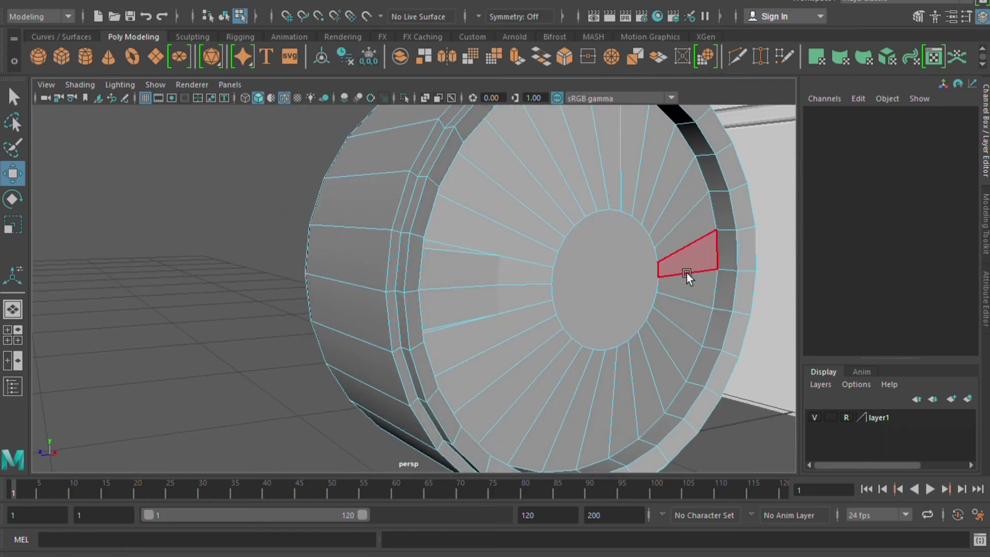
{"action": "left_click", "coordinate": [738, 254]}
{"action": "mouse_move", "coordinate": [734, 284]}
{"action": "left_mouse_down", "text": "alt"}
{"action": "mouse_move", "coordinate": [616, 313]}
{"action": "mouse_move", "coordinate": [332, 306]}
{"action": "left_mouse_up", "text": "alt"}
{"action": "scroll", "coordinate": [332, 307], "scroll_direction": "down", "scroll_amount": 5}
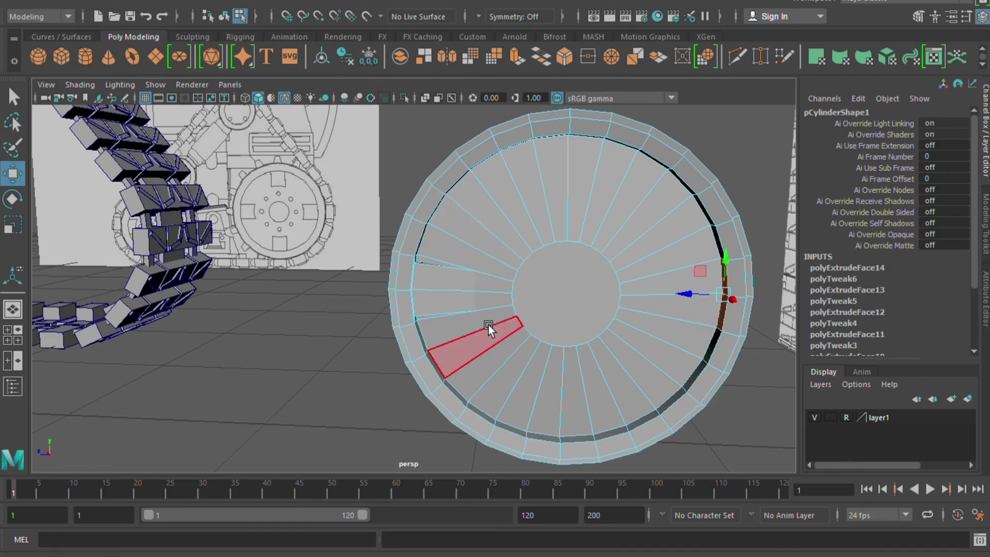
{"action": "left_click_drag", "start_coordinate": [411, 249], "coordinate": [434, 275], "text": "alt"}
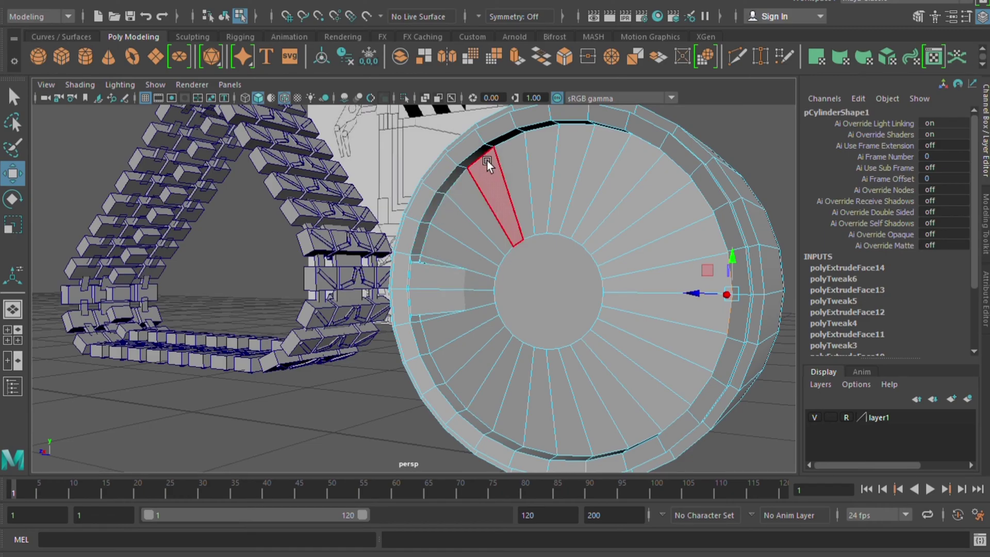
{"action": "mouse_move", "coordinate": [578, 229]}
{"action": "left_mouse_down", "text": "alt"}
{"action": "mouse_move", "coordinate": [630, 230]}
{"action": "mouse_move", "coordinate": [579, 166]}
{"action": "left_mouse_up", "text": "alt"}
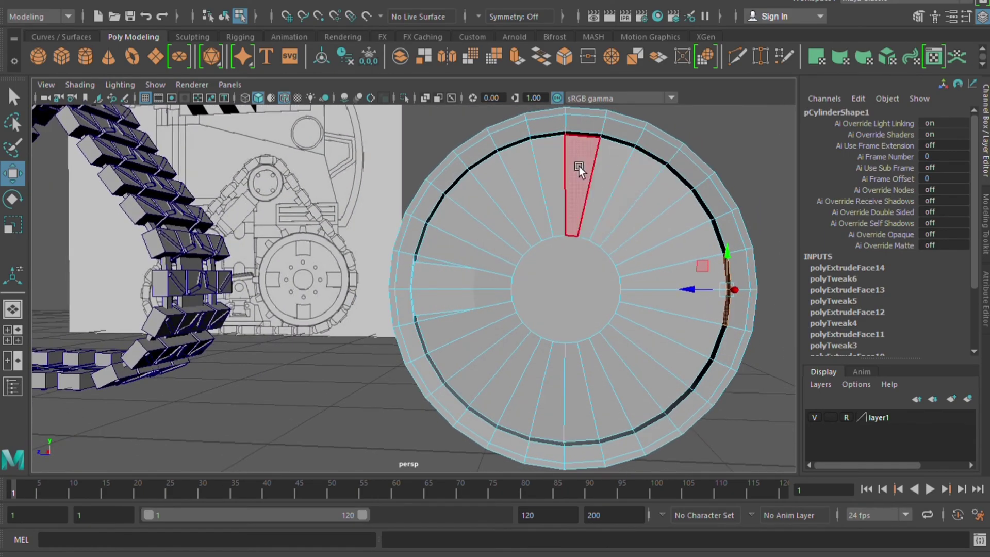
{"action": "left_click", "coordinate": [568, 138]}
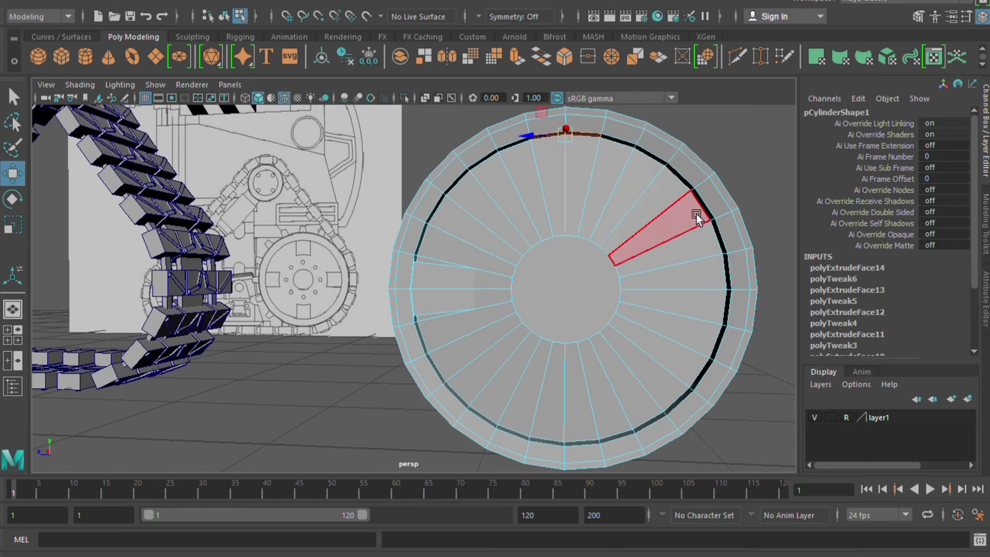
{"action": "left_click", "coordinate": [740, 276]}
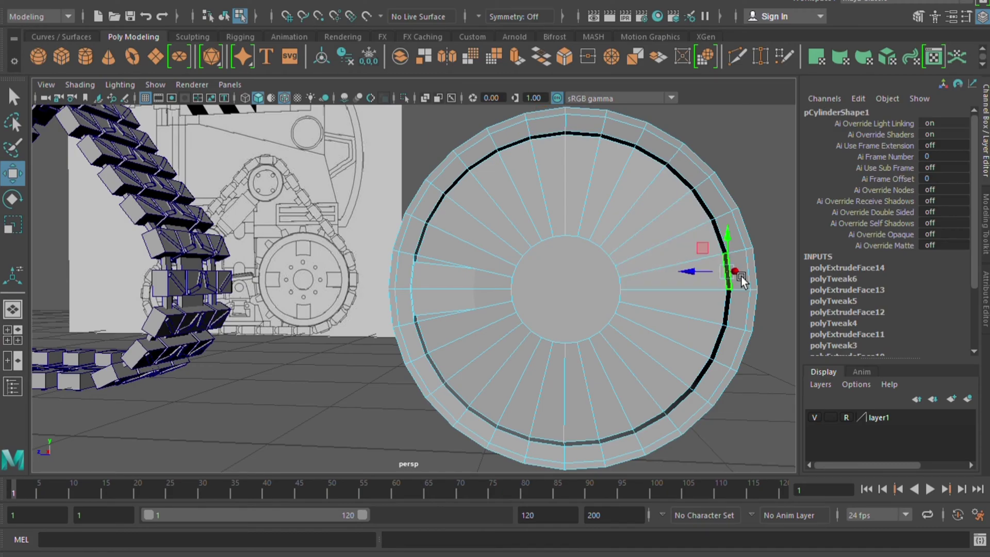
{"action": "left_click", "coordinate": [738, 309], "text": "shift"}
Step: Extrude the selected right-side rim faces and scale them inward to inset them
{"action": "left_click_drag", "start_coordinate": [600, 354], "coordinate": [666, 369], "text": "alt"}
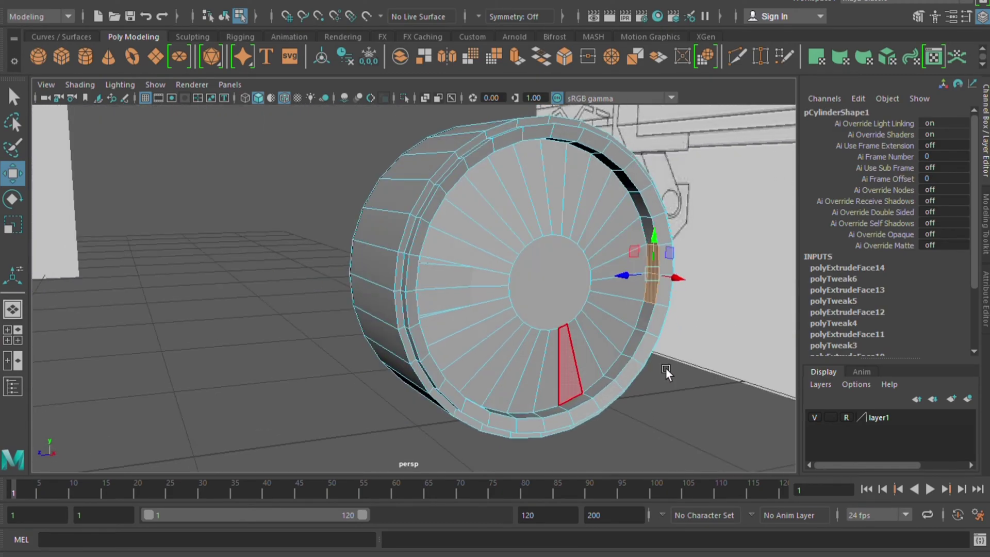
{"action": "key", "text": "f"}
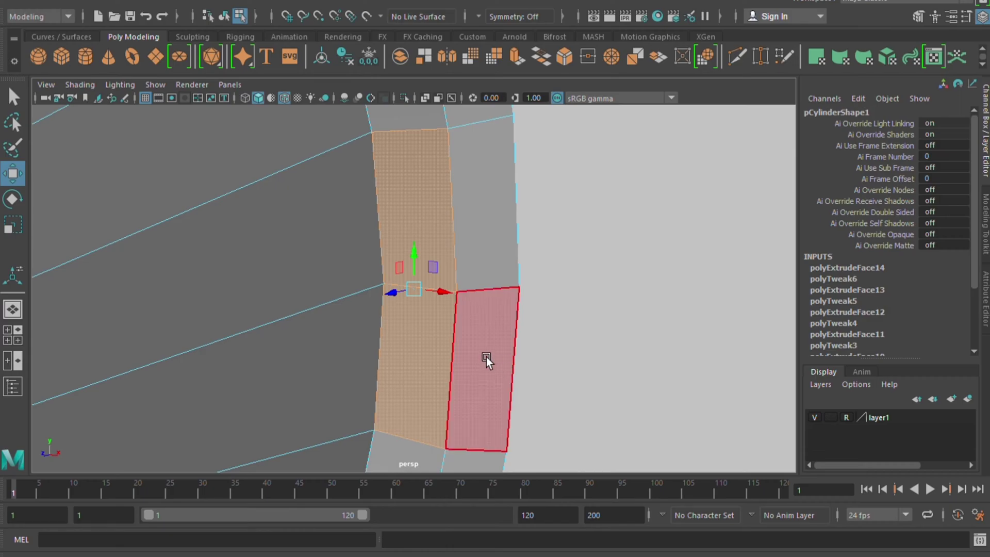
{"action": "key", "text": "ctrl+e"}
{"action": "middle_click_drag", "start_coordinate": [409, 317], "coordinate": [401, 327]}
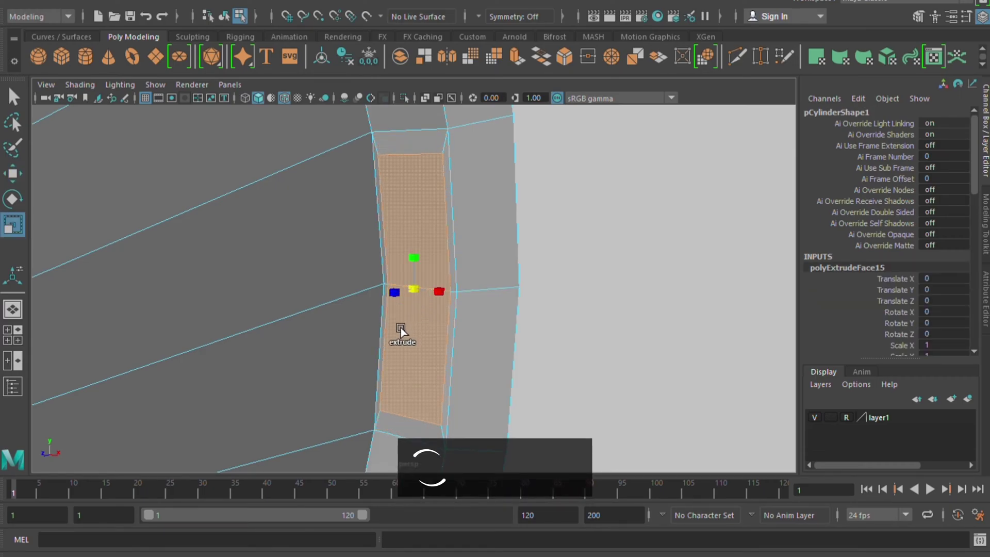
{"action": "scroll", "coordinate": [423, 399], "scroll_direction": "down", "scroll_amount": 5}
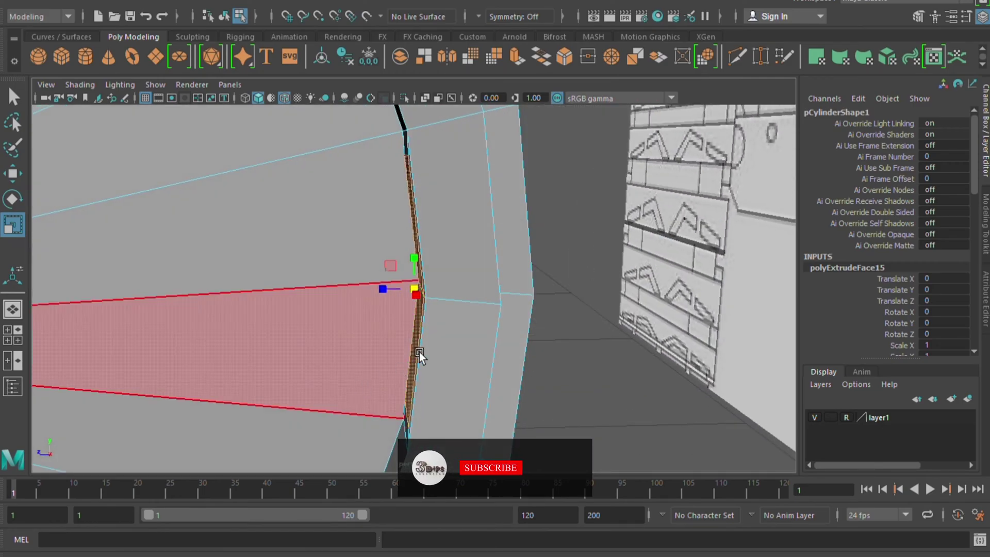
{"action": "mouse_move", "coordinate": [419, 351]}
{"action": "left_mouse_down", "text": "alt"}
{"action": "mouse_move", "coordinate": [439, 397]}
{"action": "mouse_move", "coordinate": [404, 400]}
{"action": "left_mouse_up", "text": "alt"}
{"action": "scroll", "coordinate": [404, 400], "scroll_direction": "up", "scroll_amount": 5}
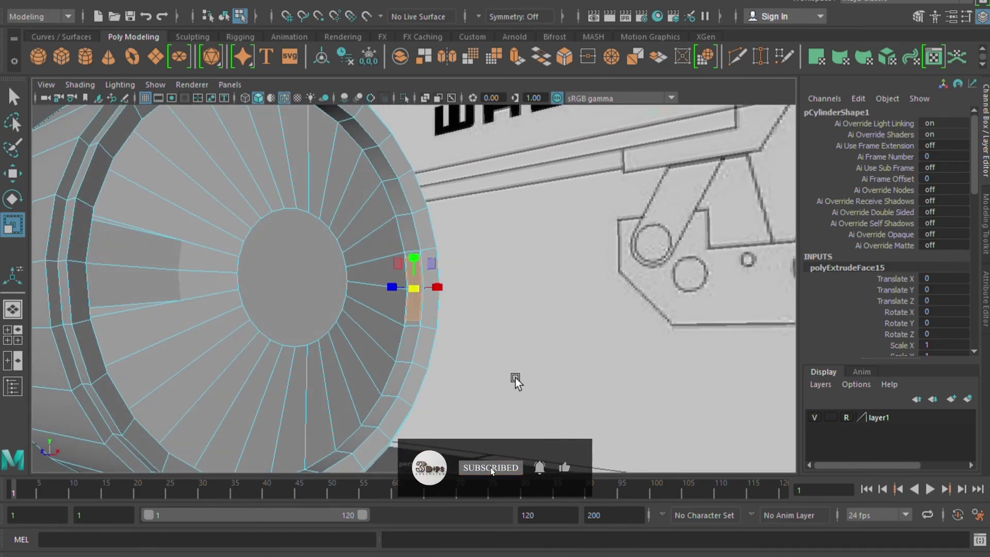
{"action": "scroll", "coordinate": [427, 302], "scroll_direction": "up", "scroll_amount": 3}
{"action": "scroll", "coordinate": [428, 299], "scroll_direction": "up", "scroll_amount": 3}
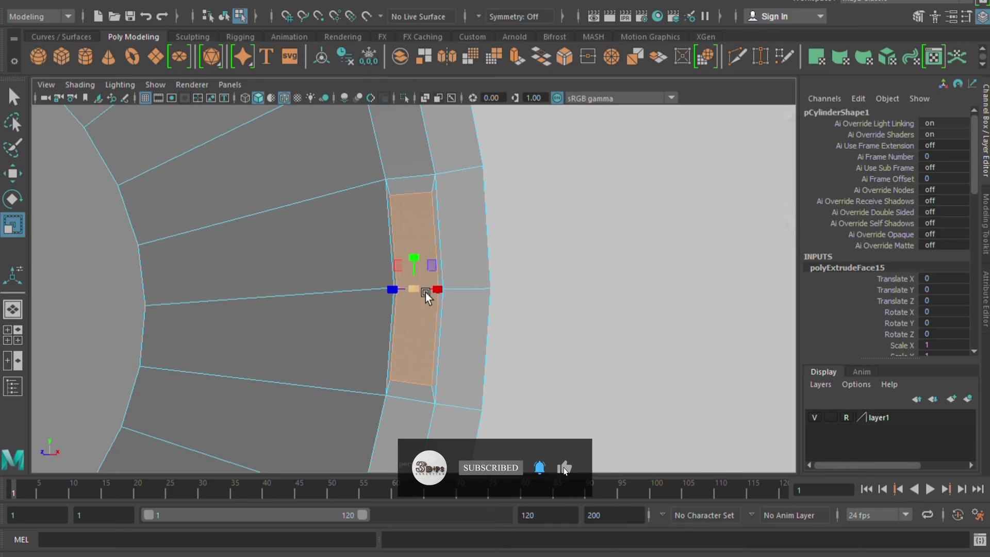
{"action": "key", "text": "w"}
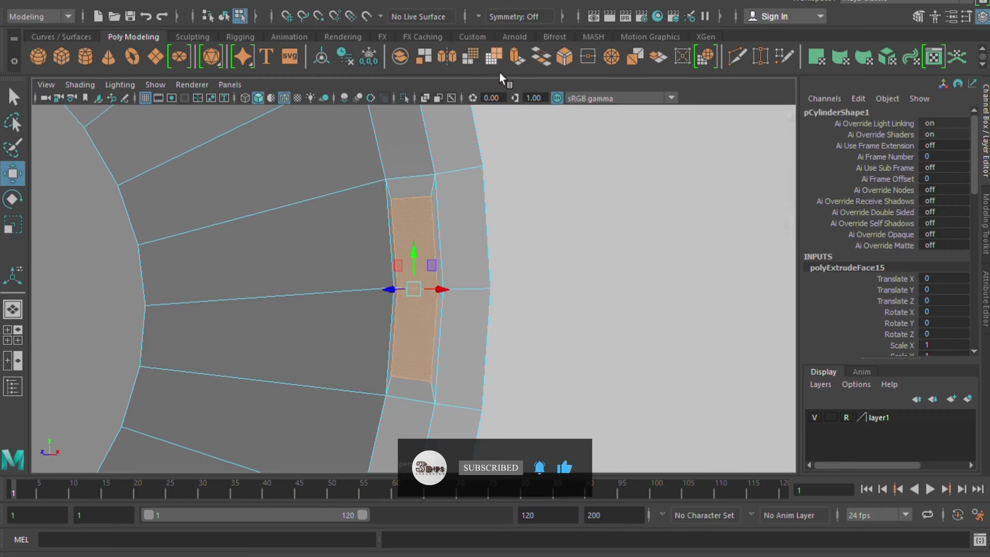
Step: Extrude the inset faces again, adjusting Thickness from 0.3 to 0.5 to raise the tooth
{"action": "left_click", "coordinate": [517, 58]}
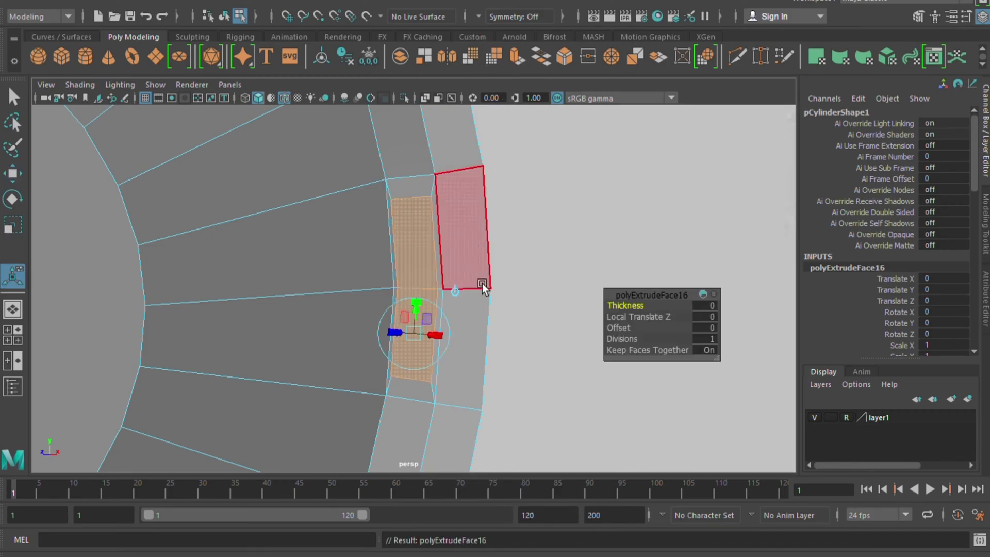
{"action": "type", "text": "0.3"}
{"action": "key", "text": "Return"}
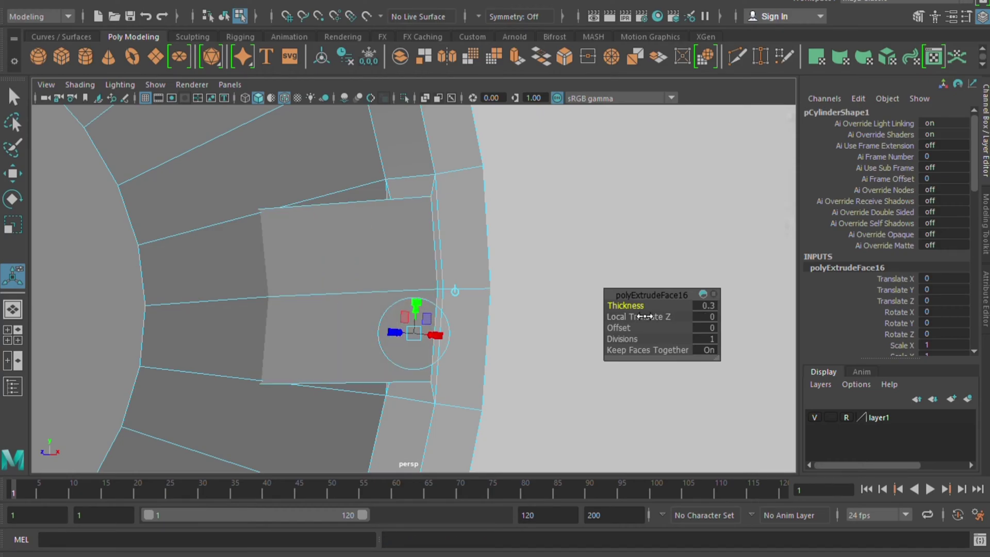
{"action": "left_click_drag", "start_coordinate": [648, 318], "coordinate": [644, 317]}
{"action": "left_click_drag", "start_coordinate": [648, 316], "coordinate": [644, 317]}
{"action": "scroll", "coordinate": [423, 292], "scroll_direction": "down", "scroll_amount": 5}
{"action": "mouse_move", "coordinate": [423, 292]}
{"action": "left_mouse_down", "text": "alt"}
{"action": "mouse_move", "coordinate": [454, 365]}
{"action": "mouse_move", "coordinate": [411, 403]}
{"action": "mouse_move", "coordinate": [380, 381]}
{"action": "mouse_move", "coordinate": [377, 433]}
{"action": "mouse_move", "coordinate": [378, 402]}
{"action": "left_mouse_up", "text": "alt"}
Step: Select two top rim faces, extrude them and inset the new faces inward
{"action": "left_click", "coordinate": [437, 375]}
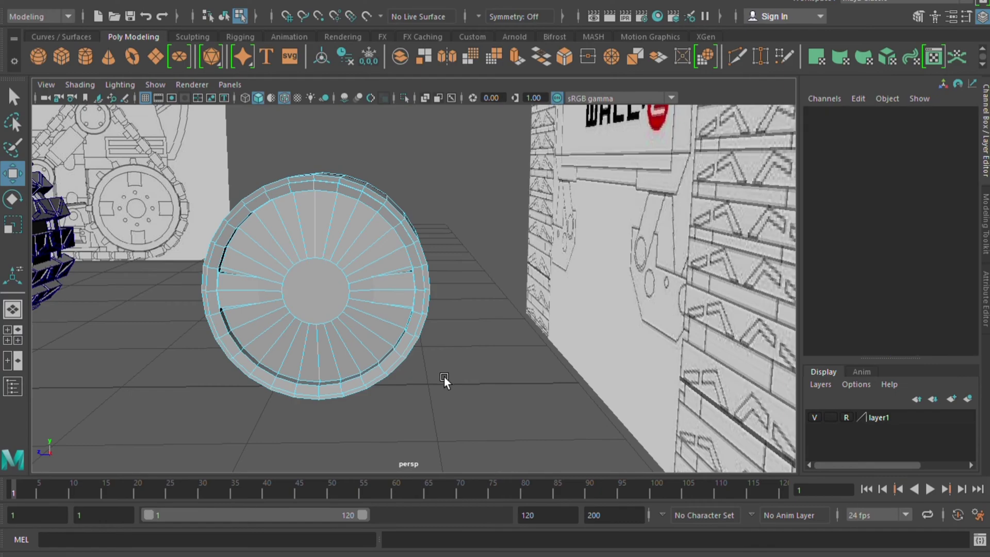
{"action": "mouse_move", "coordinate": [444, 377]}
{"action": "left_mouse_down", "text": "alt"}
{"action": "mouse_move", "coordinate": [436, 348]}
{"action": "mouse_move", "coordinate": [444, 386]}
{"action": "mouse_move", "coordinate": [350, 228]}
{"action": "left_mouse_up", "text": "alt"}
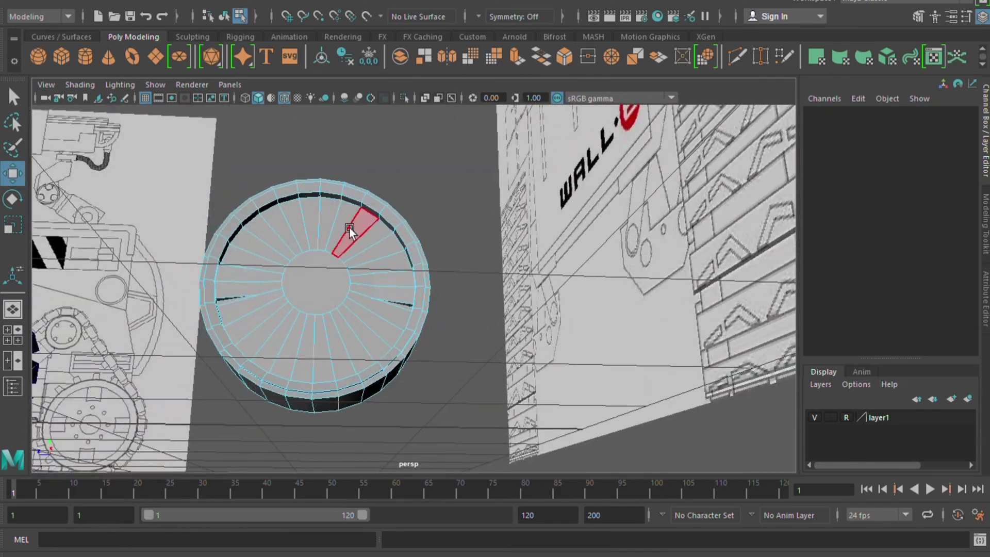
{"action": "left_click", "coordinate": [350, 201]}
{"action": "left_click", "coordinate": [321, 197], "text": "shift"}
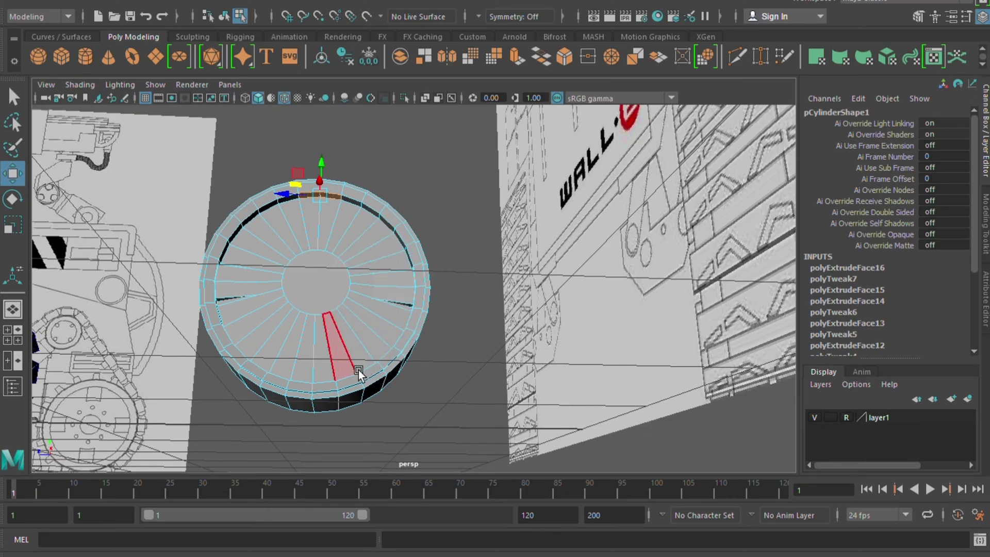
{"action": "key", "text": "f"}
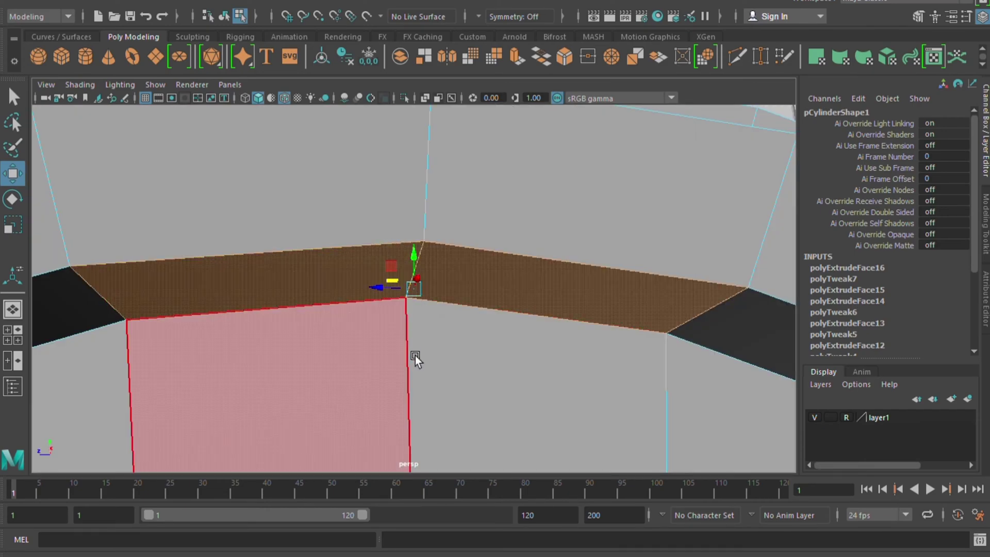
{"action": "key", "text": "r"}
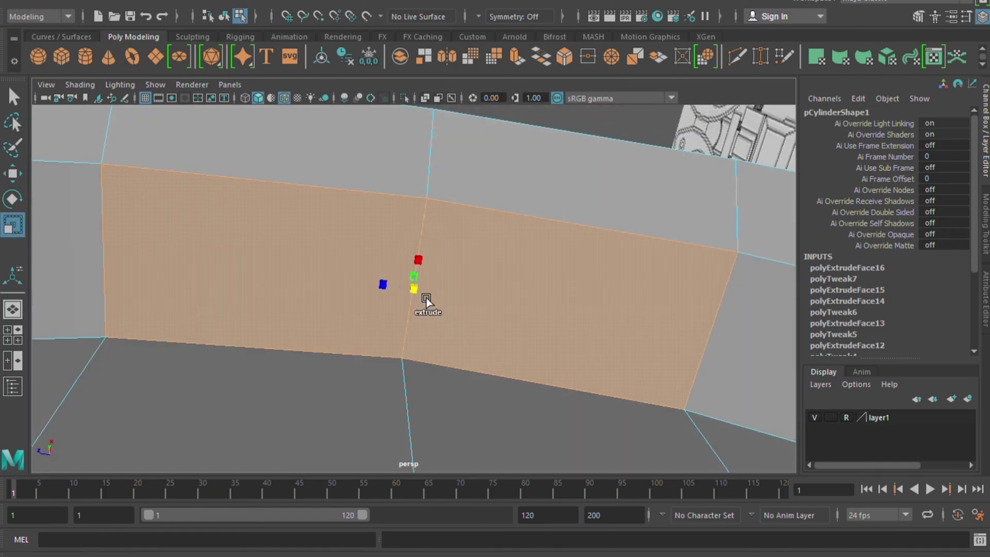
{"action": "right_click_drag", "start_coordinate": [427, 298], "coordinate": [385, 302], "text": "shift"}
{"action": "middle_click_drag", "start_coordinate": [379, 308], "coordinate": [373, 309]}
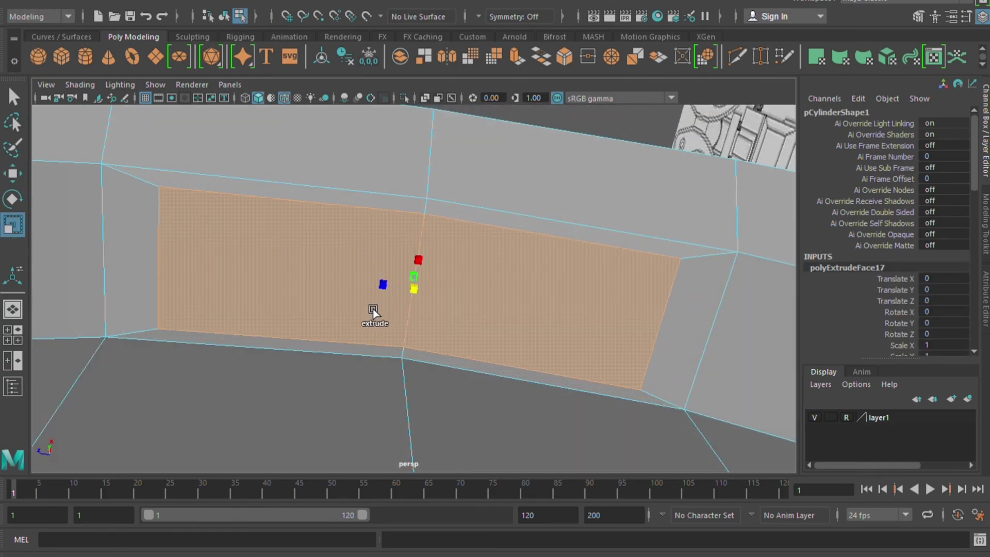
Step: Extrude the inset top faces outward at Thickness 0.5 to form a tooth
{"action": "left_click", "coordinate": [522, 67]}
{"action": "middle_click_drag", "start_coordinate": [645, 317], "coordinate": [665, 317]}
{"action": "left_click_drag", "start_coordinate": [655, 317], "coordinate": [567, 196], "text": "alt"}
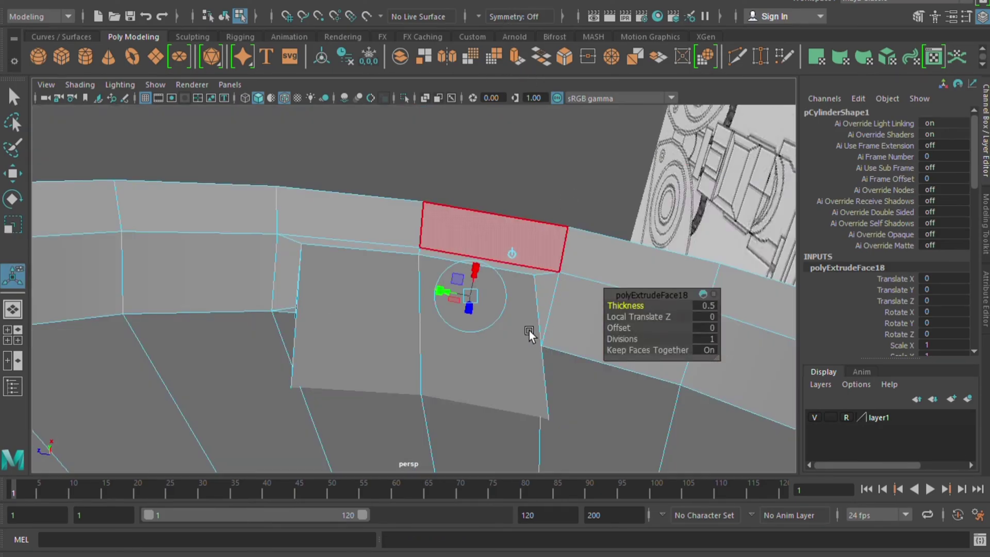
{"action": "mouse_move", "coordinate": [529, 330]}
{"action": "left_mouse_down", "text": "alt"}
{"action": "mouse_move", "coordinate": [499, 425]}
{"action": "mouse_move", "coordinate": [491, 206]}
{"action": "mouse_move", "coordinate": [497, 247]}
{"action": "left_mouse_up", "text": "alt"}
{"action": "scroll", "coordinate": [499, 426], "scroll_direction": "down", "scroll_amount": 5}
{"action": "key", "text": "w"}
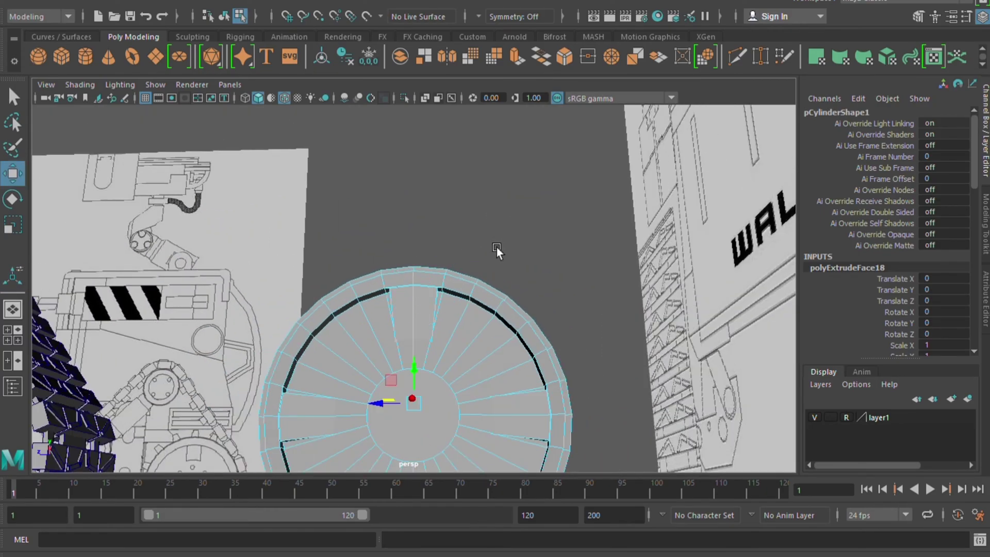
Step: Select three adjacent faces at the bottom of the wheel rim
{"action": "left_click", "coordinate": [509, 211]}
{"action": "mouse_move", "coordinate": [509, 210]}
{"action": "left_mouse_down", "text": "alt"}
{"action": "mouse_move", "coordinate": [490, 369]}
{"action": "mouse_move", "coordinate": [478, 208]}
{"action": "left_mouse_up", "text": "alt"}
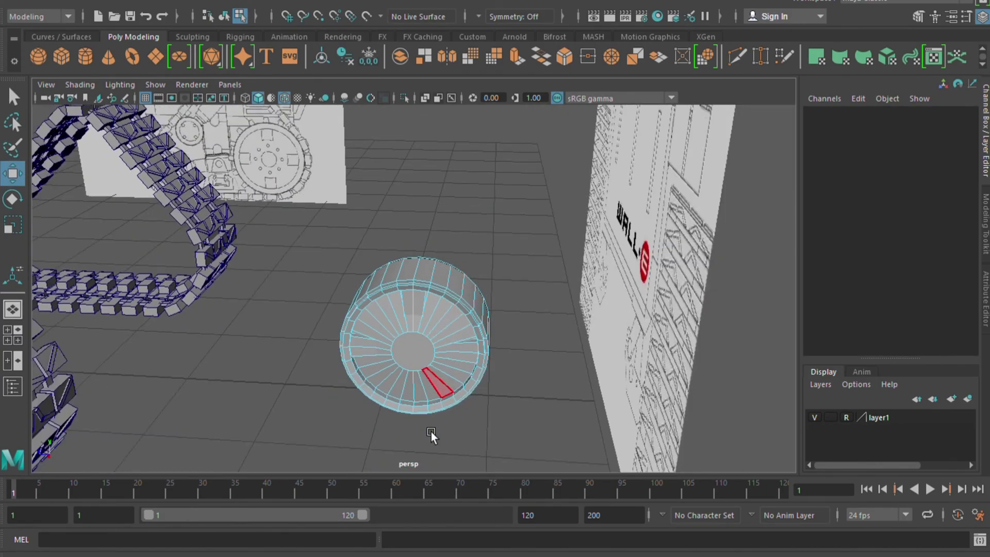
{"action": "scroll", "coordinate": [429, 459], "scroll_direction": "up", "scroll_amount": 3}
{"action": "mouse_move", "coordinate": [513, 430]}
{"action": "left_mouse_down", "text": "alt"}
{"action": "mouse_move", "coordinate": [518, 382]}
{"action": "mouse_move", "coordinate": [513, 443]}
{"action": "left_mouse_up", "text": "alt"}
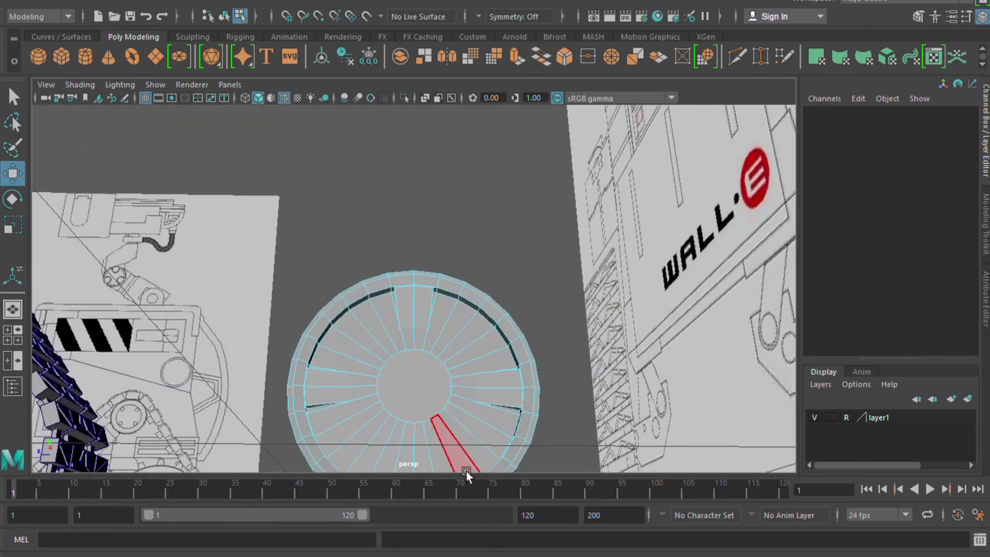
{"action": "left_click", "coordinate": [439, 466]}
{"action": "mouse_move", "coordinate": [443, 419]}
{"action": "left_mouse_down", "text": "alt"}
{"action": "mouse_move", "coordinate": [467, 441]}
{"action": "mouse_move", "coordinate": [462, 503]}
{"action": "mouse_move", "coordinate": [427, 422]}
{"action": "mouse_move", "coordinate": [436, 470]}
{"action": "left_mouse_up", "text": "alt"}
{"action": "scroll", "coordinate": [437, 470], "scroll_direction": "up", "scroll_amount": 5}
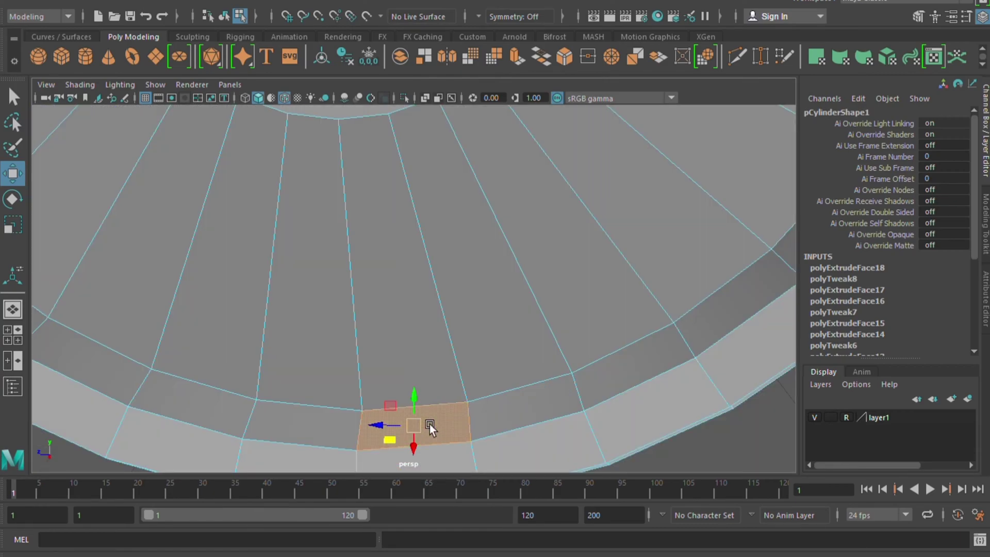
{"action": "left_click", "coordinate": [300, 428], "text": "shift"}
{"action": "key", "text": "f"}
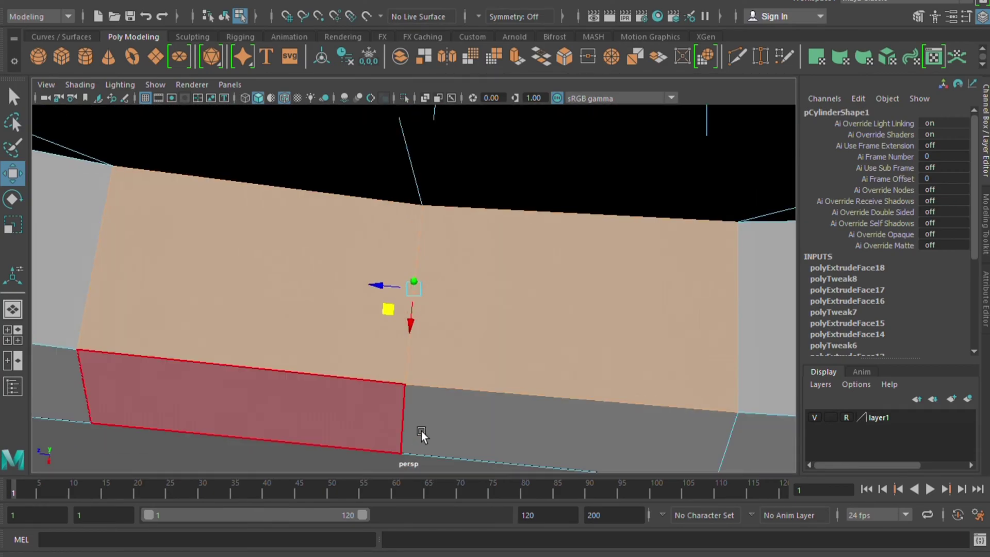
{"action": "key", "text": "r"}
{"action": "left_click_drag", "start_coordinate": [478, 326], "coordinate": [450, 293], "text": "alt"}
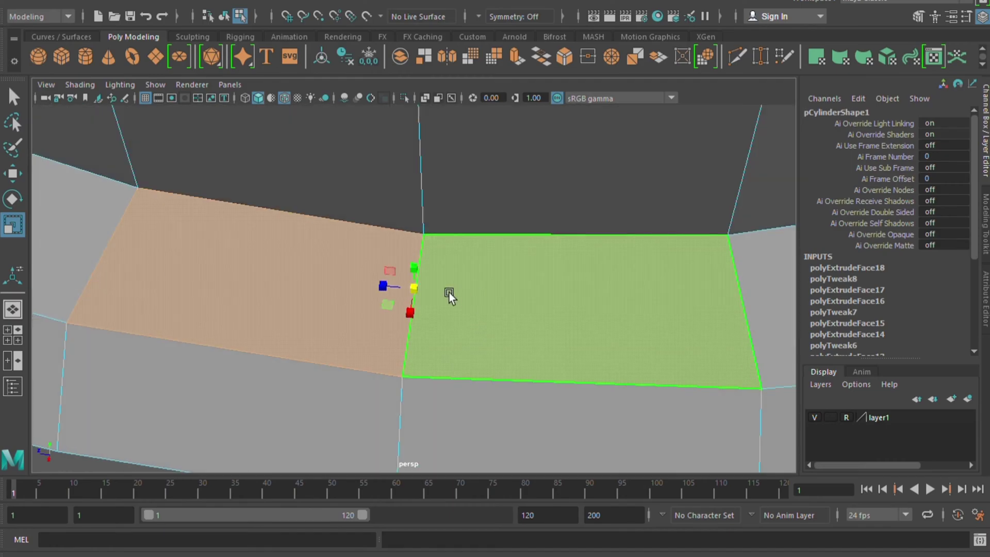
{"action": "left_click", "coordinate": [426, 293], "text": "shift"}
Step: Extrude and inset the bottom faces, then extrude them outward at Thickness 1.3
{"action": "key", "text": "ctrl+e"}
{"action": "mouse_move", "coordinate": [426, 292]}
{"action": "middle_mouse_down"}
{"action": "mouse_move", "coordinate": [340, 309]}
{"action": "mouse_move", "coordinate": [362, 307]}
{"action": "middle_mouse_up"}
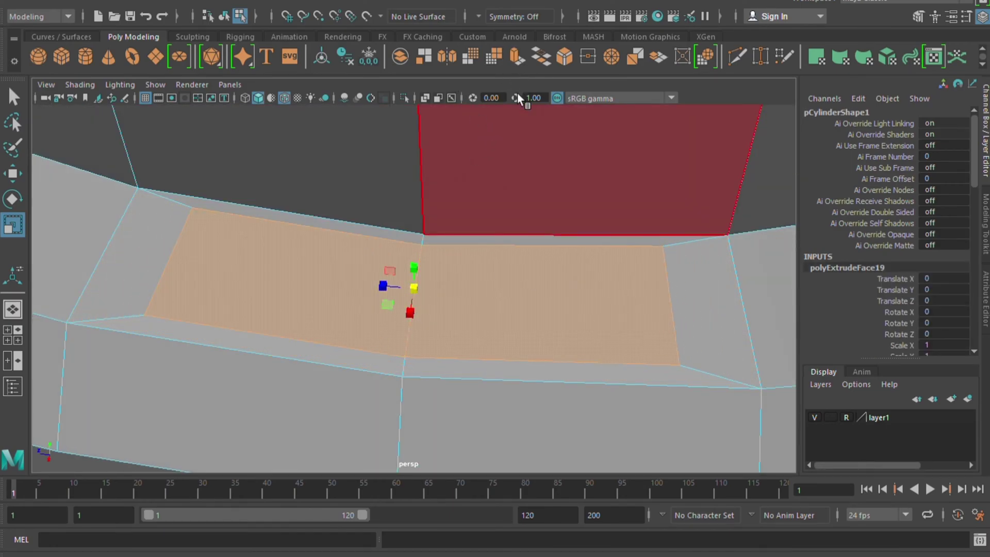
{"action": "key", "text": "ctrl+e"}
{"action": "left_click_drag", "start_coordinate": [640, 310], "coordinate": [655, 316]}
{"action": "key", "text": "w"}
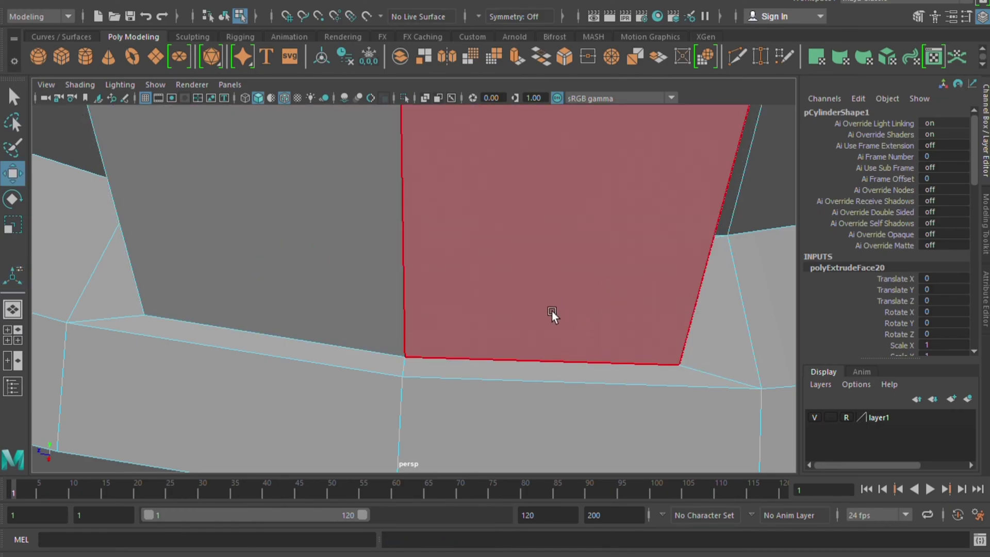
{"action": "scroll", "coordinate": [556, 299], "scroll_direction": "down", "scroll_amount": 3}
{"action": "scroll", "coordinate": [556, 309], "scroll_direction": "down", "scroll_amount": 3}
{"action": "scroll", "coordinate": [530, 428], "scroll_direction": "down", "scroll_amount": 2}
{"action": "mouse_move", "coordinate": [530, 428]}
{"action": "left_mouse_down", "text": "alt"}
{"action": "mouse_move", "coordinate": [536, 364]}
{"action": "mouse_move", "coordinate": [536, 398]}
{"action": "mouse_move", "coordinate": [471, 392]}
{"action": "left_mouse_up", "text": "alt"}
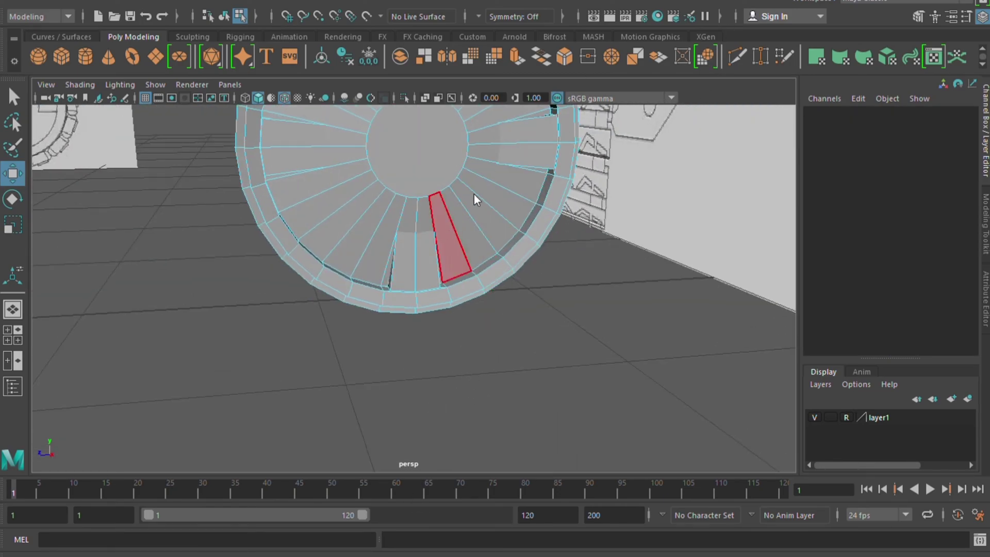
Step: Select and frame the wheel cylinder pCylinder1 from the side, in edge mode
{"action": "key", "text": "F8"}
{"action": "key", "text": "f"}
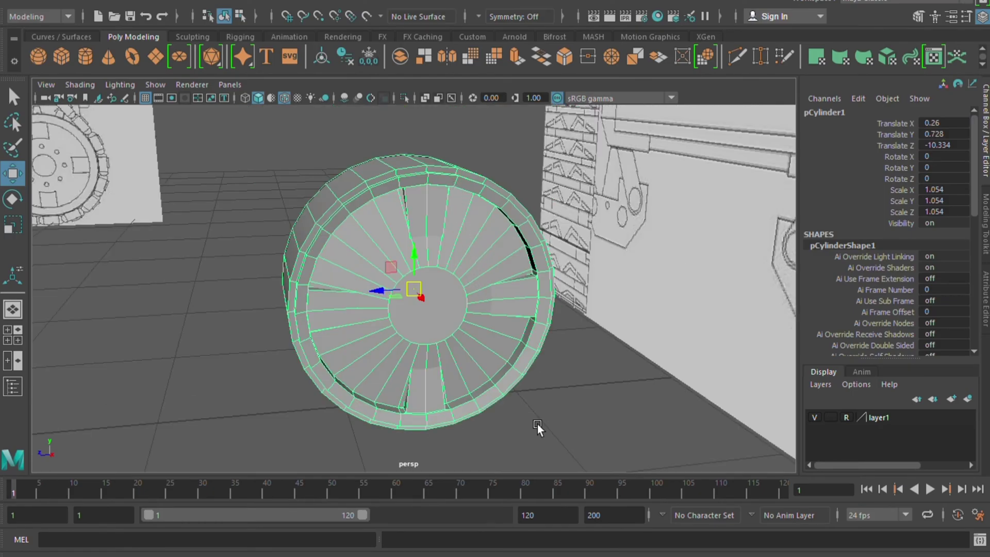
{"action": "mouse_move", "coordinate": [560, 442]}
{"action": "left_mouse_down", "text": "alt"}
{"action": "mouse_move", "coordinate": [520, 389]}
{"action": "mouse_move", "coordinate": [464, 393]}
{"action": "mouse_move", "coordinate": [562, 410]}
{"action": "mouse_move", "coordinate": [549, 437]}
{"action": "mouse_move", "coordinate": [593, 395]}
{"action": "mouse_move", "coordinate": [584, 422]}
{"action": "mouse_move", "coordinate": [557, 423]}
{"action": "mouse_move", "coordinate": [443, 347]}
{"action": "left_mouse_up", "text": "alt"}
{"action": "left_click", "coordinate": [563, 409]}
{"action": "left_click", "coordinate": [443, 347]}
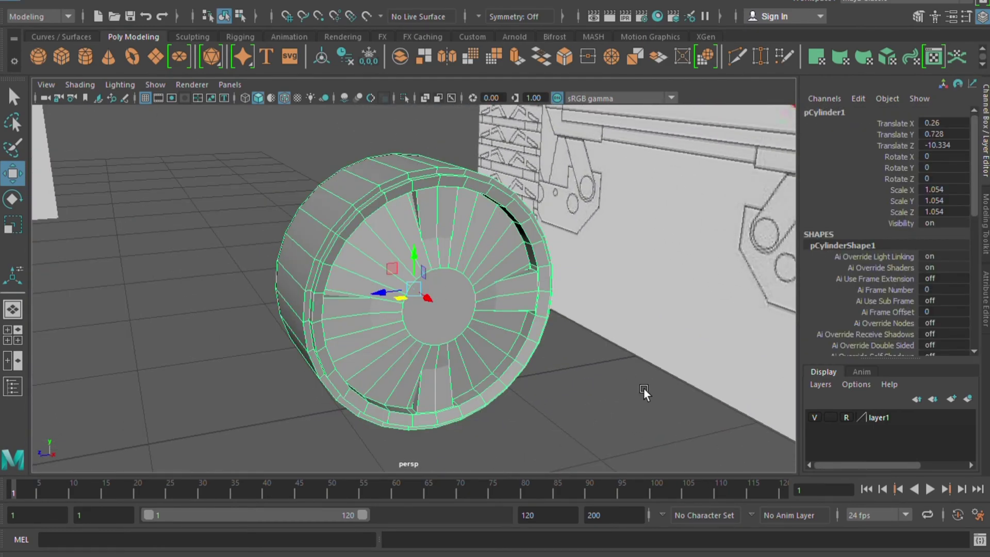
{"action": "mouse_move", "coordinate": [522, 384]}
{"action": "left_mouse_down", "text": "alt"}
{"action": "mouse_move", "coordinate": [472, 409]}
{"action": "mouse_move", "coordinate": [551, 424]}
{"action": "mouse_move", "coordinate": [436, 317]}
{"action": "left_mouse_up", "text": "alt"}
{"action": "left_click_drag", "start_coordinate": [445, 377], "coordinate": [428, 305], "text": "alt"}
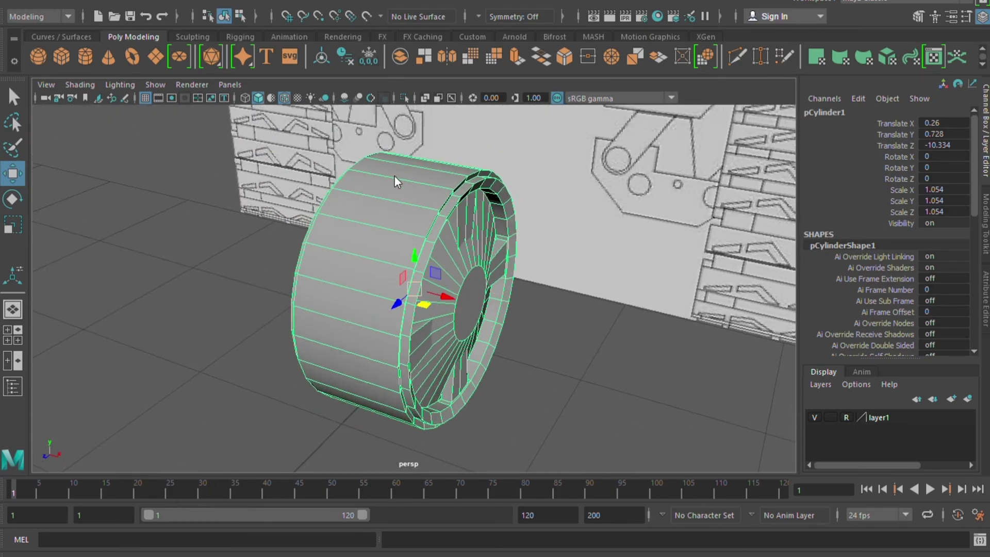
{"action": "key", "text": "F10"}
{"action": "scroll", "coordinate": [410, 317], "scroll_direction": "up", "scroll_amount": 3}
Step: Select the left rim edge loop and scale it inward along the wheel's width
{"action": "left_click", "coordinate": [392, 373]}
{"action": "double_click", "coordinate": [407, 294]}
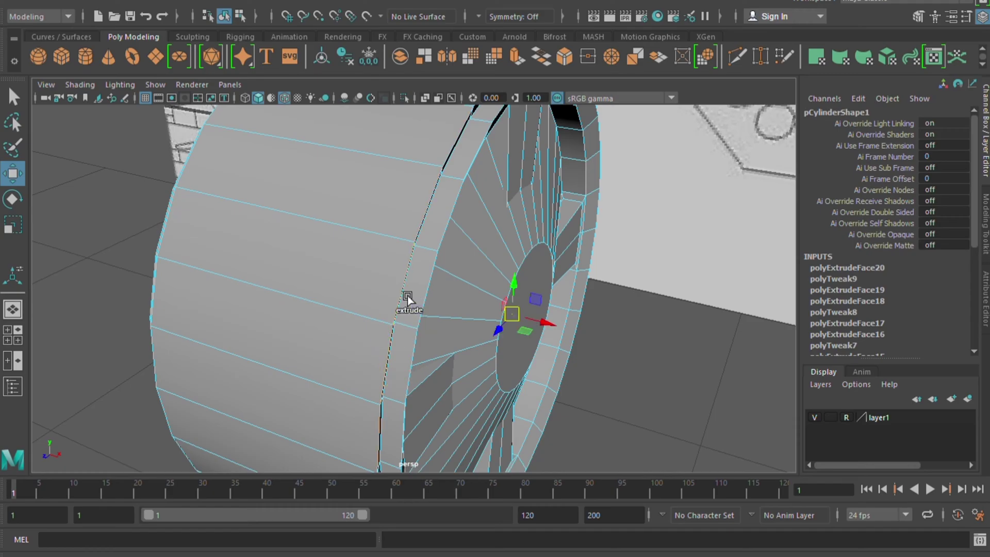
{"action": "left_click_drag", "start_coordinate": [609, 379], "coordinate": [672, 351], "text": "alt"}
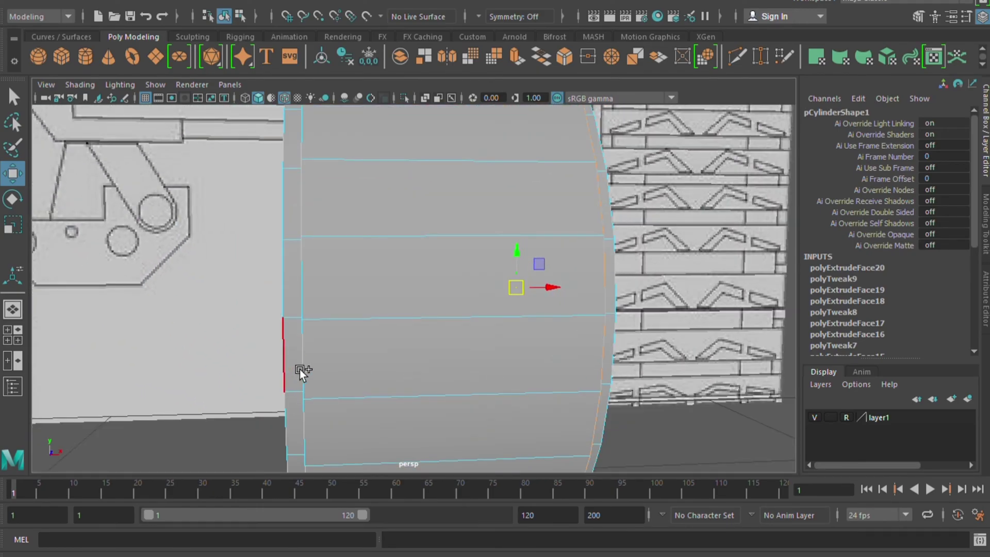
{"action": "double_click", "coordinate": [301, 356]}
{"action": "key", "text": "r"}
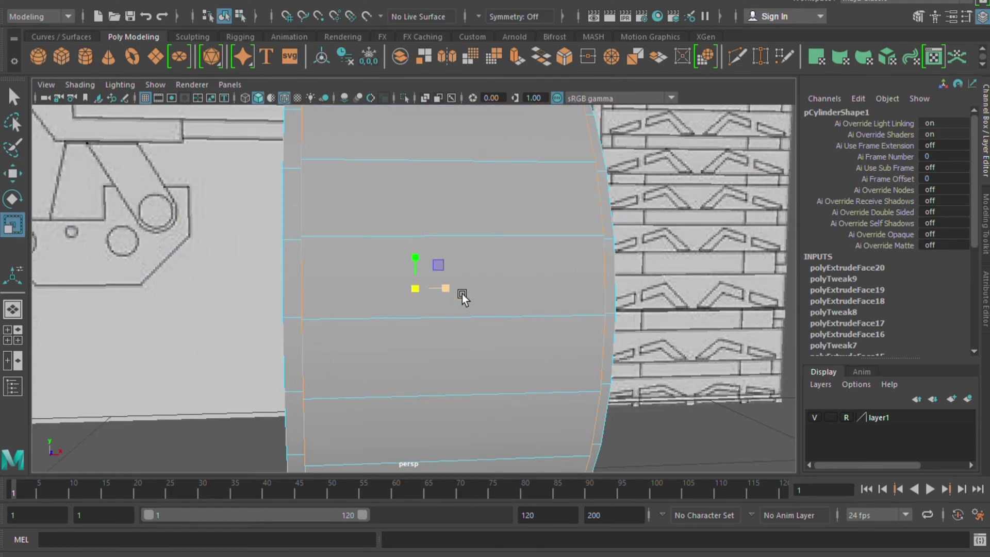
{"action": "middle_click_drag", "start_coordinate": [461, 295], "coordinate": [457, 291]}
Step: Select the inner edge loop and inner rim edges, inspecting the cap from both ends
{"action": "mouse_move", "coordinate": [306, 377]}
{"action": "left_mouse_down", "text": "alt"}
{"action": "mouse_move", "coordinate": [320, 426]}
{"action": "mouse_move", "coordinate": [396, 432]}
{"action": "mouse_move", "coordinate": [309, 426]}
{"action": "left_mouse_up", "text": "alt"}
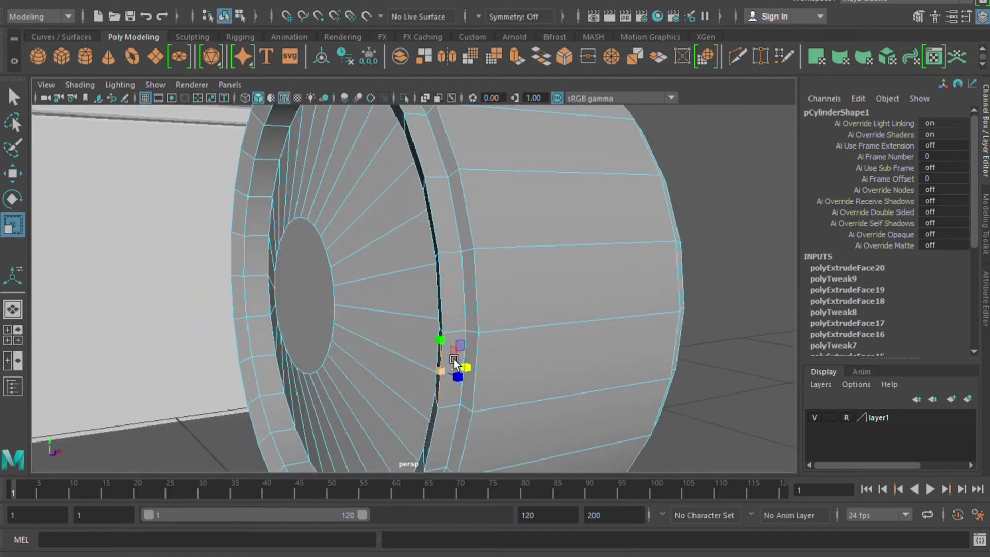
{"action": "double_click", "coordinate": [457, 321]}
{"action": "mouse_move", "coordinate": [620, 424]}
{"action": "left_mouse_down", "text": "alt"}
{"action": "mouse_move", "coordinate": [508, 400]}
{"action": "mouse_move", "coordinate": [304, 387]}
{"action": "mouse_move", "coordinate": [387, 395]}
{"action": "left_mouse_up", "text": "alt"}
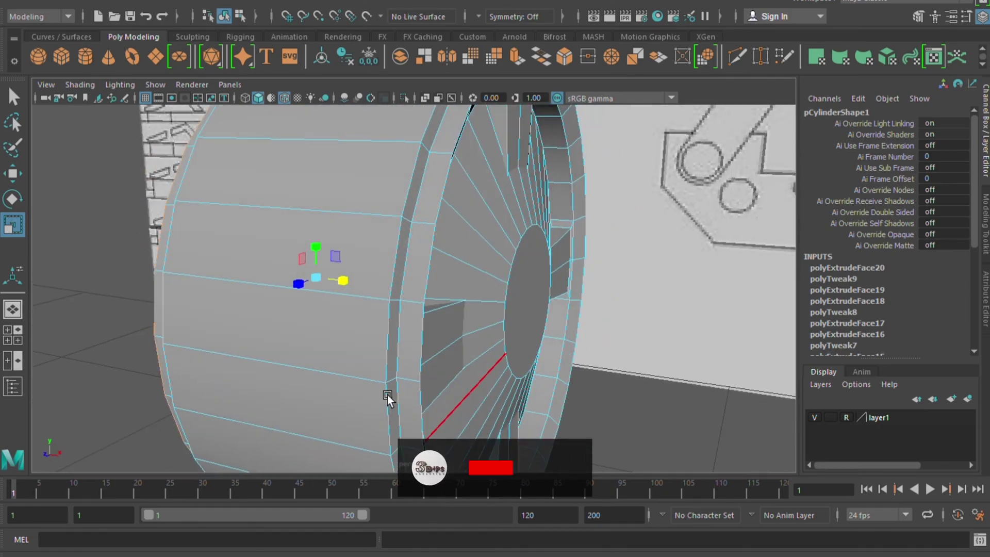
{"action": "left_click", "coordinate": [430, 413]}
{"action": "mouse_move", "coordinate": [436, 363]}
{"action": "left_mouse_down", "text": "alt"}
{"action": "mouse_move", "coordinate": [585, 426]}
{"action": "mouse_move", "coordinate": [458, 291]}
{"action": "left_mouse_up", "text": "alt"}
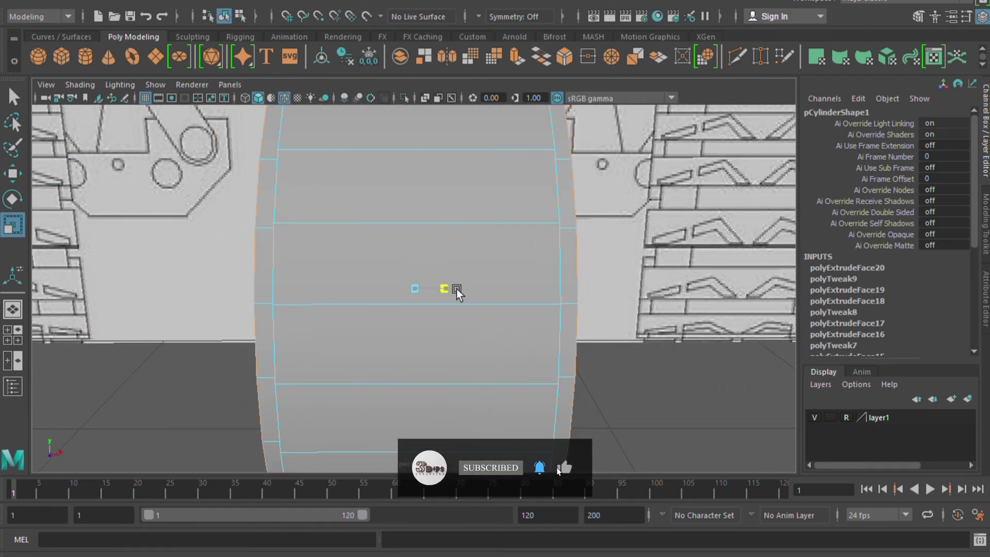
{"action": "mouse_move", "coordinate": [455, 290]}
{"action": "left_mouse_down", "text": "alt"}
{"action": "mouse_move", "coordinate": [495, 389]}
{"action": "mouse_move", "coordinate": [460, 296]}
{"action": "left_mouse_up", "text": "alt"}
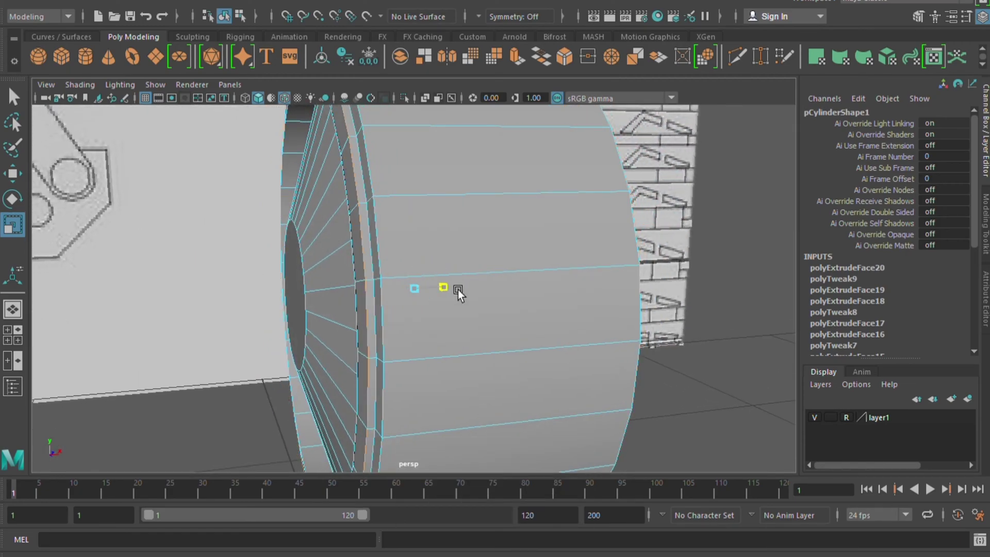
{"action": "mouse_move", "coordinate": [467, 405]}
{"action": "left_mouse_down", "text": "alt"}
{"action": "mouse_move", "coordinate": [543, 405]}
{"action": "mouse_move", "coordinate": [285, 408]}
{"action": "mouse_move", "coordinate": [643, 377]}
{"action": "mouse_move", "coordinate": [411, 410]}
{"action": "mouse_move", "coordinate": [342, 408]}
{"action": "left_mouse_up", "text": "alt"}
Step: In top view, move the wheel's left vertex column right along X to thin it
{"action": "key", "text": "w"}
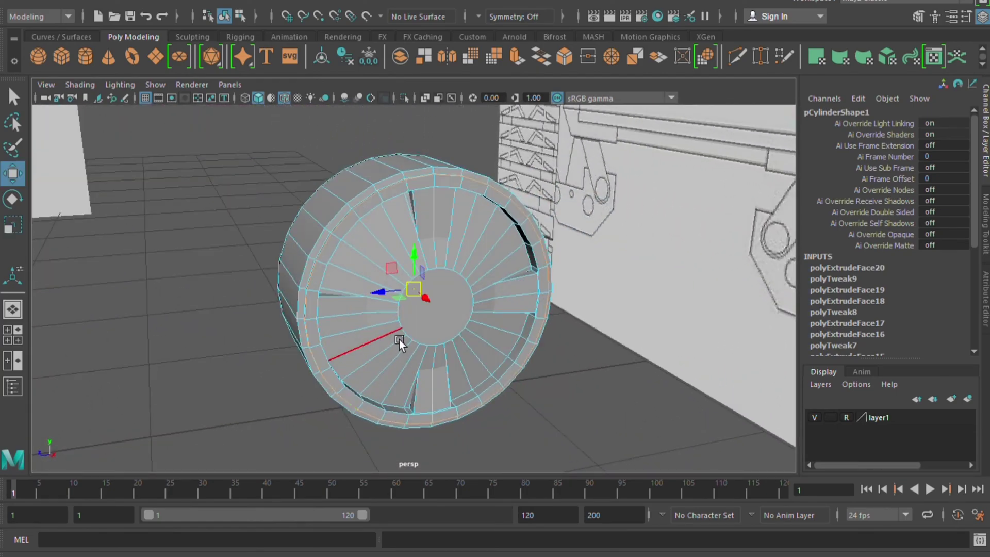
{"action": "left_click", "coordinate": [255, 381]}
{"action": "mouse_move", "coordinate": [256, 381]}
{"action": "left_mouse_down", "text": "alt"}
{"action": "mouse_move", "coordinate": [347, 417]}
{"action": "mouse_move", "coordinate": [363, 293]}
{"action": "mouse_move", "coordinate": [357, 358]}
{"action": "mouse_move", "coordinate": [421, 314]}
{"action": "mouse_move", "coordinate": [426, 394]}
{"action": "mouse_move", "coordinate": [387, 400]}
{"action": "left_mouse_up", "text": "alt"}
{"action": "key", "text": "space"}
{"action": "key", "text": "space"}
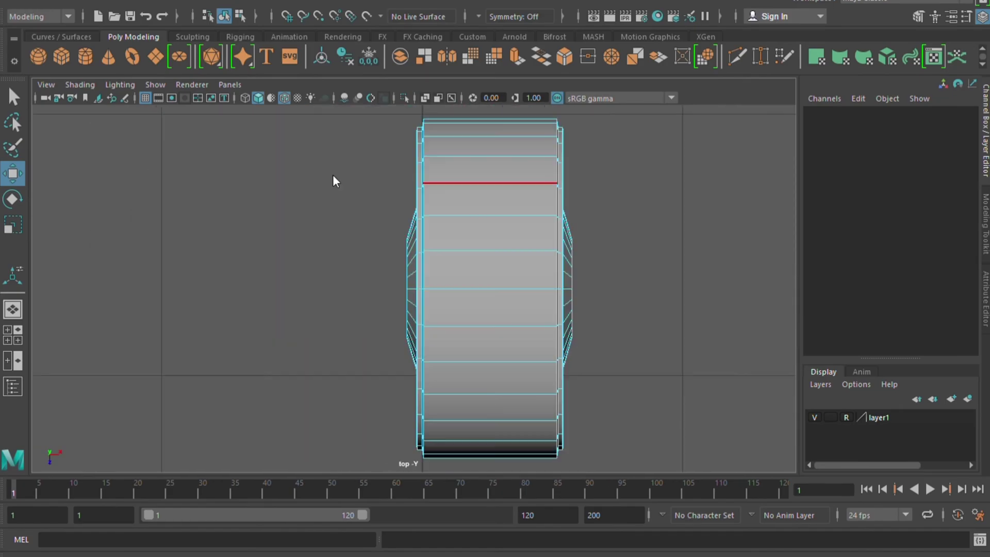
{"action": "key", "text": "F9"}
{"action": "scroll", "coordinate": [369, 245], "scroll_direction": "down", "scroll_amount": 5}
{"action": "left_click_drag", "start_coordinate": [349, 177], "coordinate": [447, 381]}
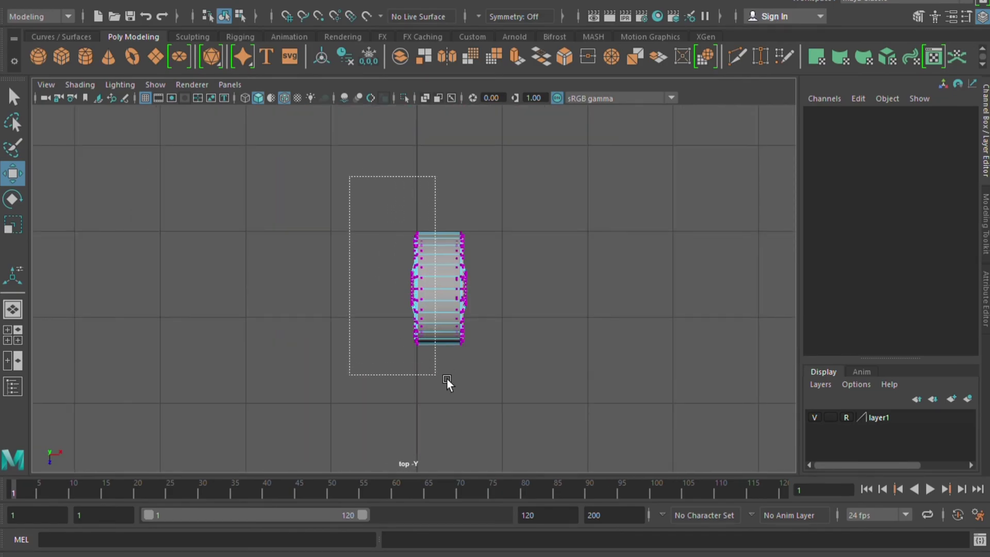
{"action": "scroll", "coordinate": [486, 290], "scroll_direction": "up", "scroll_amount": 1}
{"action": "scroll", "coordinate": [486, 291], "scroll_direction": "up", "scroll_amount": 3}
{"action": "scroll", "coordinate": [492, 292], "scroll_direction": "up", "scroll_amount": 1}
{"action": "mouse_move", "coordinate": [460, 294]}
{"action": "left_mouse_down"}
{"action": "mouse_move", "coordinate": [545, 310]}
{"action": "mouse_move", "coordinate": [569, 303]}
{"action": "mouse_move", "coordinate": [480, 304]}
{"action": "left_mouse_up"}
{"action": "key", "text": "F8"}
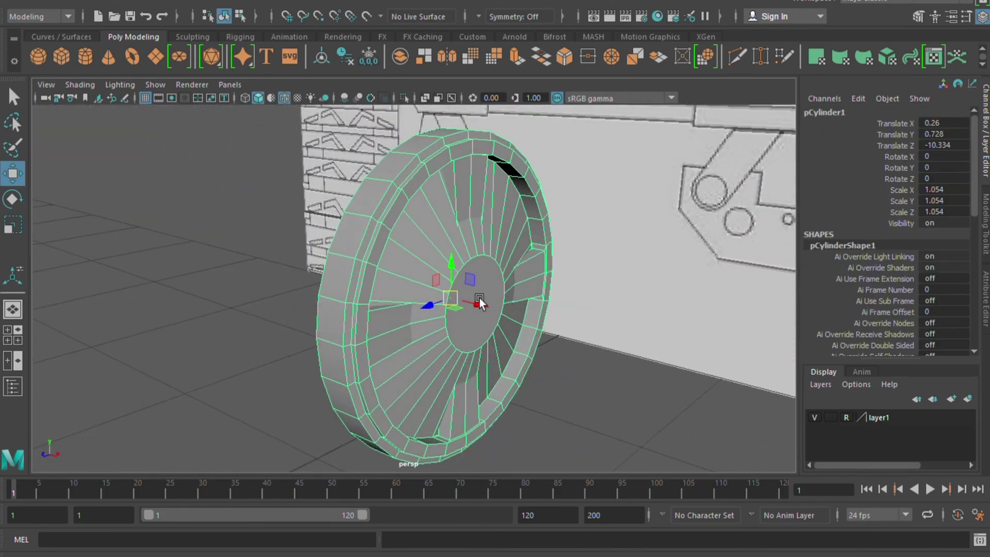
Step: Select the wheel's centre cap face, scale it down and extrude it
{"action": "left_click", "coordinate": [267, 313]}
{"action": "left_click_drag", "start_coordinate": [267, 313], "coordinate": [202, 311], "text": "alt"}
{"action": "left_click", "coordinate": [419, 277]}
{"action": "mouse_move", "coordinate": [419, 278]}
{"action": "left_mouse_down", "text": "alt"}
{"action": "mouse_move", "coordinate": [460, 320]}
{"action": "mouse_move", "coordinate": [418, 342]}
{"action": "mouse_move", "coordinate": [472, 367]}
{"action": "mouse_move", "coordinate": [453, 311]}
{"action": "mouse_move", "coordinate": [509, 330]}
{"action": "mouse_move", "coordinate": [399, 321]}
{"action": "left_mouse_up", "text": "alt"}
{"action": "key", "text": "F11"}
{"action": "left_click", "coordinate": [429, 316]}
{"action": "key", "text": "r"}
{"action": "key", "text": "f"}
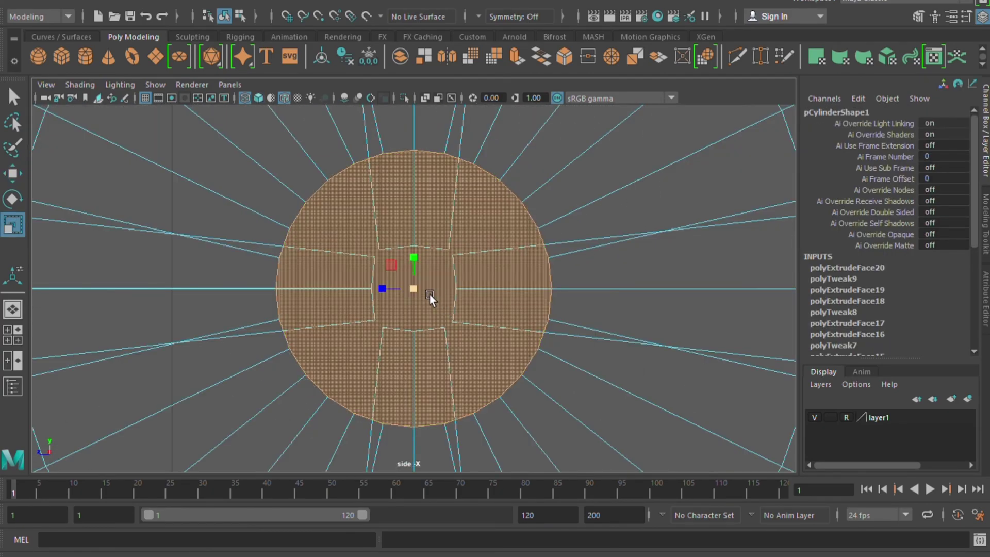
{"action": "middle_click_drag", "start_coordinate": [426, 298], "coordinate": [287, 364]}
{"action": "key", "text": "ctrl+e"}
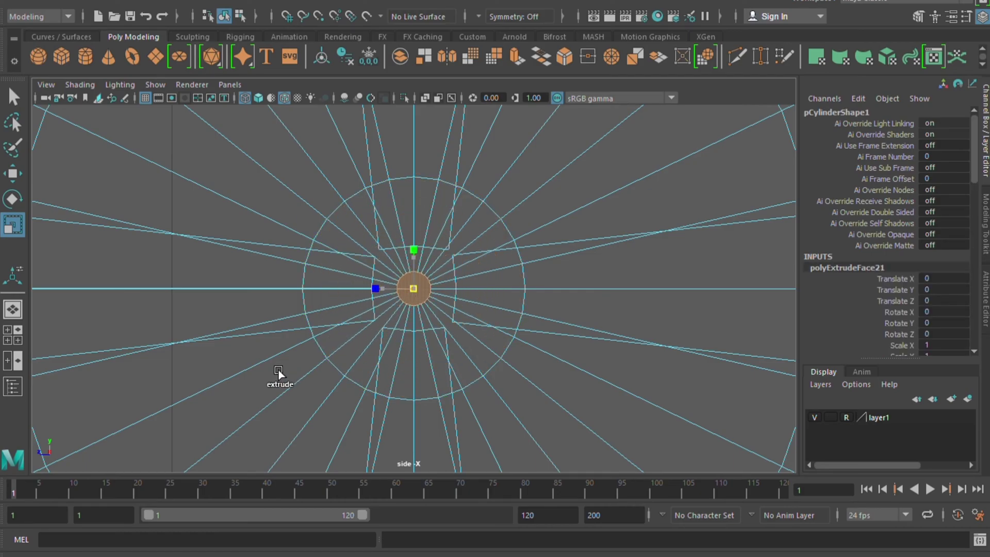
{"action": "key", "text": "space"}
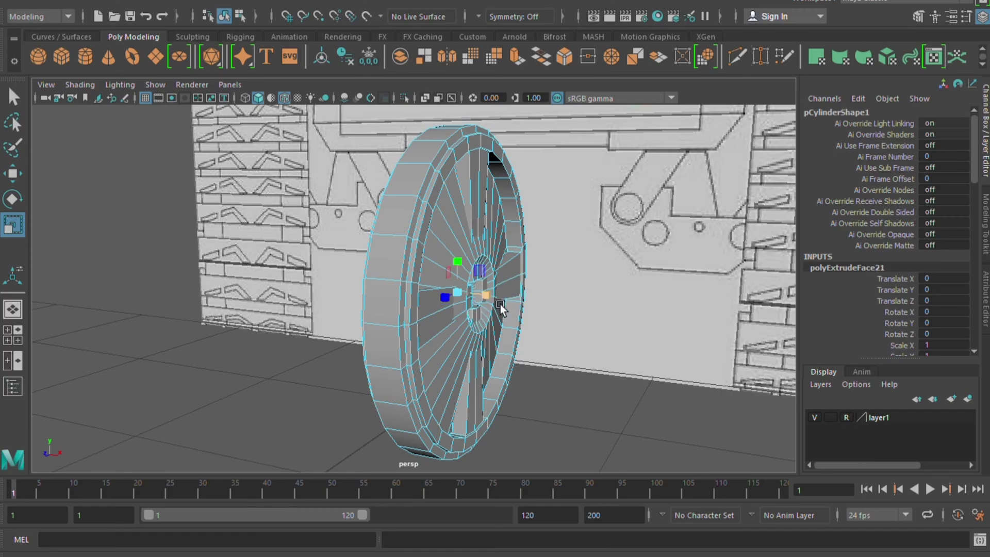
Step: Undo the last scale and shrink the extruded centre face almost to a point
{"action": "key", "text": "ctrl+z"}
{"action": "key", "text": "w"}
{"action": "key", "text": "r"}
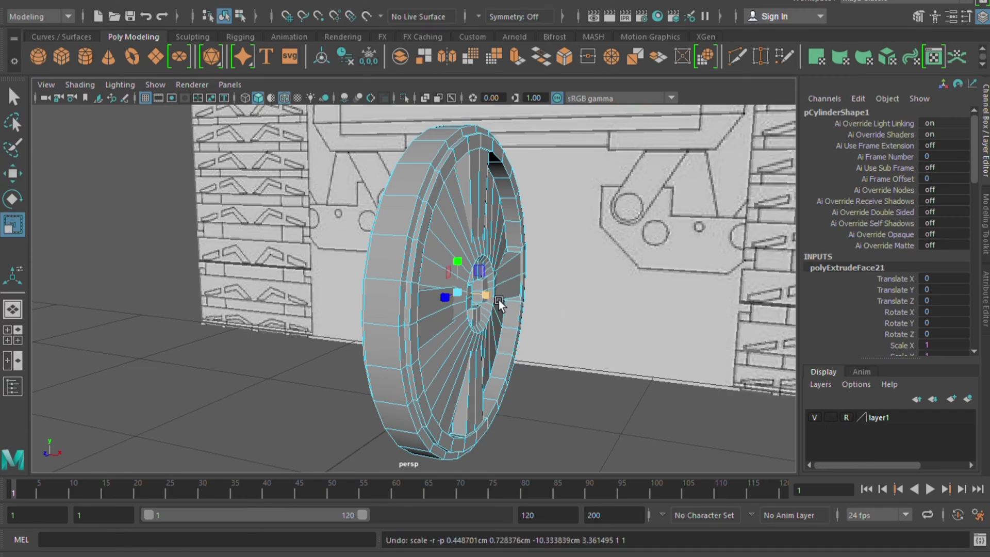
{"action": "middle_click_drag", "start_coordinate": [499, 300], "coordinate": [830, 361]}
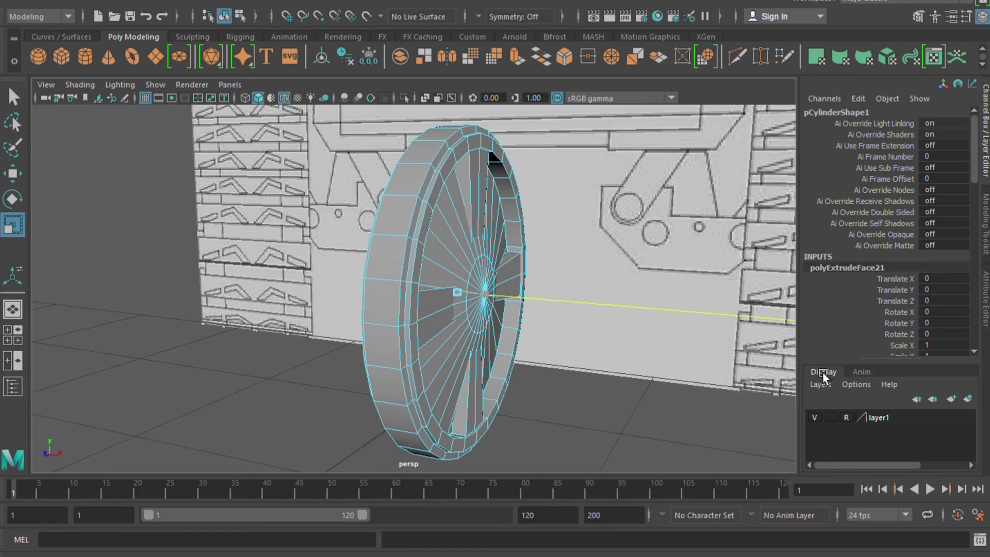
{"action": "key", "text": "w"}
{"action": "mouse_move", "coordinate": [544, 408]}
{"action": "left_mouse_down", "text": "alt"}
{"action": "mouse_move", "coordinate": [656, 399]}
{"action": "mouse_move", "coordinate": [436, 377]}
{"action": "mouse_move", "coordinate": [452, 194]}
{"action": "mouse_move", "coordinate": [579, 253]}
{"action": "mouse_move", "coordinate": [548, 272]}
{"action": "left_mouse_up", "text": "alt"}
{"action": "key", "text": "F11"}
{"action": "left_click", "coordinate": [453, 202]}
Step: Extrude the outer rim face loop with Keep Faces Together Off, scaling each face inward
{"action": "double_click", "coordinate": [499, 286]}
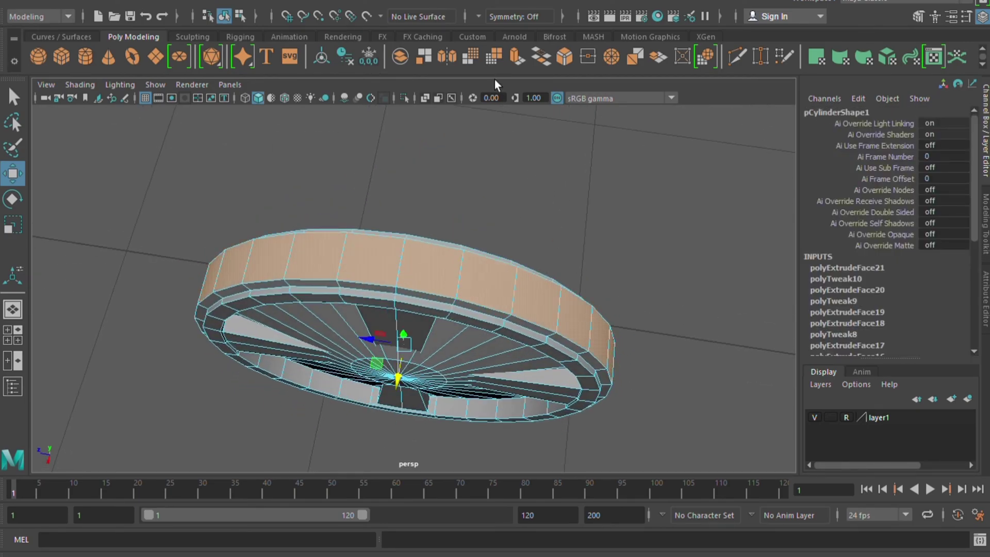
{"action": "left_click", "coordinate": [534, 62]}
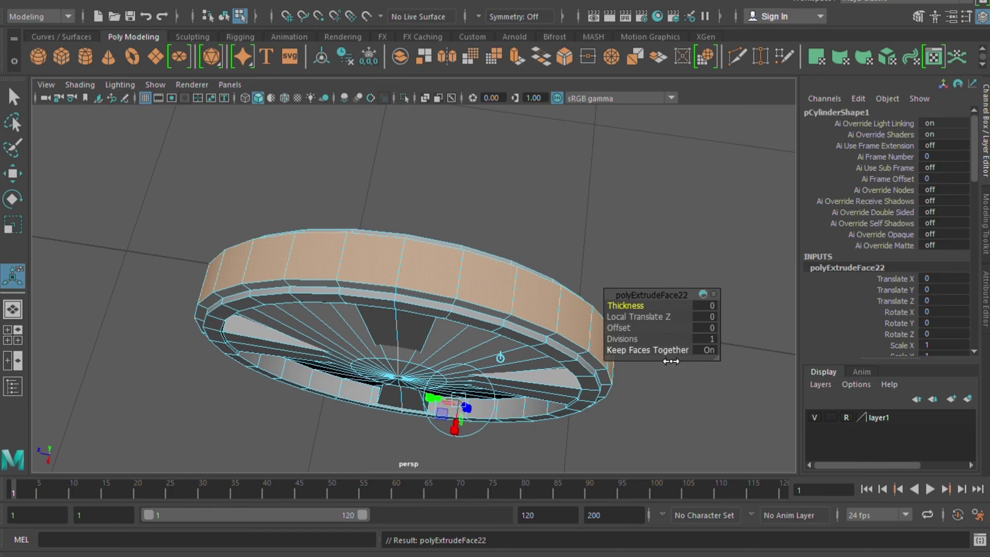
{"action": "left_click", "coordinate": [681, 356]}
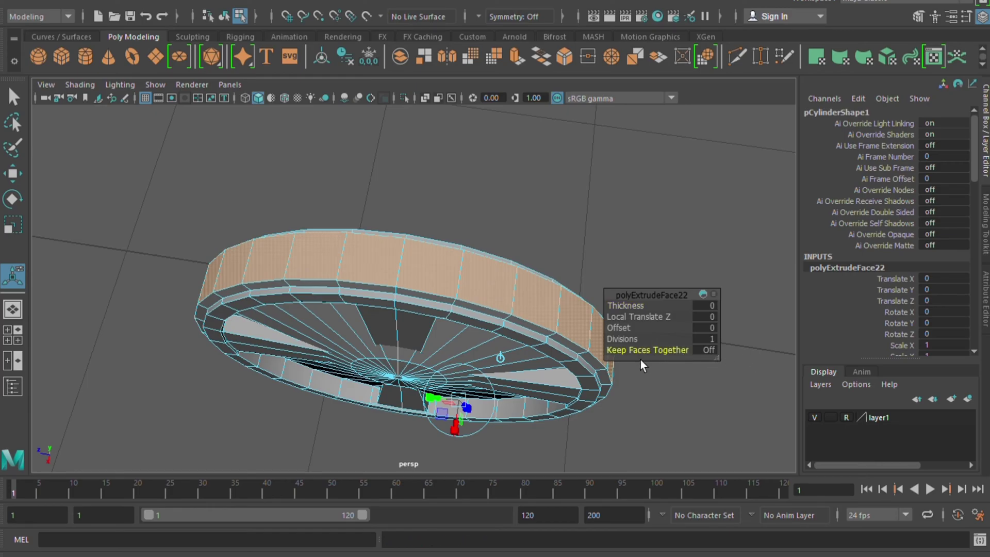
{"action": "mouse_move", "coordinate": [643, 318]}
{"action": "left_mouse_down"}
{"action": "mouse_move", "coordinate": [528, 460]}
{"action": "mouse_move", "coordinate": [493, 295]}
{"action": "left_mouse_up"}
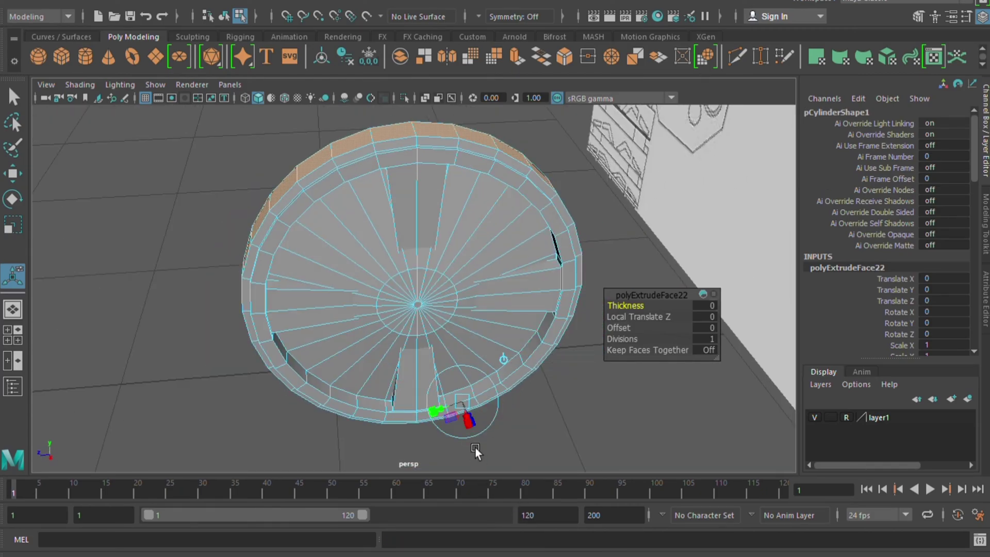
{"action": "left_click", "coordinate": [448, 426]}
{"action": "left_click_drag", "start_coordinate": [472, 408], "coordinate": [462, 425]}
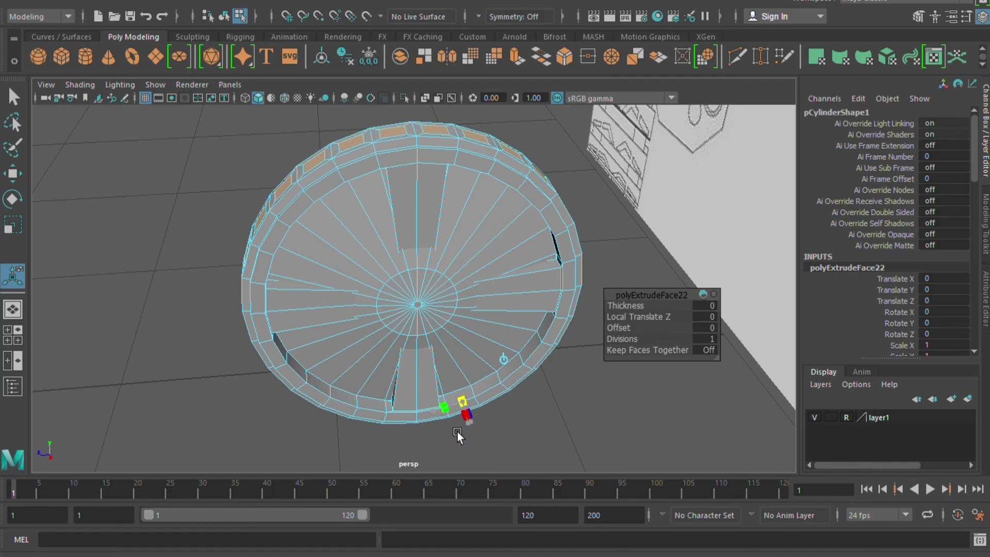
Step: Select alternating outer rim faces along the top and side of the wheel
{"action": "left_click_drag", "start_coordinate": [665, 309], "coordinate": [504, 376], "text": "alt"}
{"action": "left_click", "coordinate": [503, 376]}
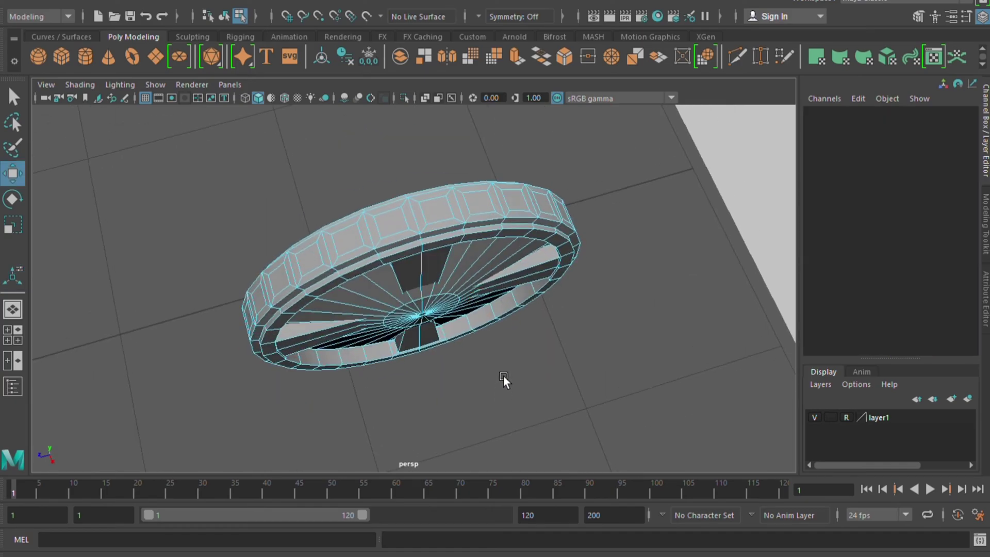
{"action": "left_click", "coordinate": [362, 245]}
{"action": "left_click", "coordinate": [402, 233], "text": "shift"}
{"action": "left_click", "coordinate": [442, 219], "text": "shift"}
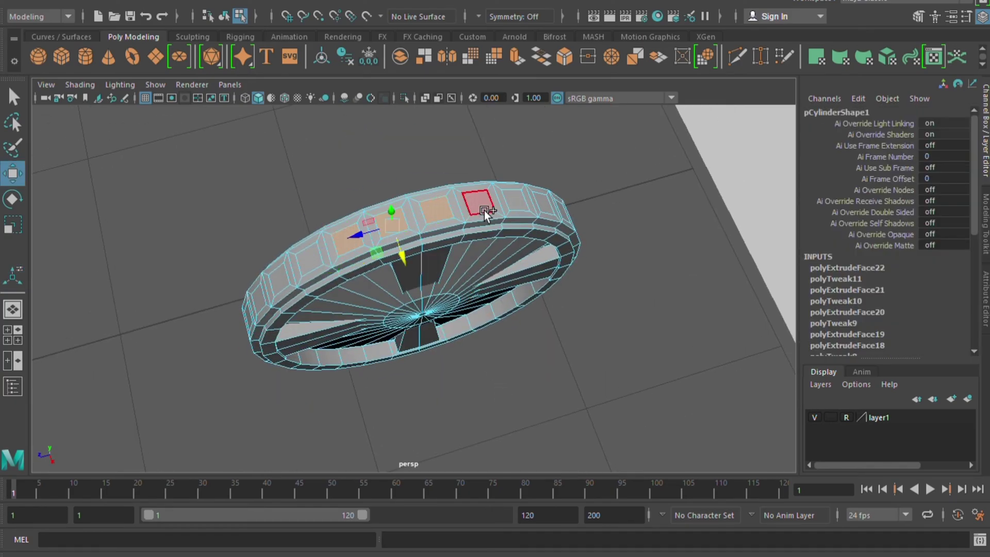
{"action": "left_click", "coordinate": [485, 211], "text": "shift"}
{"action": "left_click", "coordinate": [525, 202], "text": "shift"}
{"action": "mouse_move", "coordinate": [658, 323]}
{"action": "left_mouse_down", "text": "alt"}
{"action": "mouse_move", "coordinate": [571, 267]}
{"action": "mouse_move", "coordinate": [607, 257]}
{"action": "left_mouse_up", "text": "alt"}
{"action": "left_click", "coordinate": [570, 222], "text": "shift"}
{"action": "left_click", "coordinate": [573, 255], "text": "shift"}
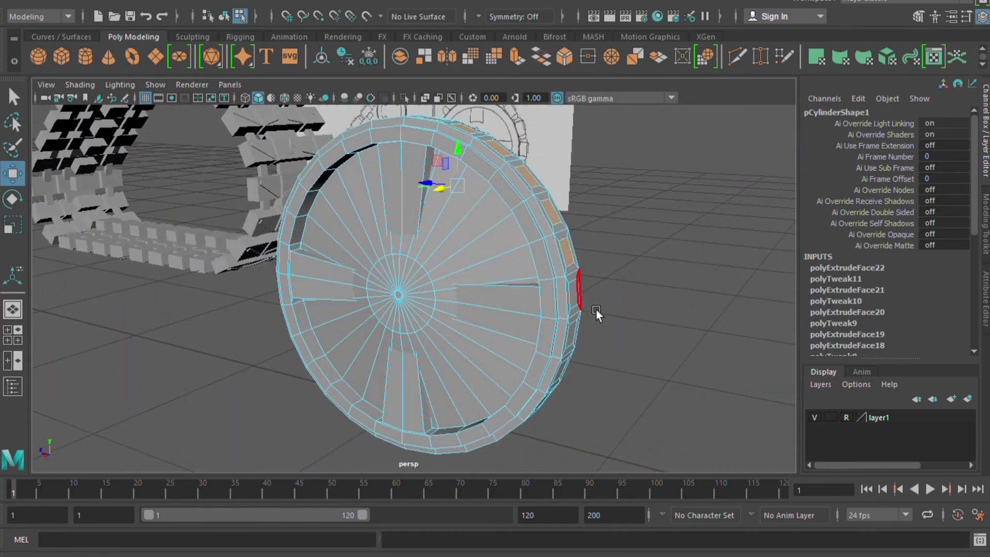
{"action": "left_click", "coordinate": [588, 299], "text": "shift"}
{"action": "left_click", "coordinate": [583, 343], "text": "shift"}
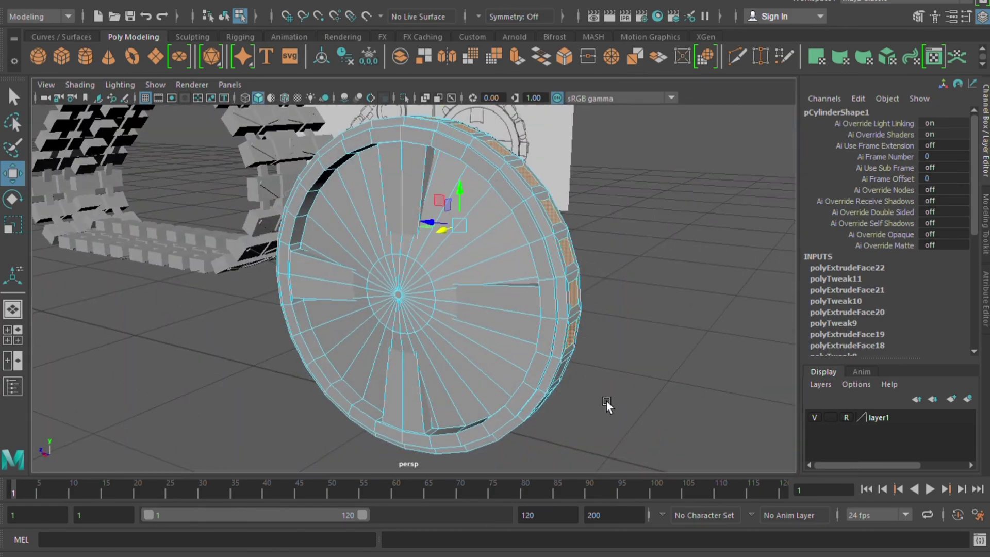
{"action": "left_click_drag", "start_coordinate": [606, 402], "coordinate": [587, 300], "text": "alt"}
{"action": "left_click", "coordinate": [577, 309], "text": "shift"}
{"action": "left_click", "coordinate": [559, 343], "text": "shift"}
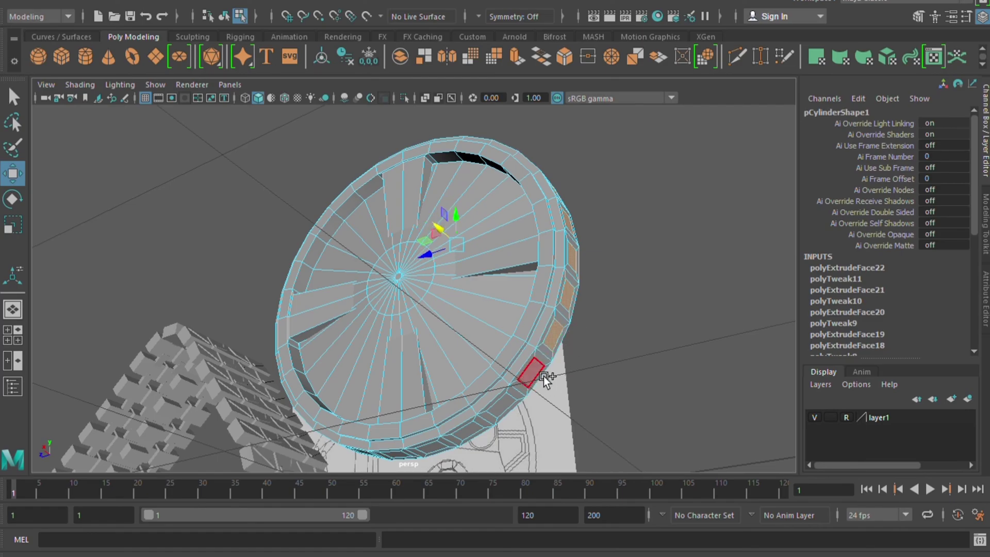
{"action": "left_click", "coordinate": [543, 377], "text": "shift"}
{"action": "left_click", "coordinate": [511, 414], "text": "shift"}
{"action": "left_click", "coordinate": [479, 437], "text": "shift"}
Step: Add the remaining alternating rim faces and extrude them at Thickness 0
{"action": "mouse_move", "coordinate": [479, 437]}
{"action": "left_mouse_down", "text": "alt"}
{"action": "mouse_move", "coordinate": [581, 377]}
{"action": "mouse_move", "coordinate": [426, 397]}
{"action": "left_mouse_up", "text": "alt"}
{"action": "left_click", "coordinate": [427, 397], "text": "shift"}
{"action": "left_click", "coordinate": [402, 401], "text": "shift"}
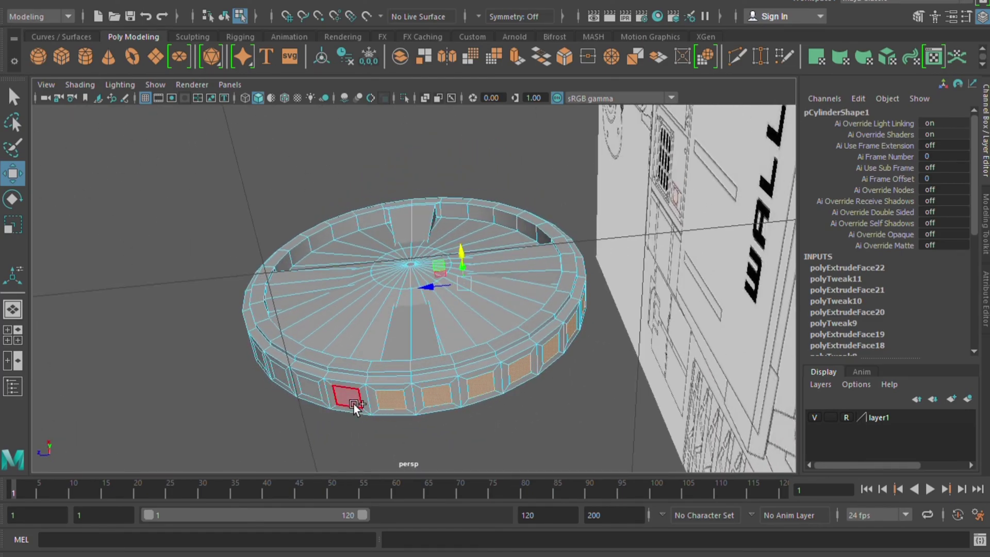
{"action": "left_click", "coordinate": [329, 403], "text": "shift"}
{"action": "mouse_move", "coordinate": [322, 399]}
{"action": "left_mouse_down", "text": "alt"}
{"action": "mouse_move", "coordinate": [347, 425]}
{"action": "mouse_move", "coordinate": [328, 329]}
{"action": "left_mouse_up", "text": "alt"}
{"action": "left_click", "coordinate": [318, 283], "text": "shift"}
{"action": "left_click_drag", "start_coordinate": [315, 269], "coordinate": [385, 316], "text": "alt"}
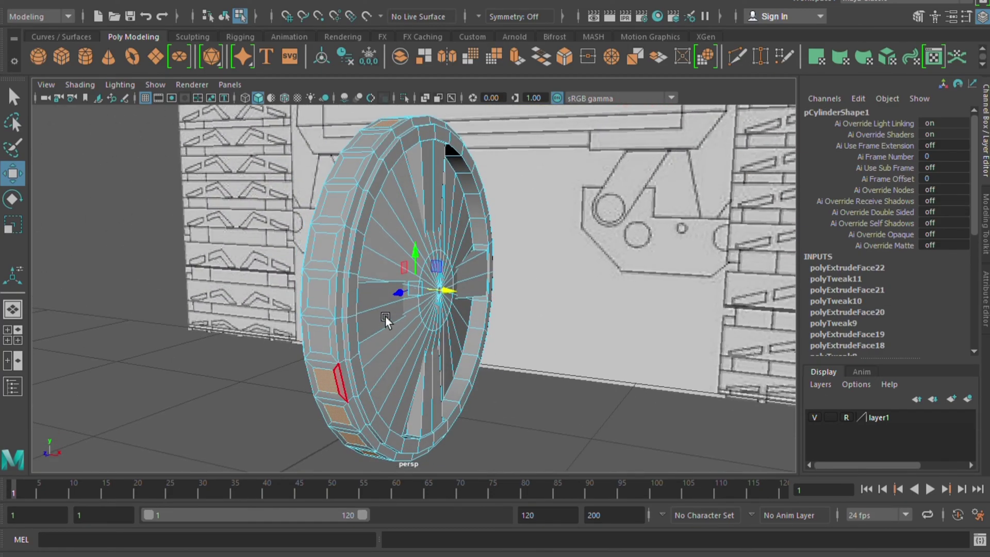
{"action": "left_click", "coordinate": [339, 350], "text": "shift"}
{"action": "left_click_drag", "start_coordinate": [434, 253], "coordinate": [327, 302], "text": "alt"}
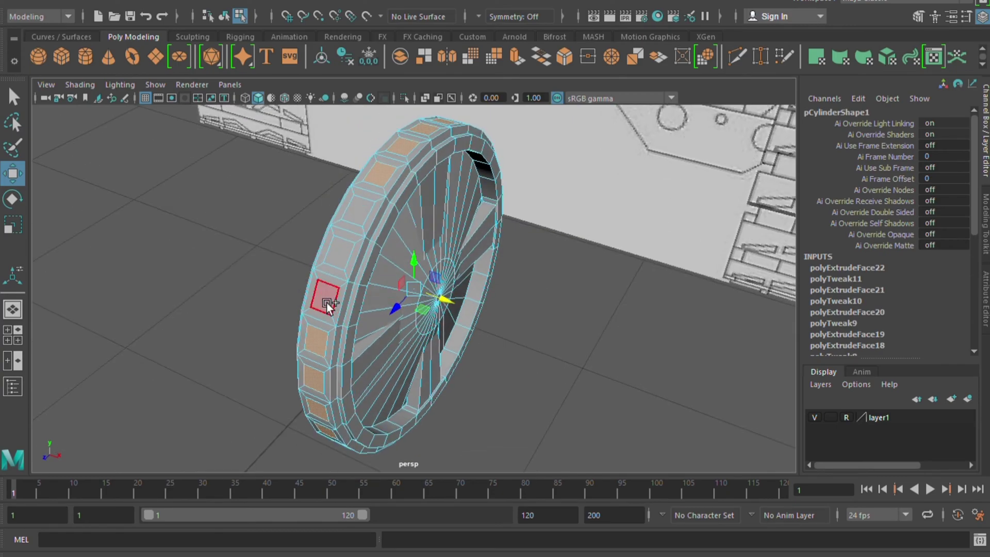
{"action": "left_click", "coordinate": [342, 256], "text": "shift"}
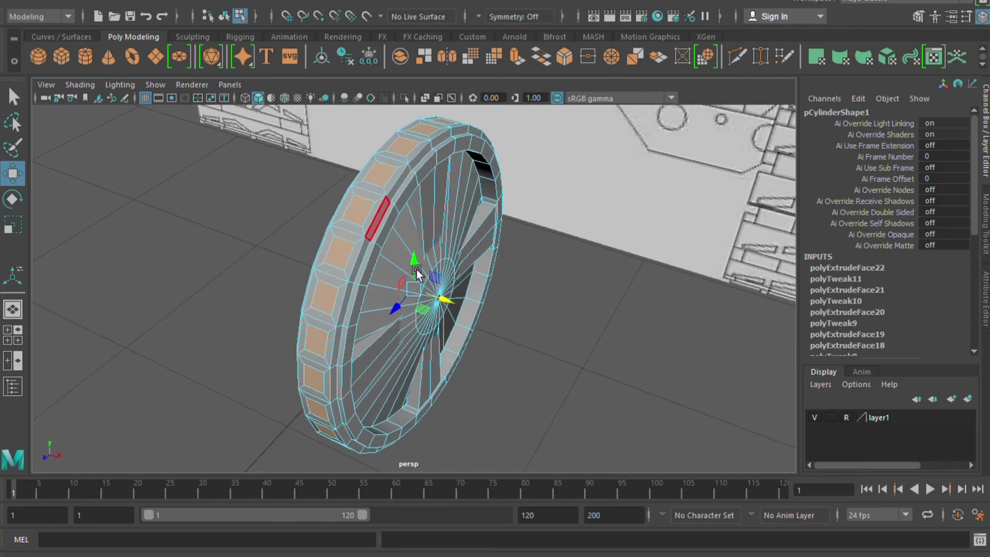
{"action": "mouse_move", "coordinate": [377, 217]}
{"action": "left_mouse_down", "text": "alt"}
{"action": "mouse_move", "coordinate": [418, 325]}
{"action": "mouse_move", "coordinate": [431, 317]}
{"action": "left_mouse_up", "text": "alt"}
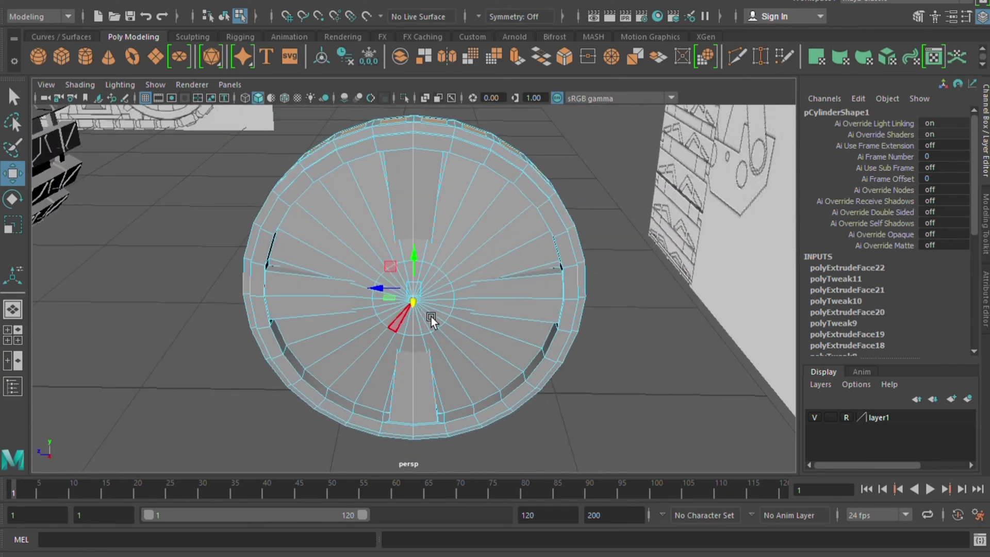
{"action": "left_click", "coordinate": [517, 67]}
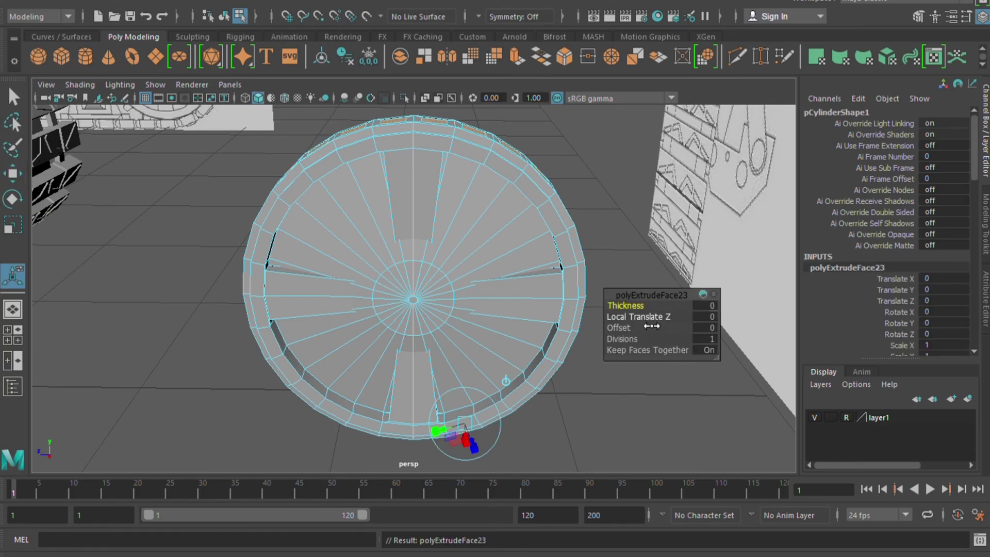
Step: Extrude the selected rim faces outward into teeth at 0.09 thickness
{"action": "middle_click_drag", "start_coordinate": [652, 316], "coordinate": [655, 316]}
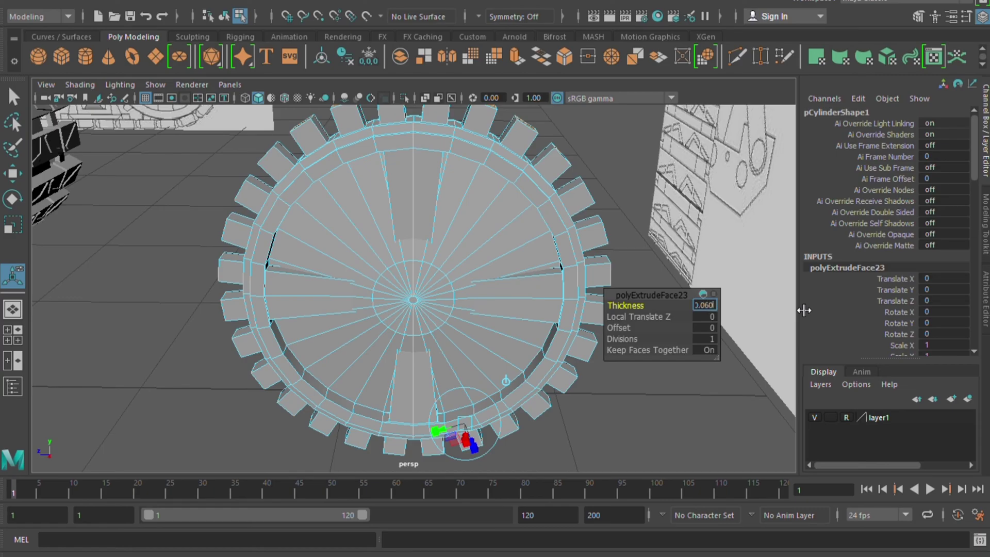
{"action": "key", "text": "Return"}
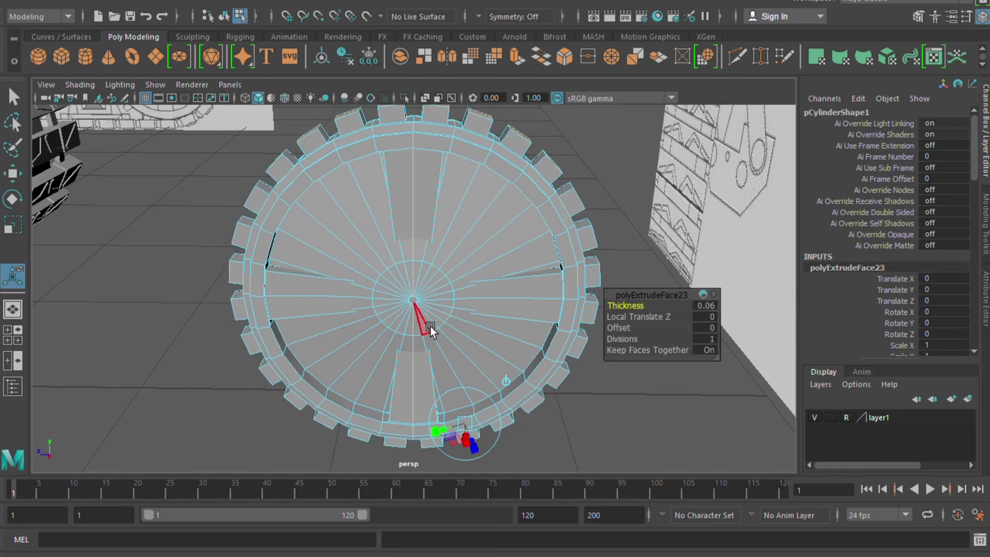
{"action": "left_click", "coordinate": [714, 307]}
{"action": "type", "text": "0.08"}
{"action": "key", "text": "Return"}
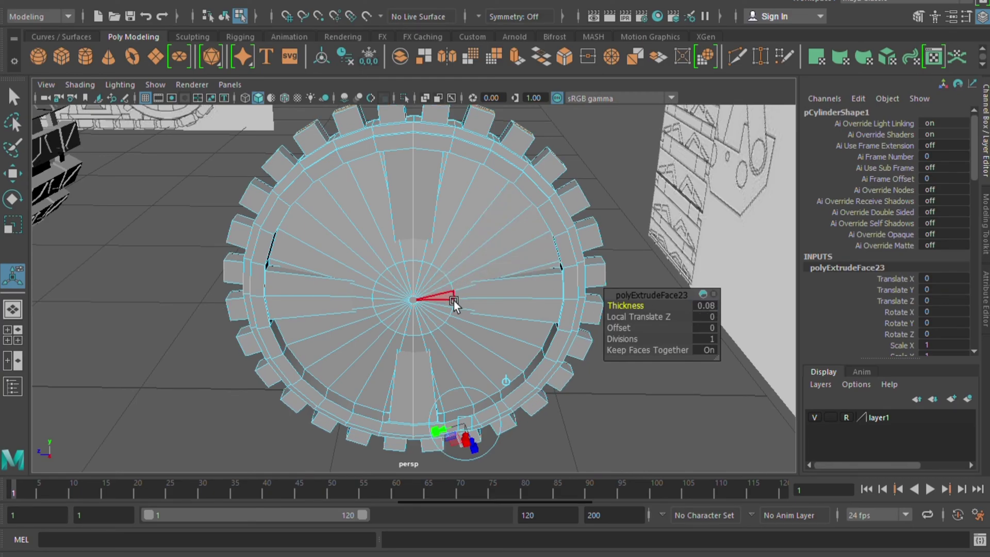
{"action": "left_click", "coordinate": [721, 307]}
{"action": "type", "text": "0.09"}
{"action": "key", "text": "Return"}
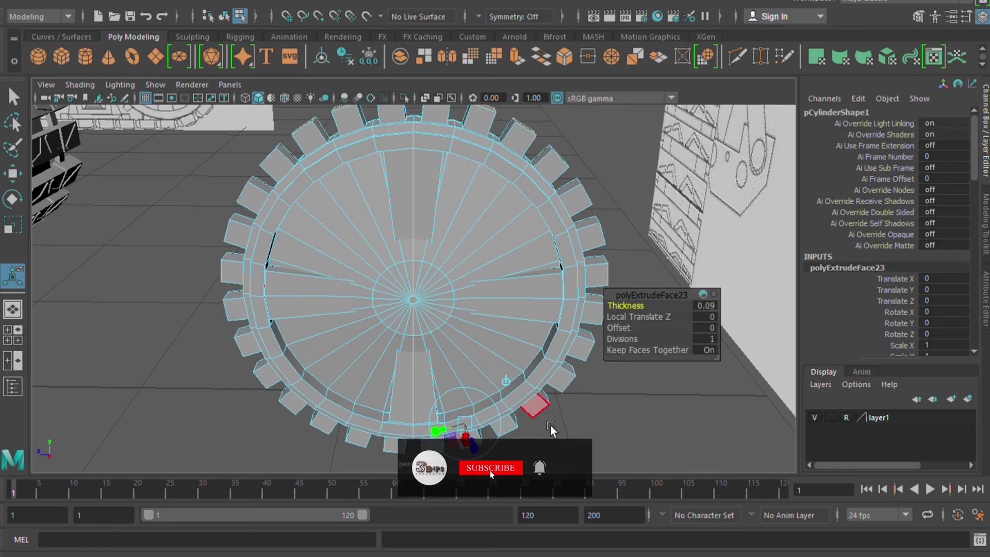
Step: Try scaling the teeth and a second extrusion, undoing both
{"action": "key", "text": "w"}
{"action": "left_click", "coordinate": [450, 369]}
{"action": "mouse_move", "coordinate": [455, 369]}
{"action": "left_mouse_down", "text": "alt"}
{"action": "mouse_move", "coordinate": [513, 409]}
{"action": "mouse_move", "coordinate": [530, 390]}
{"action": "left_mouse_up", "text": "alt"}
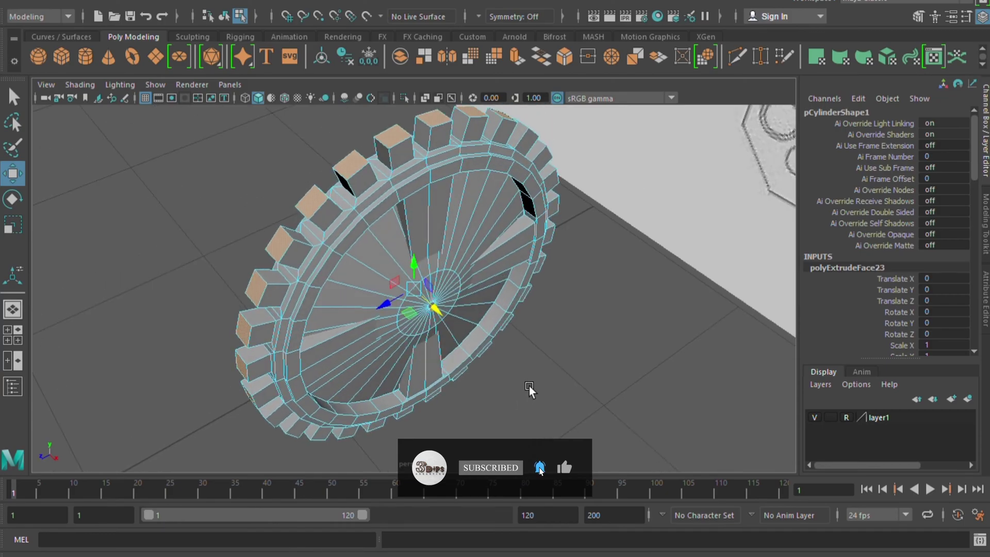
{"action": "key", "text": "r"}
{"action": "left_click_drag", "start_coordinate": [431, 303], "coordinate": [426, 304]}
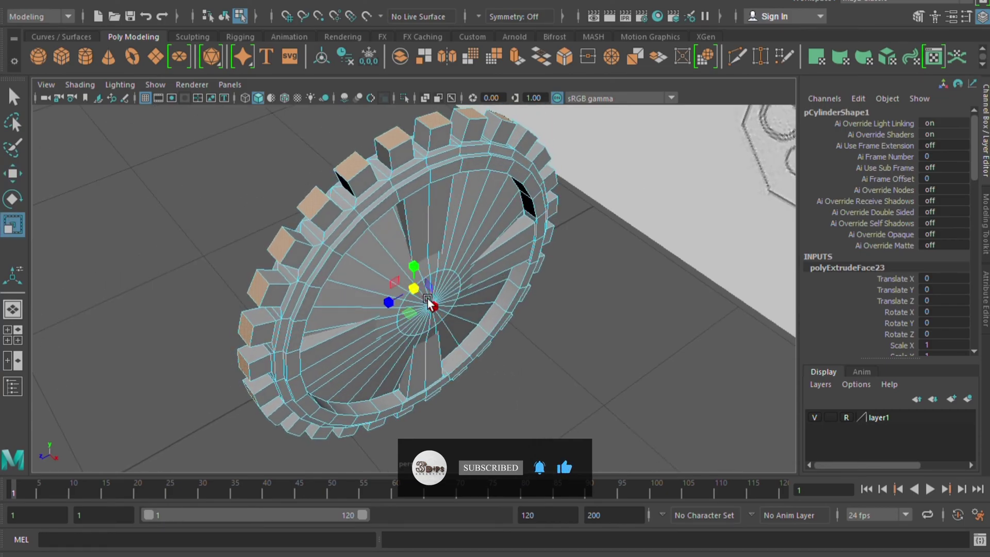
{"action": "key", "text": "ctrl+z"}
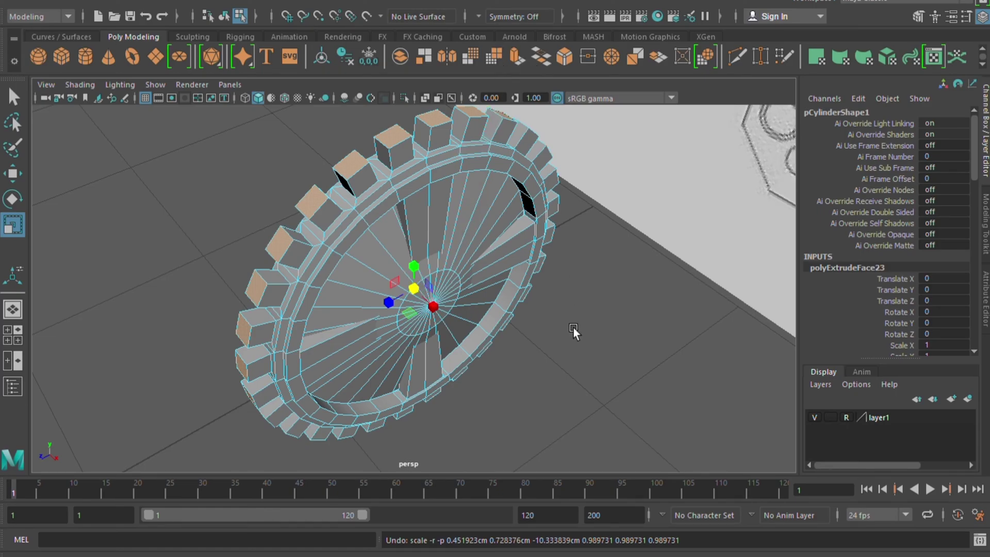
{"action": "left_click", "coordinate": [524, 63]}
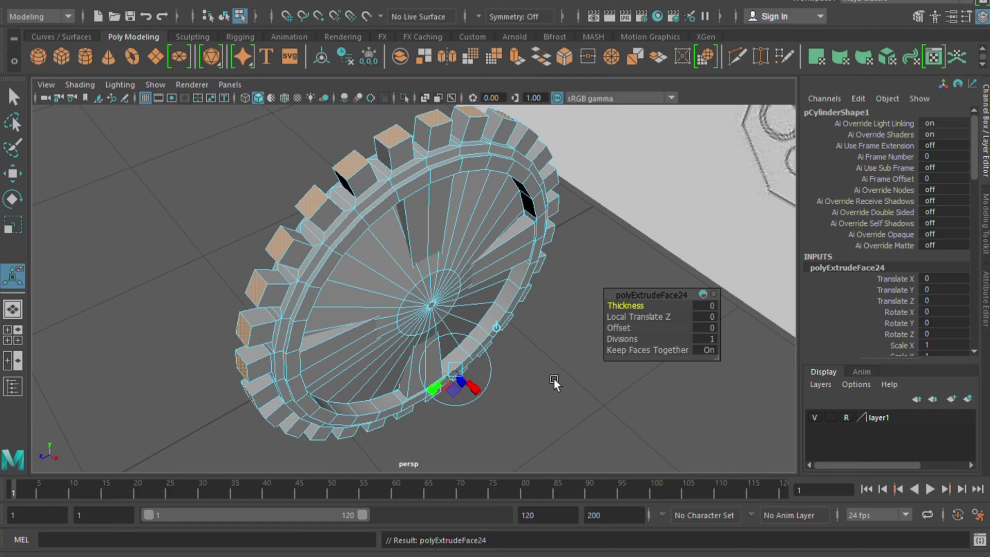
{"action": "left_click", "coordinate": [460, 393]}
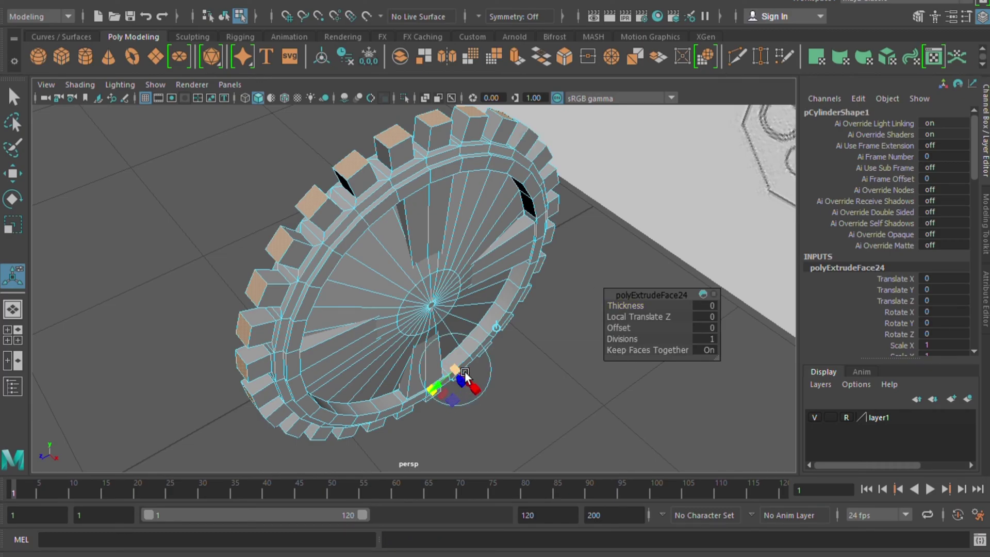
{"action": "key", "text": "ctrl+z"}
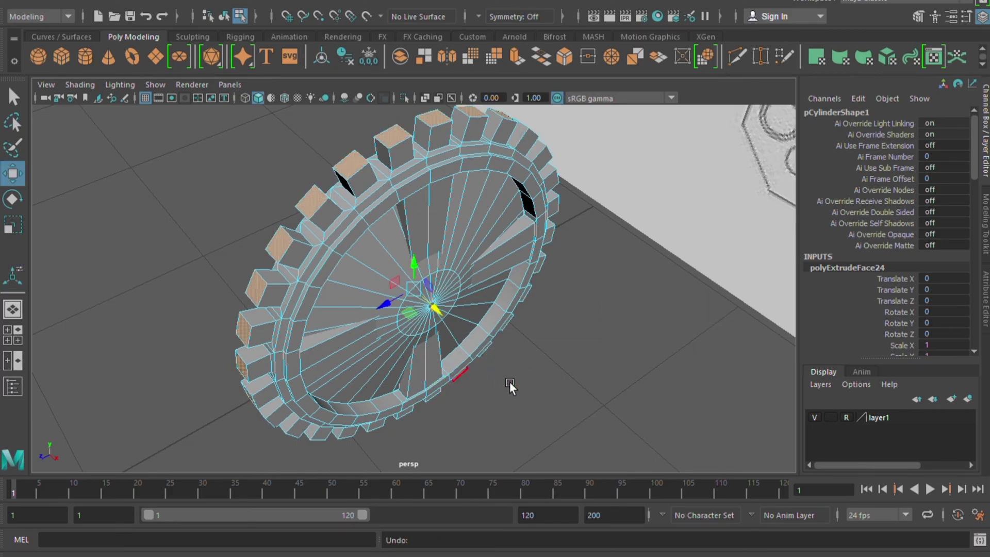
Step: Reorient the view and restore the selection of the extruded teeth
{"action": "mouse_move", "coordinate": [426, 180]}
{"action": "left_mouse_down", "text": "alt"}
{"action": "mouse_move", "coordinate": [509, 391]}
{"action": "mouse_move", "coordinate": [526, 348]}
{"action": "mouse_move", "coordinate": [608, 394]}
{"action": "mouse_move", "coordinate": [564, 386]}
{"action": "left_mouse_up", "text": "alt"}
{"action": "left_click", "coordinate": [563, 386]}
{"action": "left_click", "coordinate": [351, 304]}
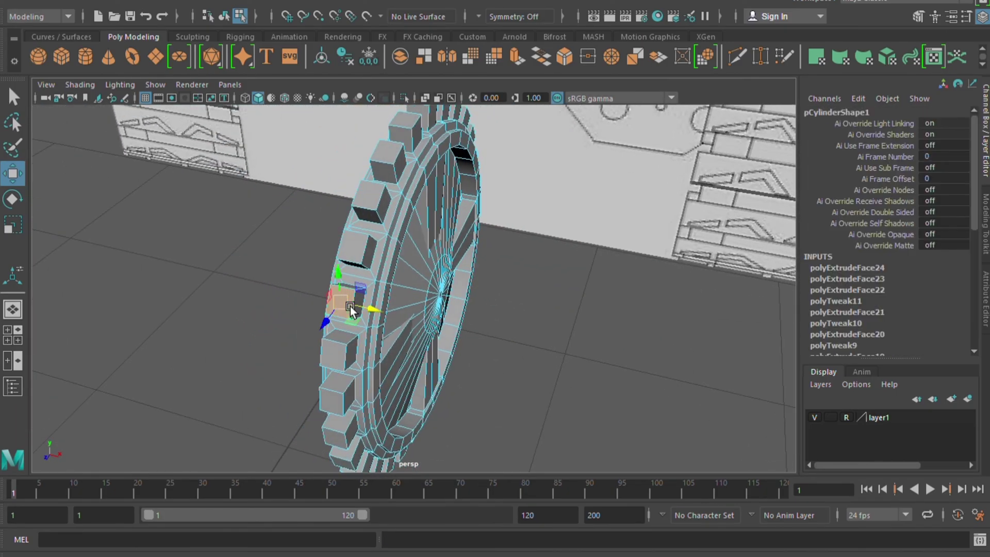
{"action": "key", "text": "r"}
{"action": "mouse_move", "coordinate": [338, 315]}
{"action": "left_mouse_down", "text": "alt"}
{"action": "mouse_move", "coordinate": [536, 362]}
{"action": "mouse_move", "coordinate": [531, 347]}
{"action": "left_mouse_up", "text": "alt"}
{"action": "key", "text": "ctrl+z"}
{"action": "key", "text": "ctrl+z"}
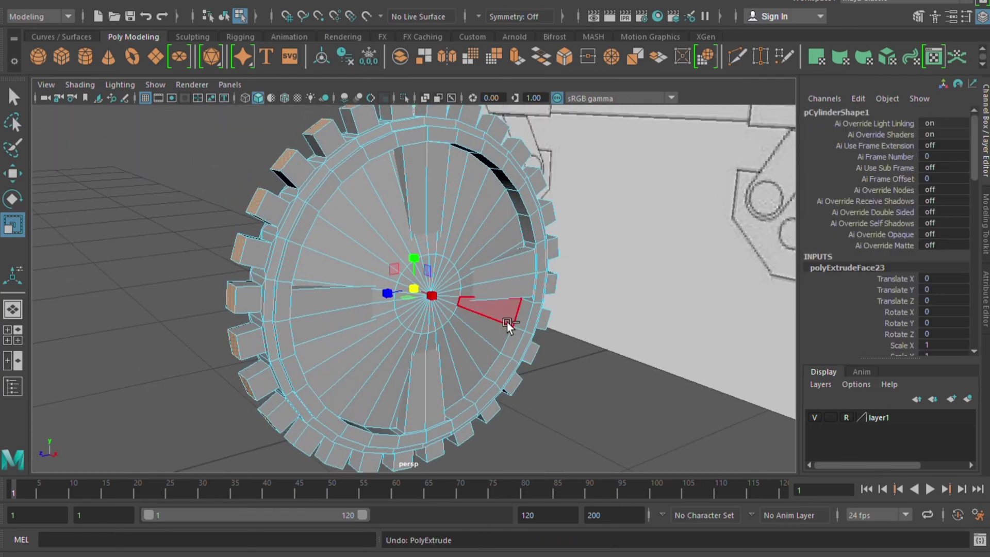
{"action": "key", "text": "ctrl+z"}
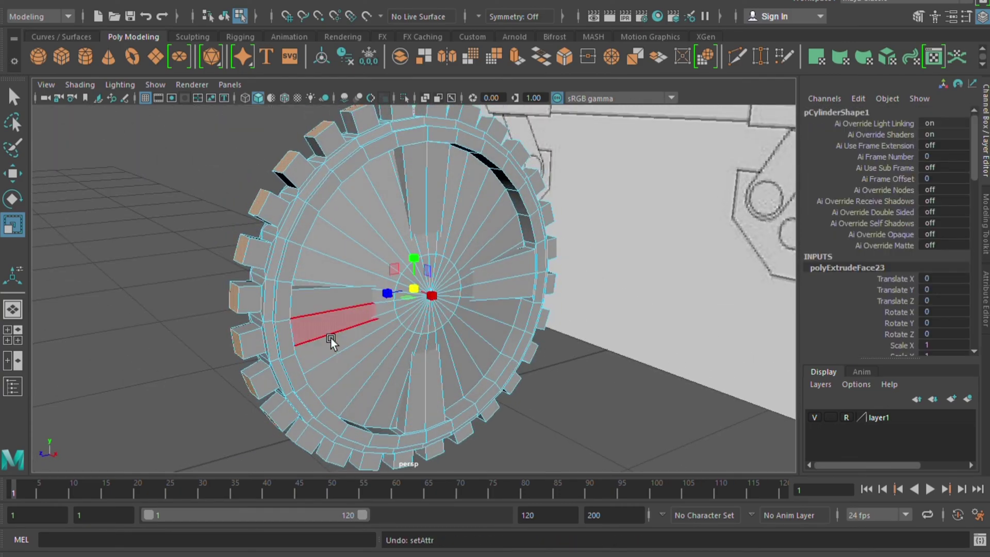
Step: Scale the teeth wider horizontally, then select one tooth's outer face
{"action": "key", "text": "w"}
{"action": "left_click_drag", "start_coordinate": [602, 383], "coordinate": [554, 379], "text": "alt"}
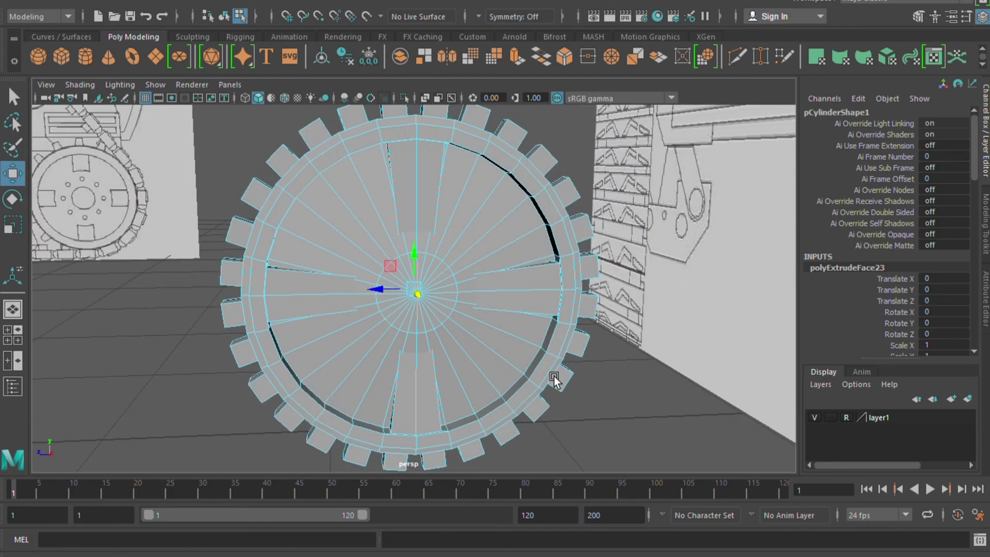
{"action": "key", "text": "r"}
{"action": "left_click_drag", "start_coordinate": [419, 294], "coordinate": [420, 331]}
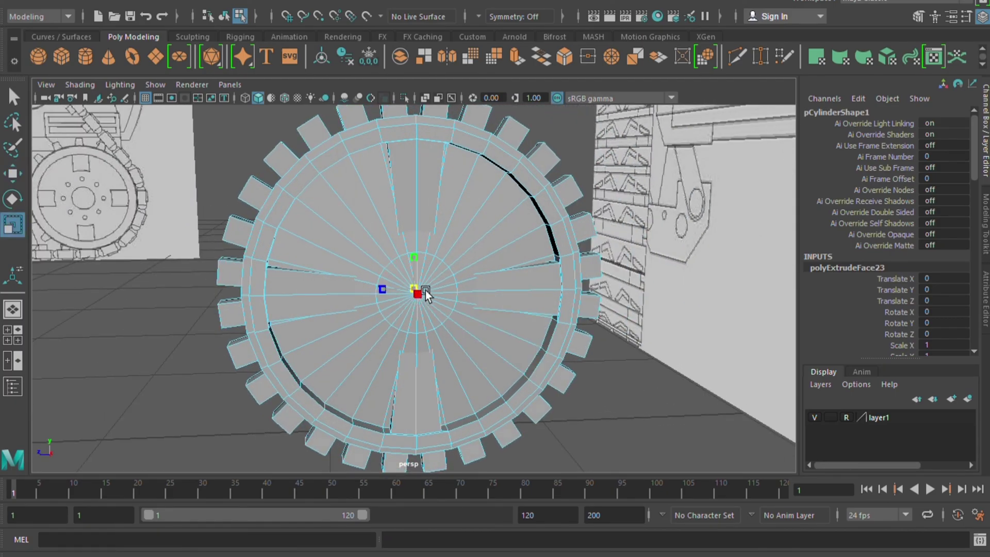
{"action": "mouse_move", "coordinate": [267, 360]}
{"action": "left_mouse_down", "text": "alt"}
{"action": "mouse_move", "coordinate": [176, 359]}
{"action": "mouse_move", "coordinate": [398, 194]}
{"action": "left_mouse_up", "text": "alt"}
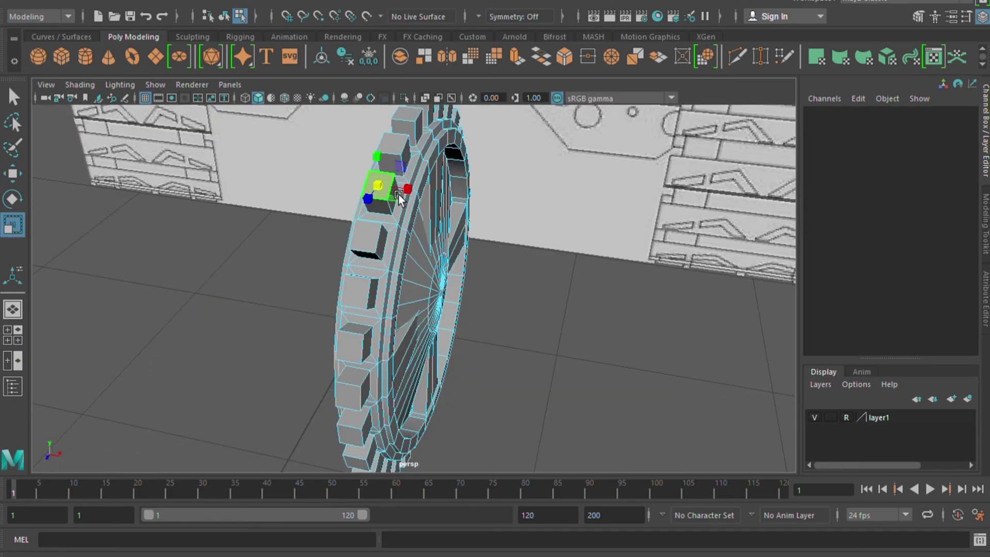
{"action": "left_click", "coordinate": [412, 212]}
Step: Taper the first tooth's top face down into a small point
{"action": "key", "text": "f"}
{"action": "scroll", "coordinate": [435, 338], "scroll_direction": "down", "scroll_amount": 5}
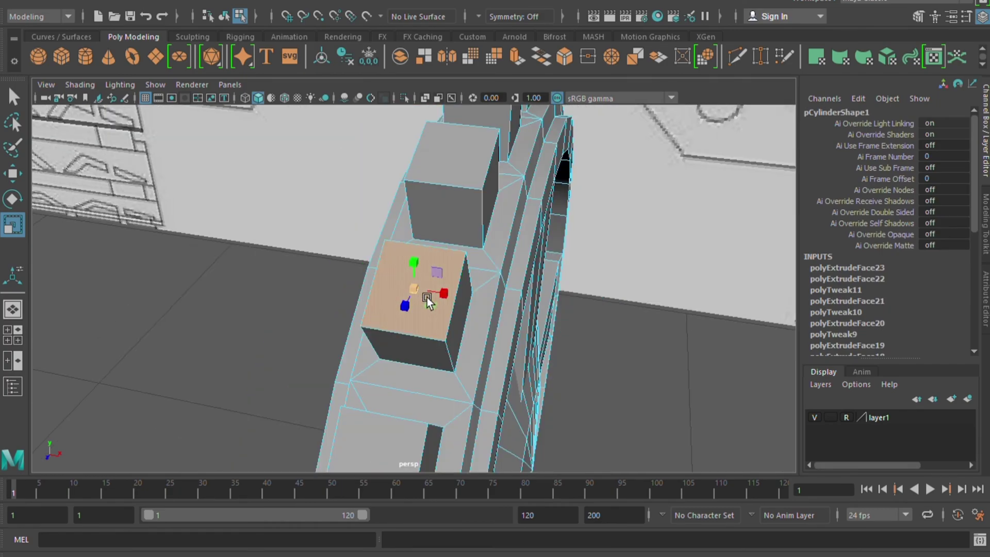
{"action": "left_click_drag", "start_coordinate": [428, 297], "coordinate": [371, 357]}
{"action": "left_click", "coordinate": [470, 177]}
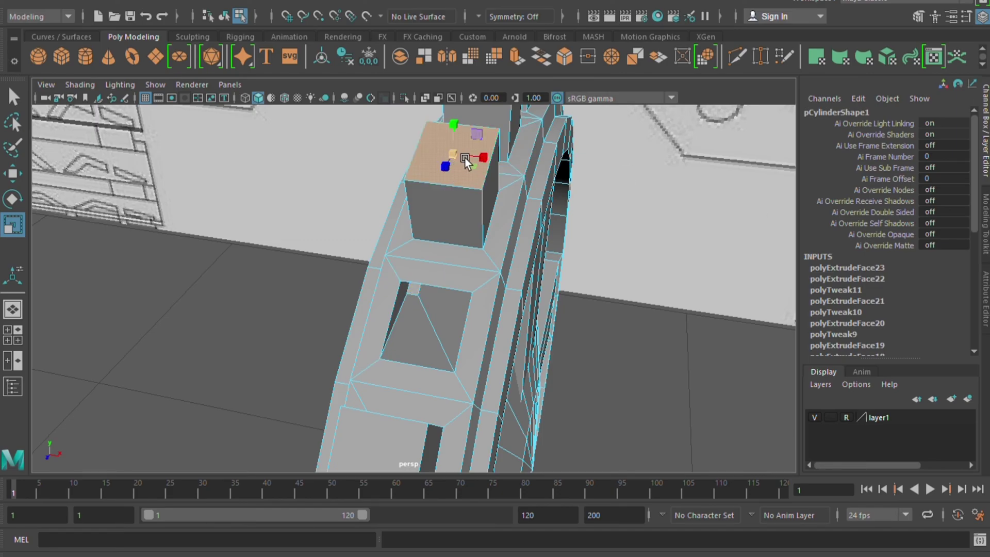
{"action": "left_click_drag", "start_coordinate": [465, 158], "coordinate": [410, 223]}
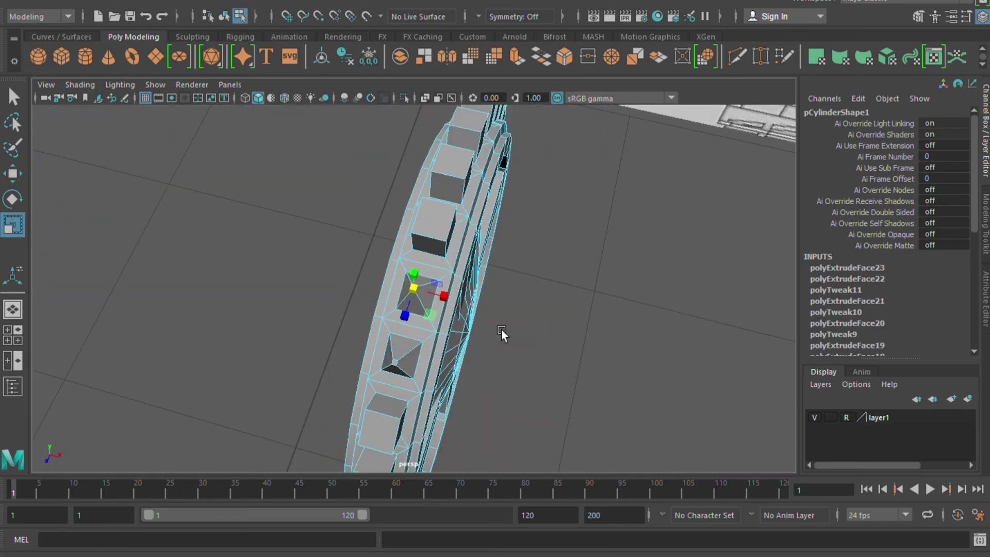
{"action": "scroll", "coordinate": [433, 312], "scroll_direction": "up", "scroll_amount": 6}
{"action": "scroll", "coordinate": [430, 292], "scroll_direction": "down", "scroll_amount": 2}
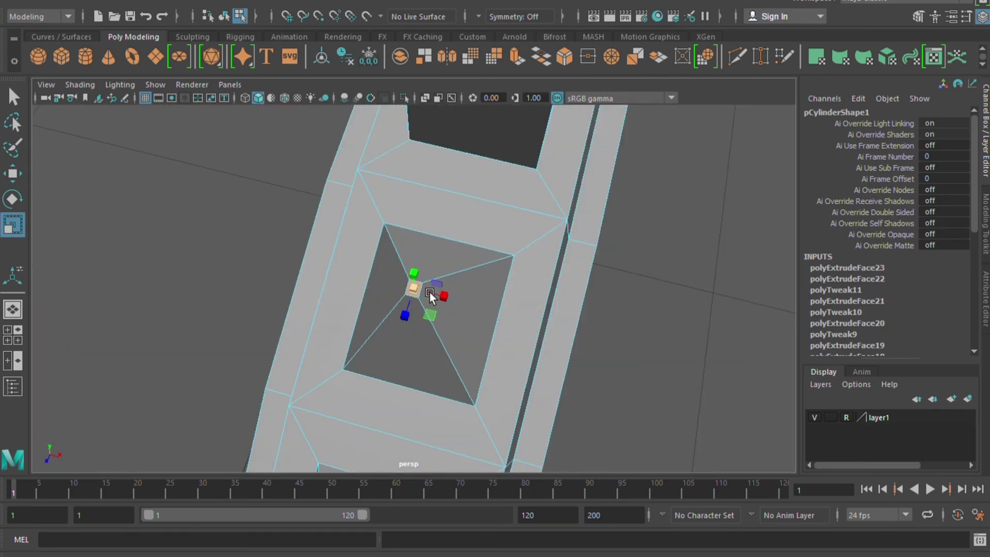
{"action": "left_click_drag", "start_coordinate": [462, 189], "coordinate": [421, 229]}
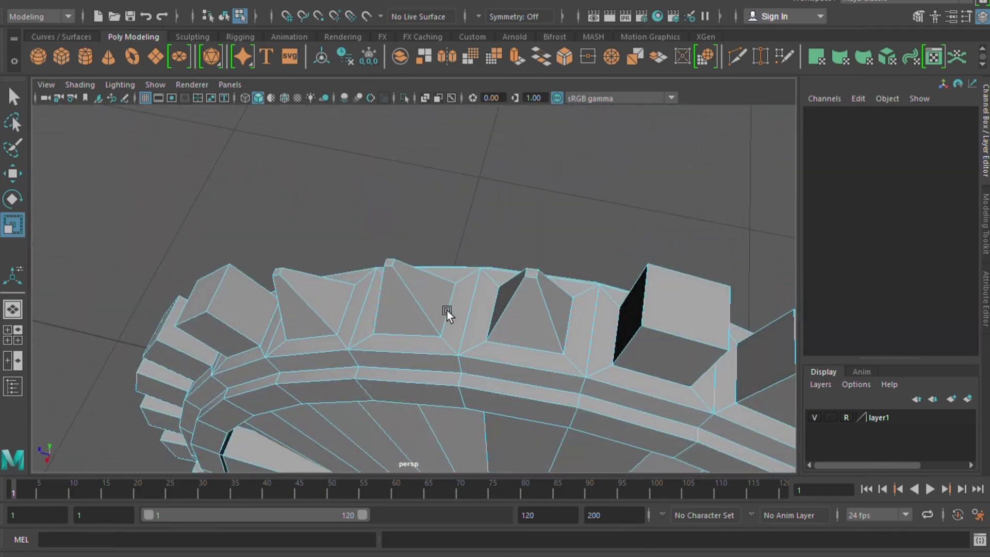
Step: Taper the next tooth and the leftmost tooth tops into points
{"action": "left_click", "coordinate": [700, 309]}
{"action": "left_click_drag", "start_coordinate": [700, 309], "coordinate": [647, 353]}
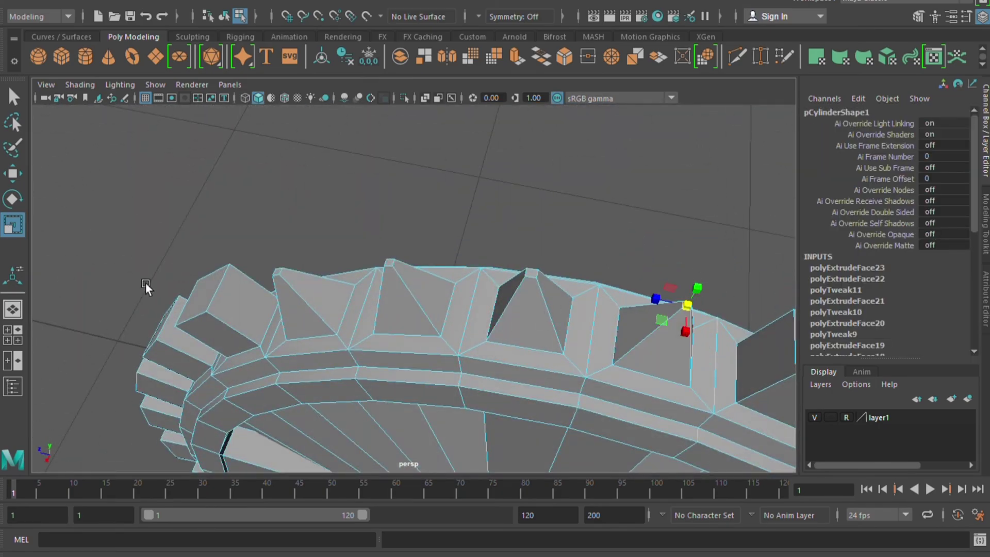
{"action": "left_click", "coordinate": [202, 301]}
{"action": "mouse_move", "coordinate": [304, 316]}
{"action": "left_mouse_down", "text": "alt"}
{"action": "mouse_move", "coordinate": [265, 261]}
{"action": "mouse_move", "coordinate": [520, 250]}
{"action": "mouse_move", "coordinate": [320, 238]}
{"action": "left_mouse_up", "text": "alt"}
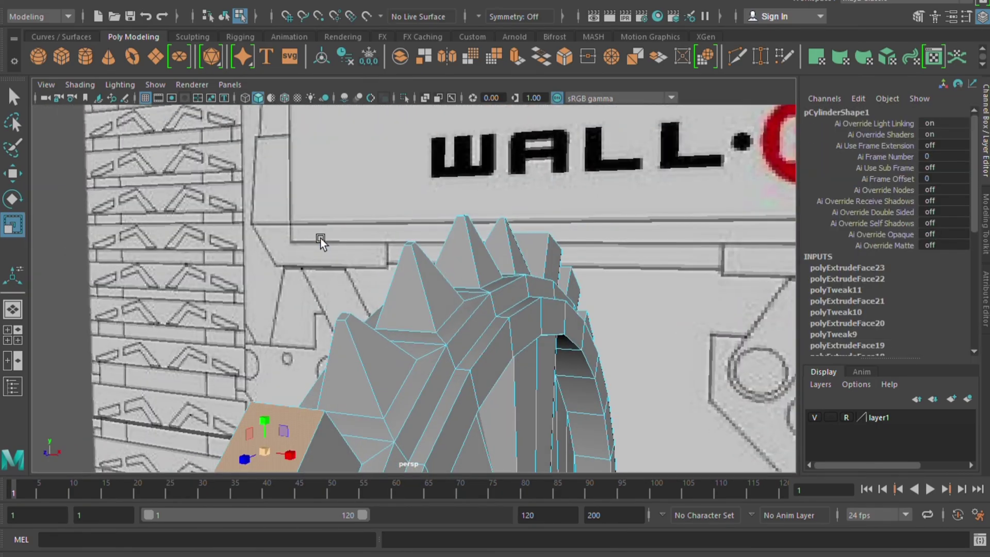
{"action": "key", "text": "f"}
{"action": "scroll", "coordinate": [423, 310], "scroll_direction": "down", "scroll_amount": 5}
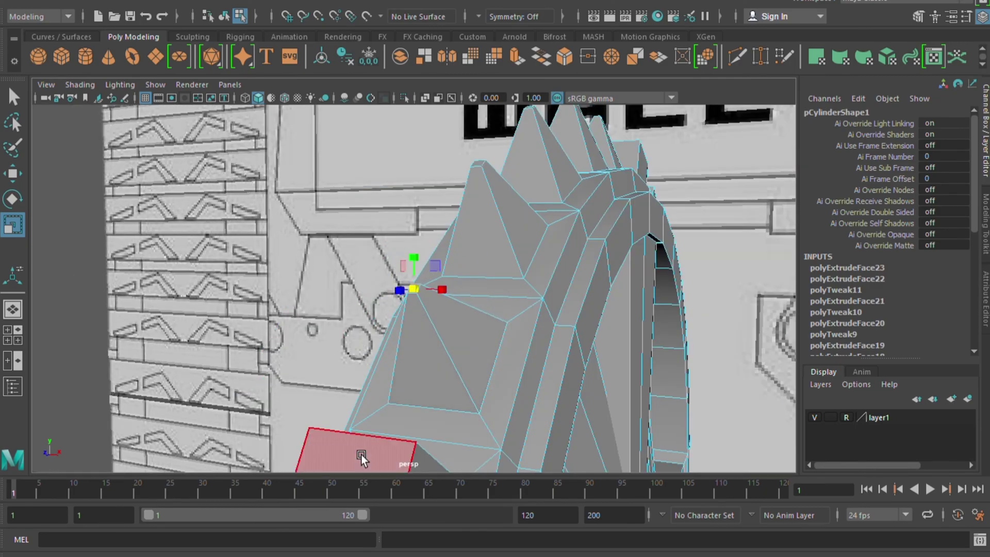
{"action": "key", "text": "f"}
{"action": "left_click_drag", "start_coordinate": [422, 283], "coordinate": [207, 510]}
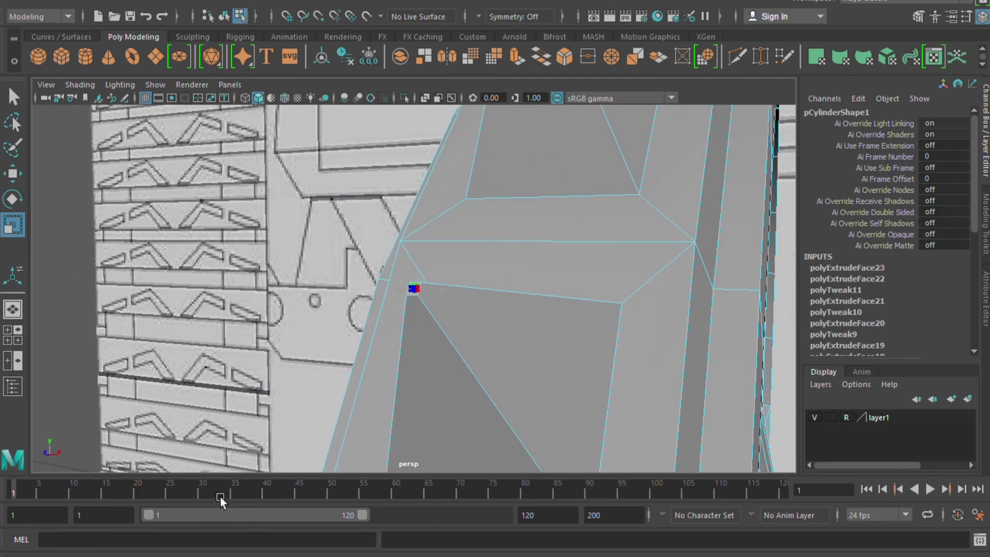
{"action": "scroll", "coordinate": [368, 275], "scroll_direction": "down", "scroll_amount": 5}
{"action": "scroll", "coordinate": [368, 275], "scroll_direction": "down", "scroll_amount": 3}
{"action": "left_click_drag", "start_coordinate": [423, 293], "coordinate": [426, 323]}
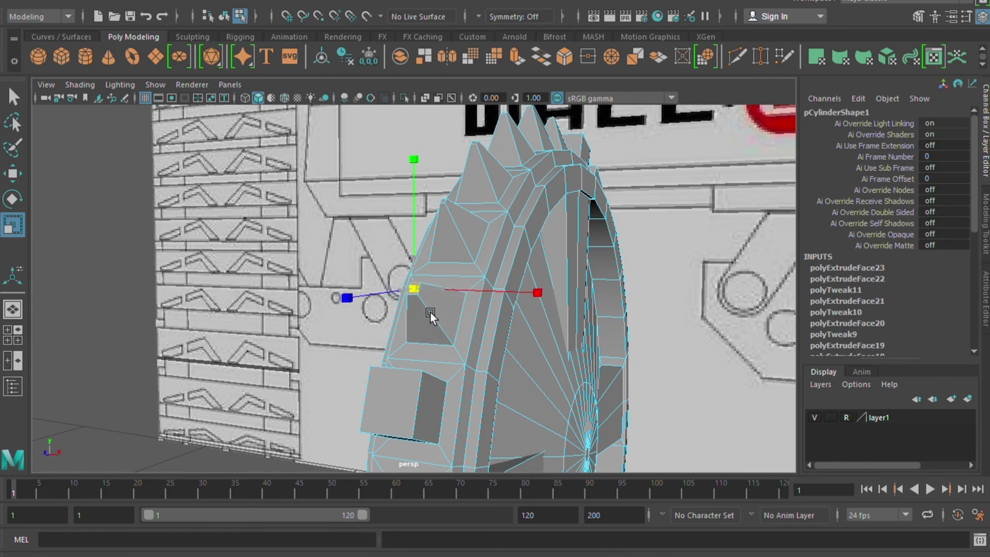
Step: Scale the box's front face down into a recess
{"action": "left_click", "coordinate": [401, 410]}
{"action": "left_click_drag", "start_coordinate": [402, 410], "coordinate": [372, 464]}
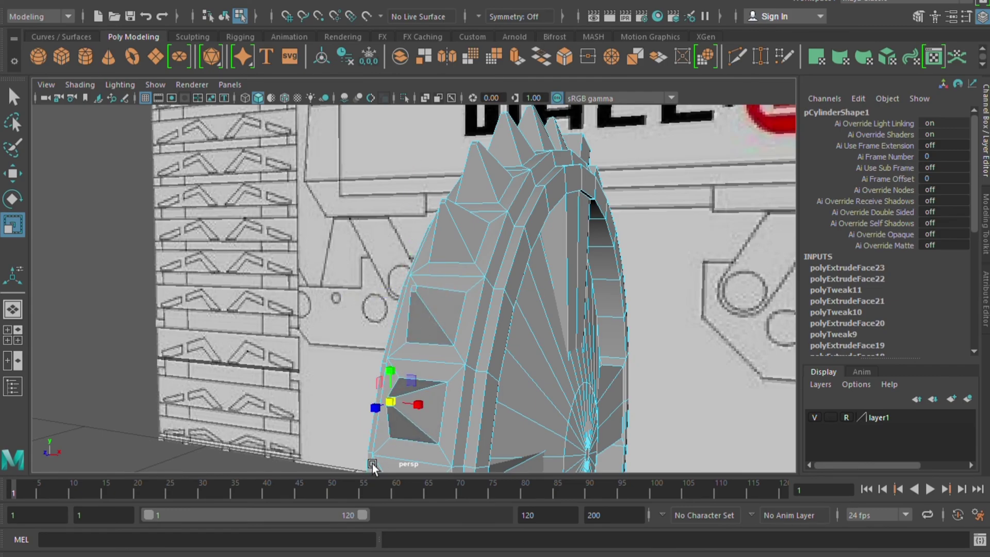
{"action": "scroll", "coordinate": [371, 463], "scroll_direction": "down", "scroll_amount": 1}
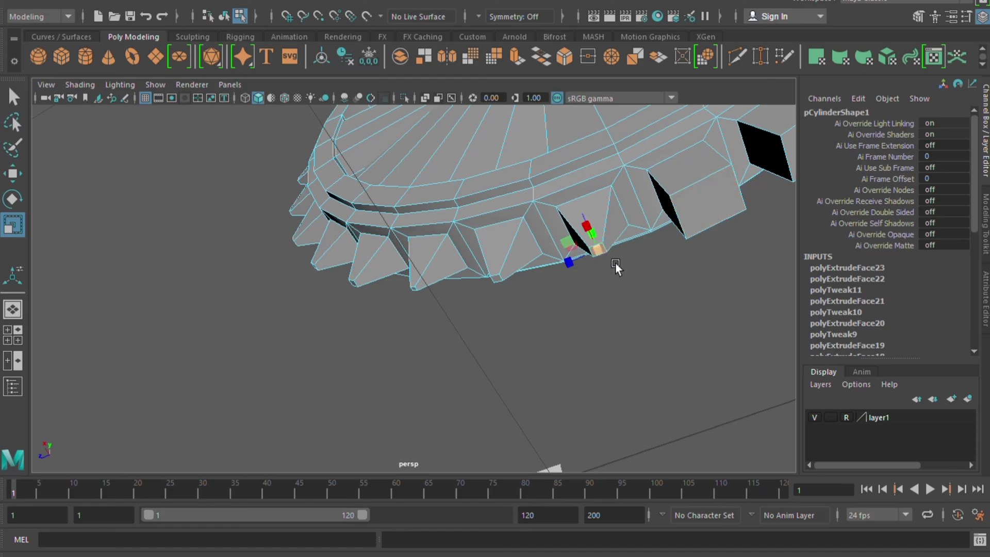
Step: Scale two more rim faces down into downward-pointing teeth
{"action": "left_click", "coordinate": [711, 209]}
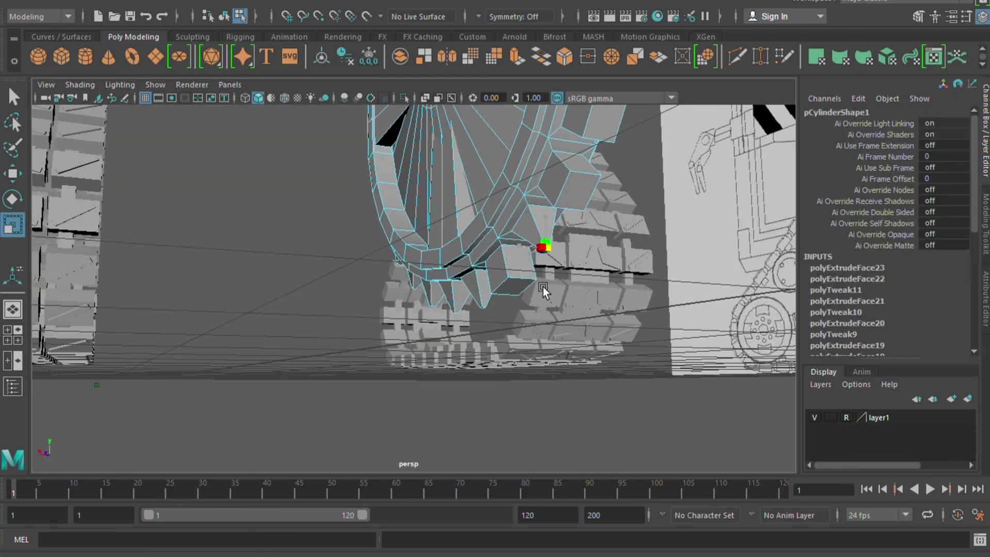
{"action": "left_click_drag", "start_coordinate": [533, 307], "coordinate": [510, 340]}
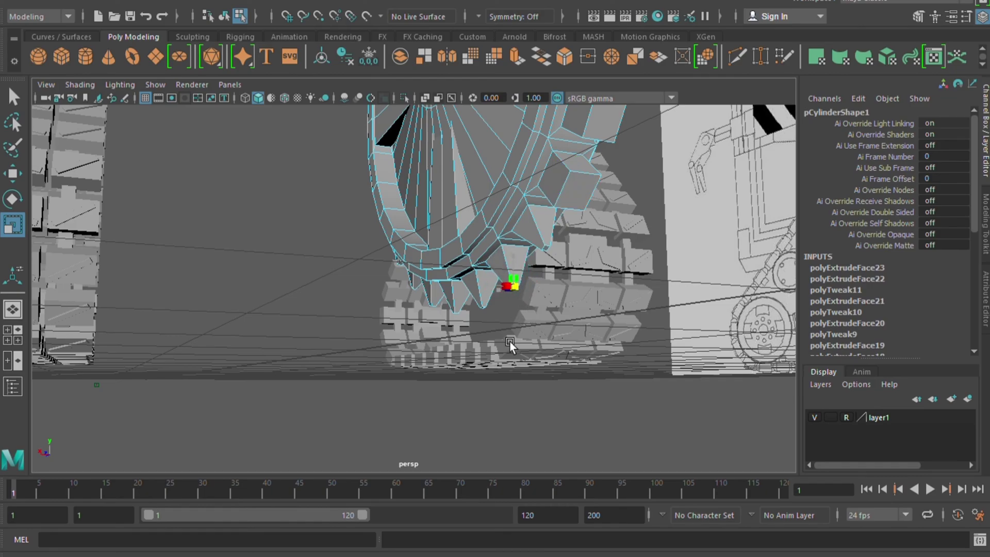
{"action": "left_click", "coordinate": [593, 201]}
{"action": "left_click_drag", "start_coordinate": [593, 200], "coordinate": [565, 258]}
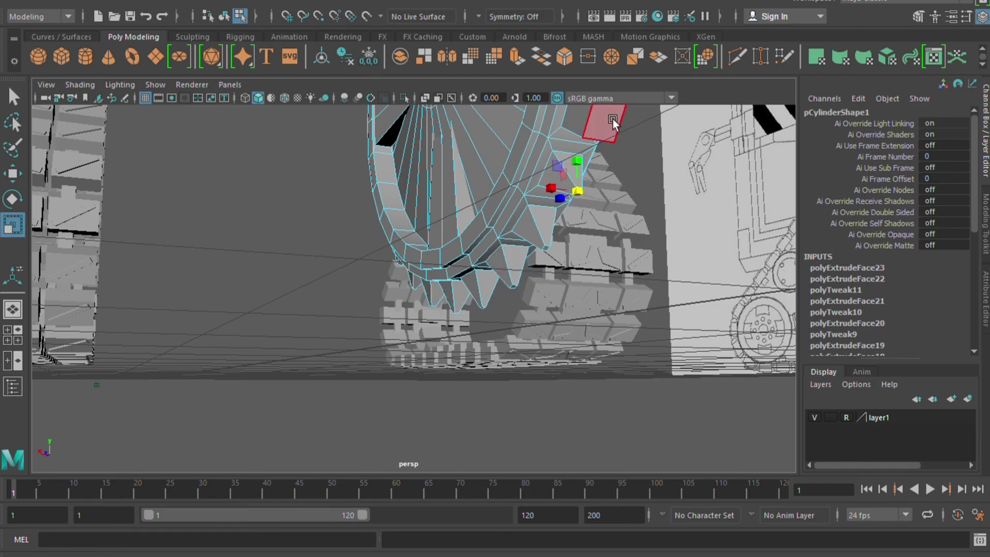
{"action": "left_click", "coordinate": [611, 118]}
{"action": "left_click", "coordinate": [589, 201]}
{"action": "key", "text": "f"}
{"action": "mouse_move", "coordinate": [385, 287]}
{"action": "left_mouse_down", "text": "alt"}
{"action": "mouse_move", "coordinate": [440, 341]}
{"action": "mouse_move", "coordinate": [471, 238]}
{"action": "mouse_move", "coordinate": [494, 256]}
{"action": "mouse_move", "coordinate": [465, 184]}
{"action": "mouse_move", "coordinate": [334, 351]}
{"action": "mouse_move", "coordinate": [427, 186]}
{"action": "left_mouse_up", "text": "alt"}
Step: Push the extruded block near the top flat into the wheel
{"action": "left_click", "coordinate": [427, 186]}
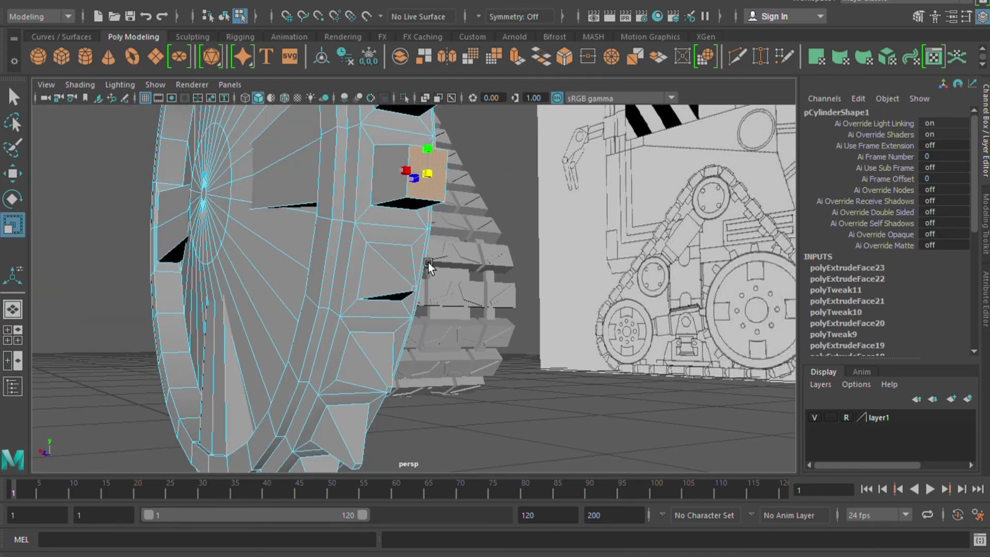
{"action": "left_click_drag", "start_coordinate": [453, 331], "coordinate": [441, 118], "text": "alt"}
{"action": "key", "text": "f"}
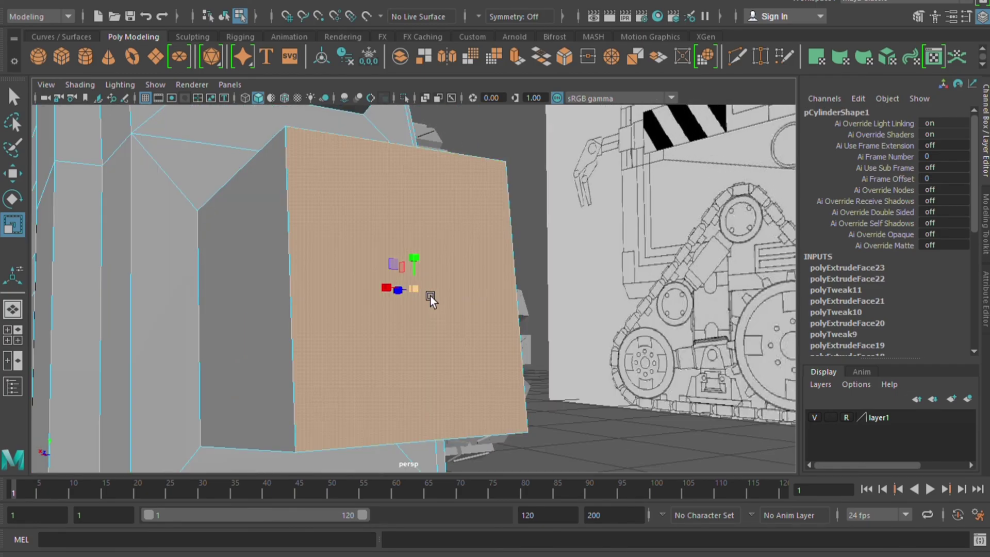
{"action": "scroll", "coordinate": [430, 295], "scroll_direction": "down", "scroll_amount": 5}
{"action": "left_click_drag", "start_coordinate": [430, 296], "coordinate": [547, 241], "text": "alt"}
{"action": "left_click", "coordinate": [412, 189]}
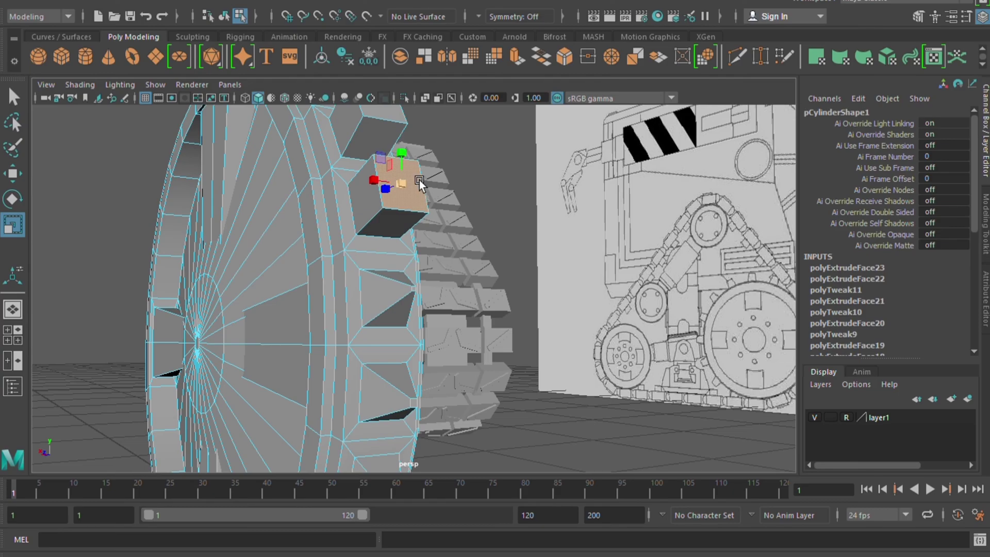
{"action": "middle_click_drag", "start_coordinate": [419, 180], "coordinate": [380, 293]}
Step: Scale the next block's top face into a pointed spike
{"action": "left_click", "coordinate": [397, 121]}
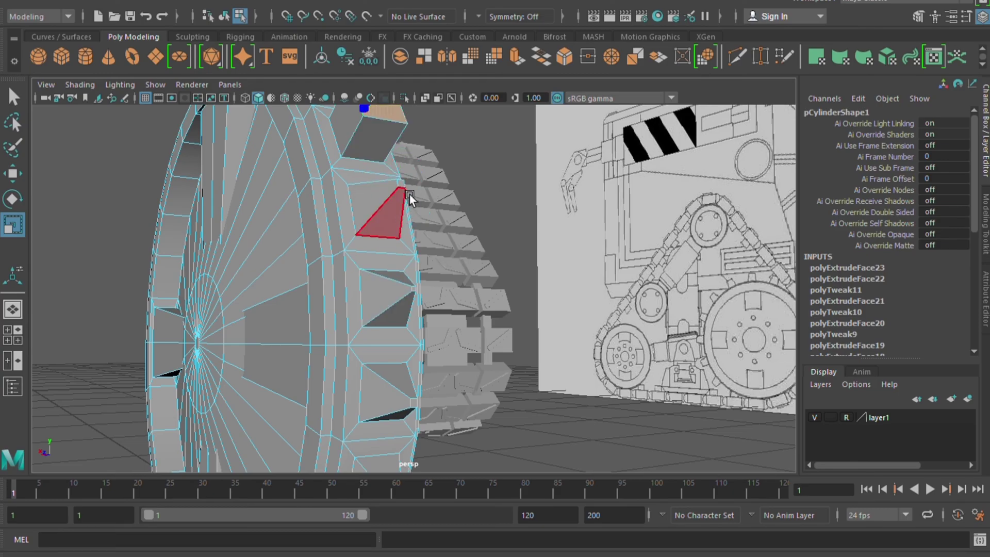
{"action": "key", "text": "f"}
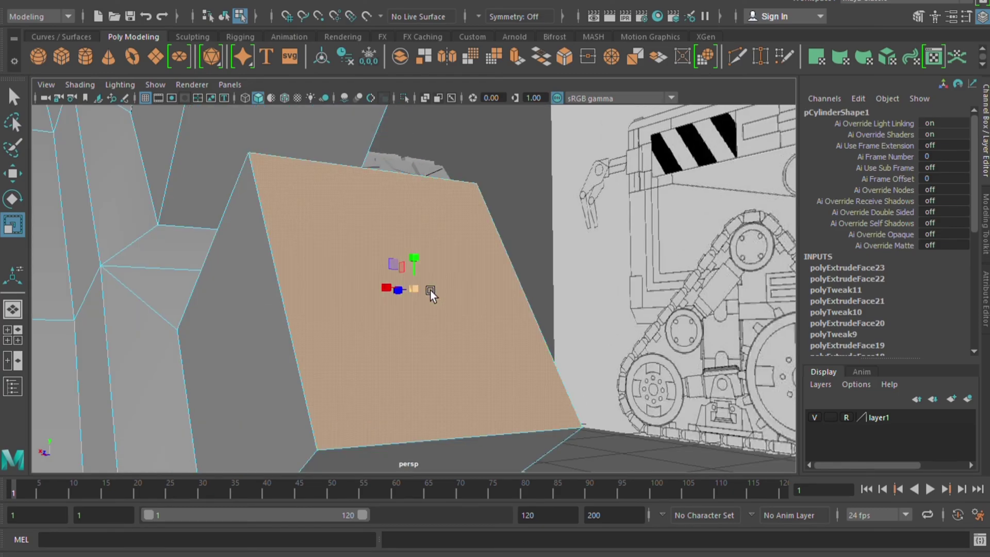
{"action": "scroll", "coordinate": [430, 290], "scroll_direction": "down", "scroll_amount": 5}
{"action": "scroll", "coordinate": [319, 371], "scroll_direction": "down", "scroll_amount": 3}
{"action": "key", "text": "f"}
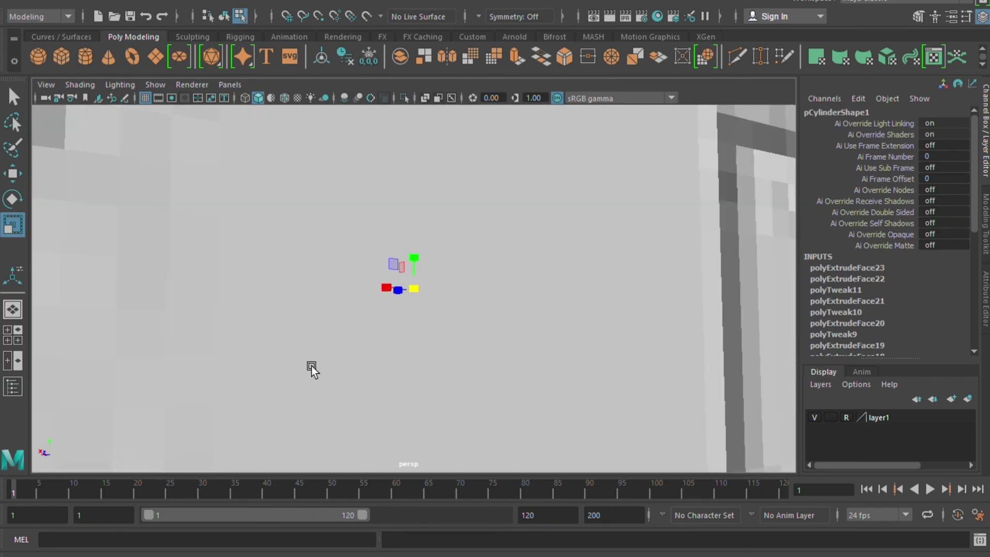
{"action": "scroll", "coordinate": [311, 366], "scroll_direction": "down", "scroll_amount": 5}
{"action": "left_click", "coordinate": [353, 272]}
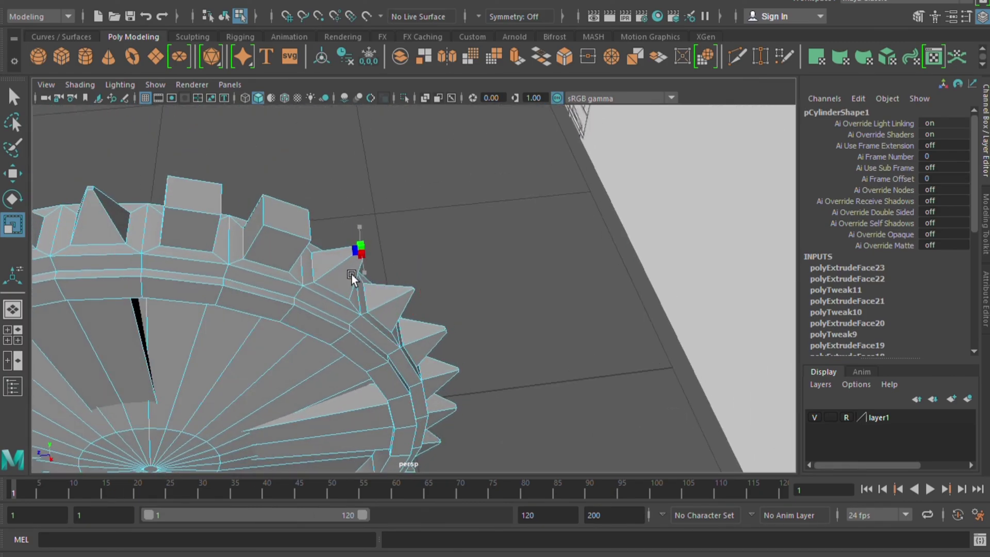
{"action": "left_click", "coordinate": [330, 210]}
{"action": "left_click", "coordinate": [287, 213]}
{"action": "middle_click_drag", "start_coordinate": [303, 221], "coordinate": [275, 252]}
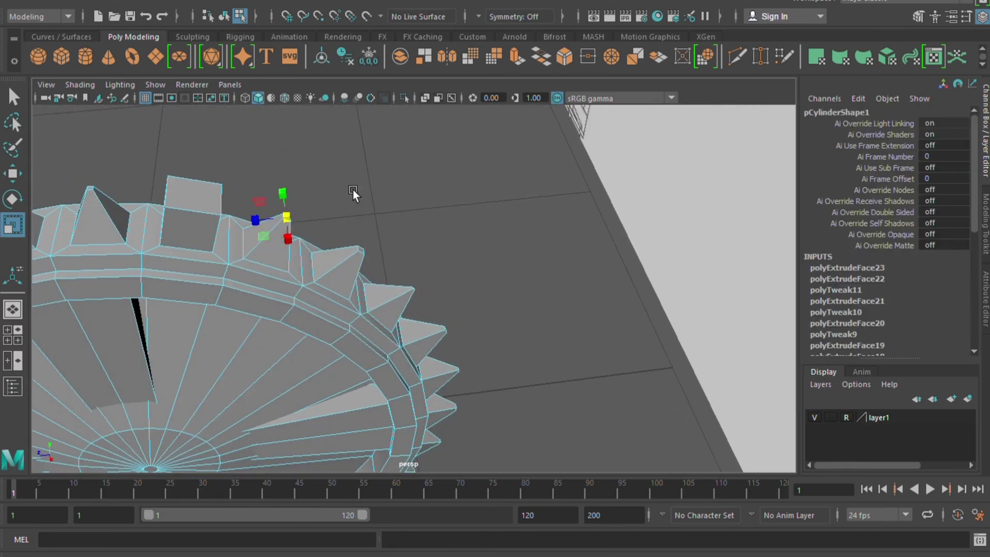
Step: Spike the left block's top face to match, then view the finished gear
{"action": "left_click", "coordinate": [216, 201]}
{"action": "middle_click_drag", "start_coordinate": [217, 204], "coordinate": [185, 245]}
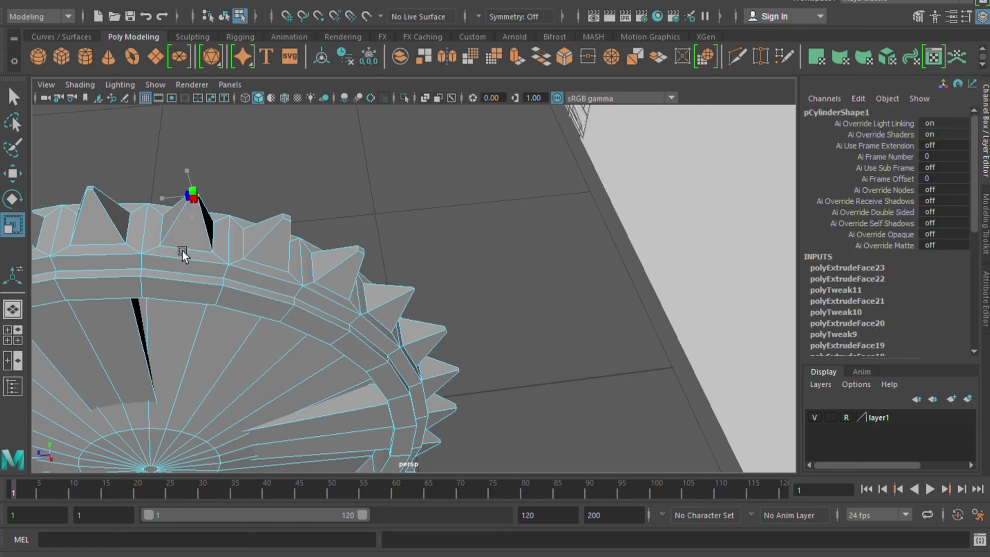
{"action": "left_click", "coordinate": [393, 181]}
{"action": "scroll", "coordinate": [414, 188], "scroll_direction": "down", "scroll_amount": 3}
{"action": "mouse_move", "coordinate": [414, 188]}
{"action": "left_mouse_down", "text": "alt"}
{"action": "mouse_move", "coordinate": [361, 327]}
{"action": "mouse_move", "coordinate": [268, 218]}
{"action": "left_mouse_up", "text": "alt"}
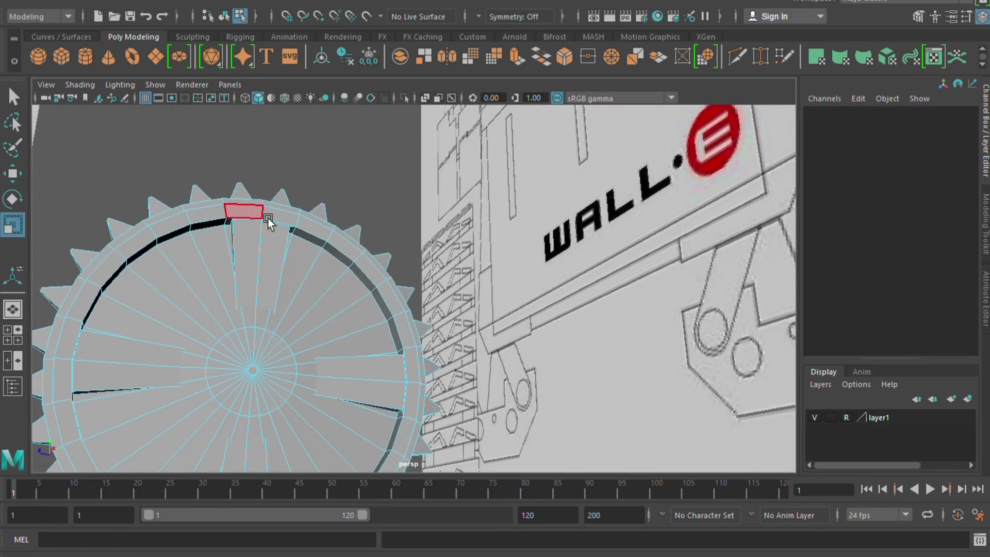
{"action": "scroll", "coordinate": [264, 381], "scroll_direction": "down", "scroll_amount": 3}
{"action": "left_click_drag", "start_coordinate": [264, 381], "coordinate": [304, 348], "text": "alt"}
Step: In side view, move the gear onto the reference wheel
{"action": "key", "text": "w"}
{"action": "key", "text": "F8"}
{"action": "left_click", "coordinate": [362, 191]}
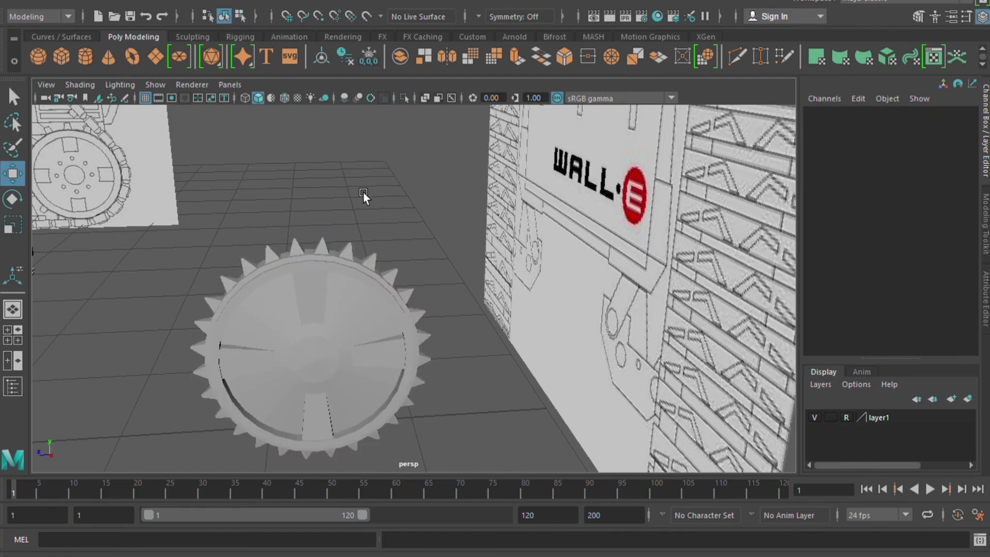
{"action": "left_click", "coordinate": [368, 317]}
{"action": "left_click_drag", "start_coordinate": [384, 294], "coordinate": [101, 293]}
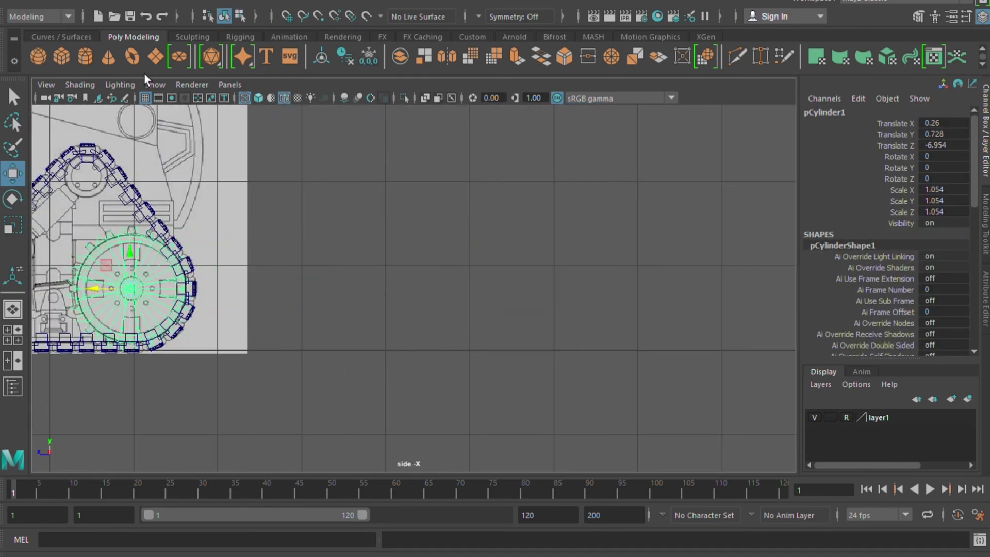
{"action": "left_click", "coordinate": [259, 99]}
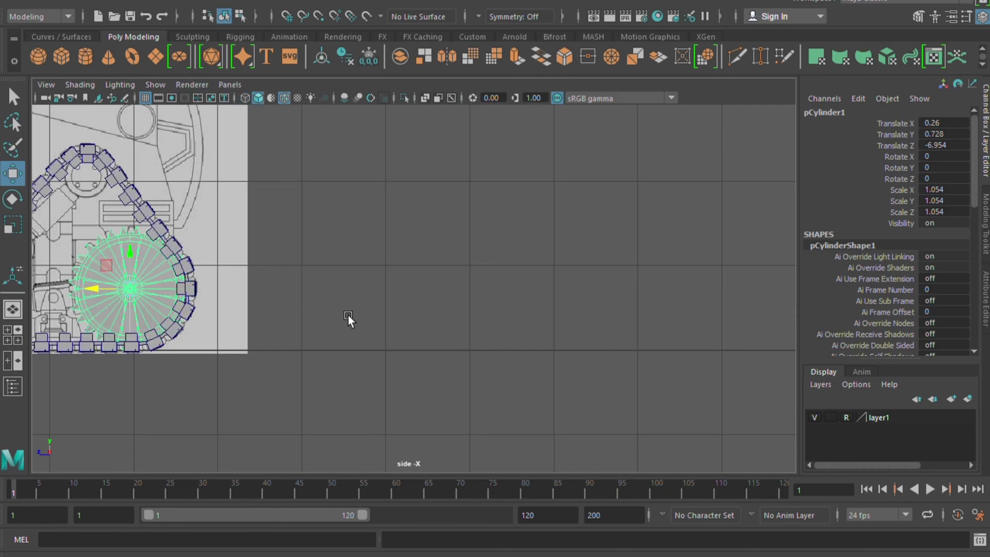
Step: Slide the gear along X into the track, then duplicate it with Ctrl+D
{"action": "left_click_drag", "start_coordinate": [348, 315], "coordinate": [576, 346]}
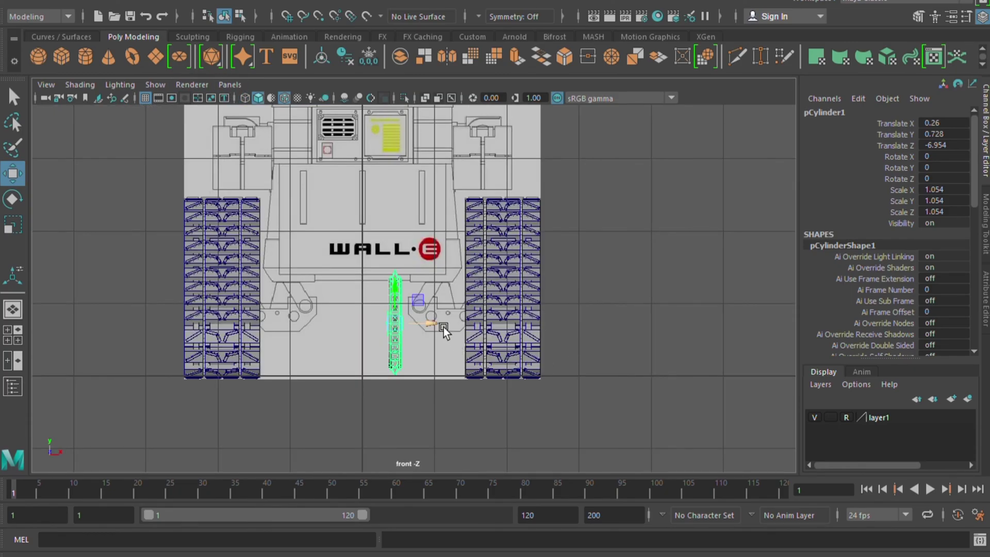
{"action": "left_click", "coordinate": [531, 375]}
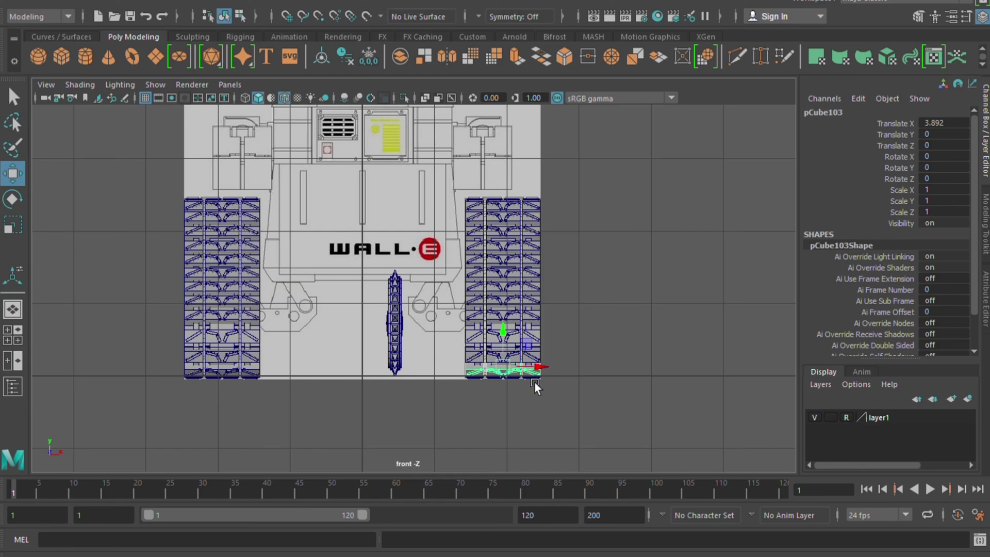
{"action": "left_click", "coordinate": [408, 341]}
{"action": "left_click_drag", "start_coordinate": [409, 341], "coordinate": [486, 286]}
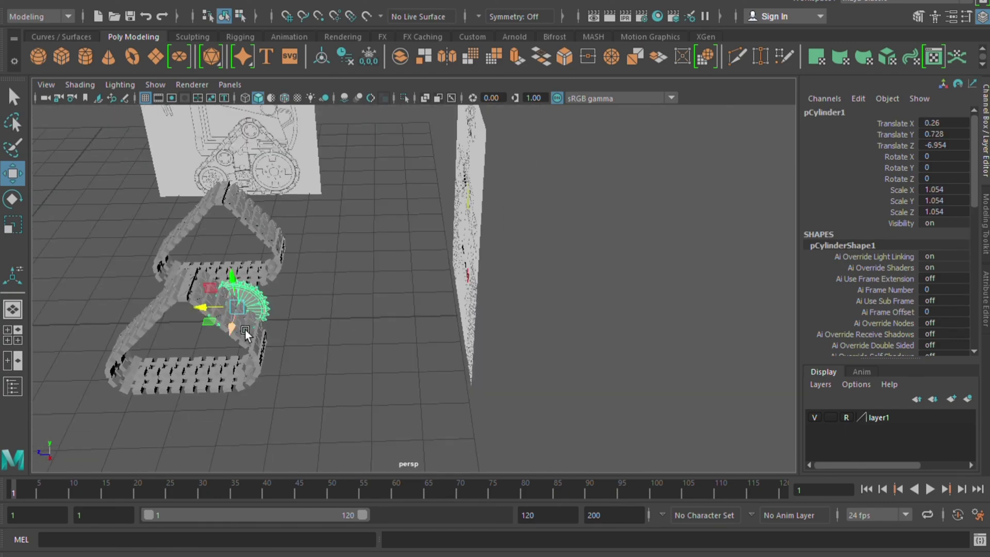
{"action": "left_click_drag", "start_coordinate": [245, 330], "coordinate": [230, 385]}
{"action": "key", "text": "f"}
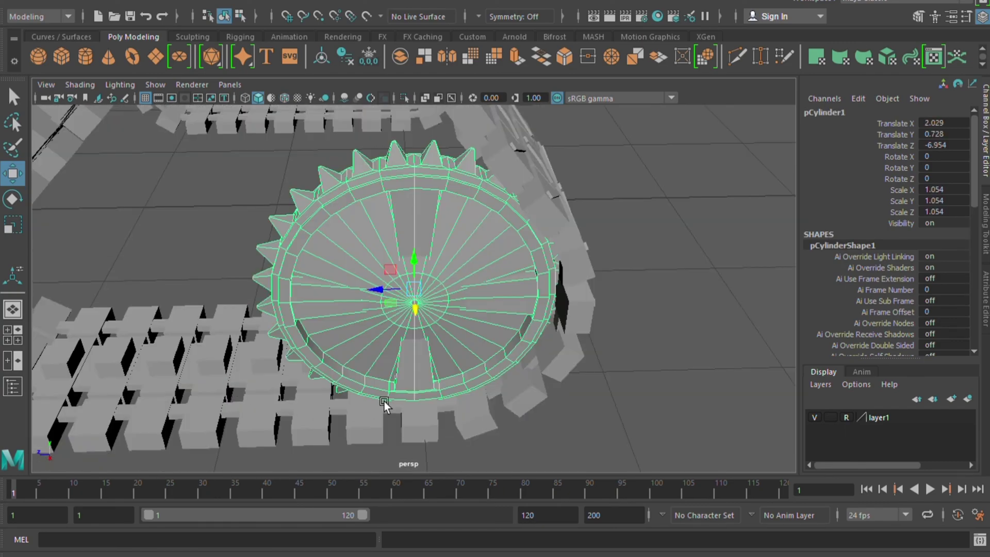
{"action": "mouse_move", "coordinate": [389, 418]}
{"action": "left_mouse_down", "text": "alt"}
{"action": "mouse_move", "coordinate": [485, 405]}
{"action": "mouse_move", "coordinate": [476, 415]}
{"action": "left_mouse_up", "text": "alt"}
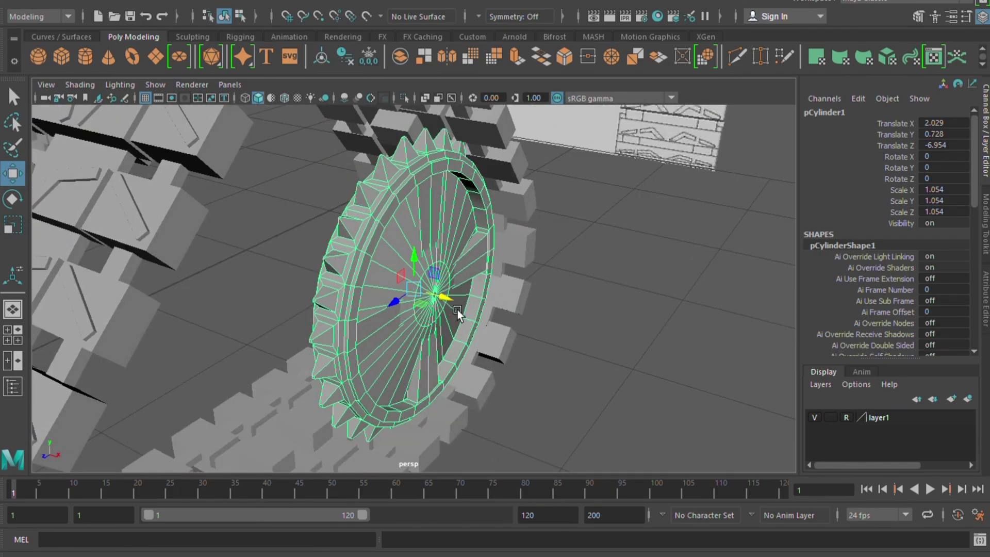
{"action": "mouse_move", "coordinate": [457, 310]}
{"action": "left_mouse_down"}
{"action": "mouse_move", "coordinate": [346, 291]}
{"action": "mouse_move", "coordinate": [342, 336]}
{"action": "mouse_move", "coordinate": [356, 367]}
{"action": "mouse_move", "coordinate": [460, 354]}
{"action": "mouse_move", "coordinate": [454, 347]}
{"action": "mouse_move", "coordinate": [675, 348]}
{"action": "mouse_move", "coordinate": [655, 356]}
{"action": "mouse_move", "coordinate": [482, 297]}
{"action": "mouse_move", "coordinate": [409, 325]}
{"action": "mouse_move", "coordinate": [352, 328]}
{"action": "mouse_move", "coordinate": [312, 318]}
{"action": "mouse_move", "coordinate": [484, 310]}
{"action": "mouse_move", "coordinate": [437, 317]}
{"action": "mouse_move", "coordinate": [335, 301]}
{"action": "mouse_move", "coordinate": [472, 386]}
{"action": "left_mouse_up"}
{"action": "key", "text": "ctrl+d"}
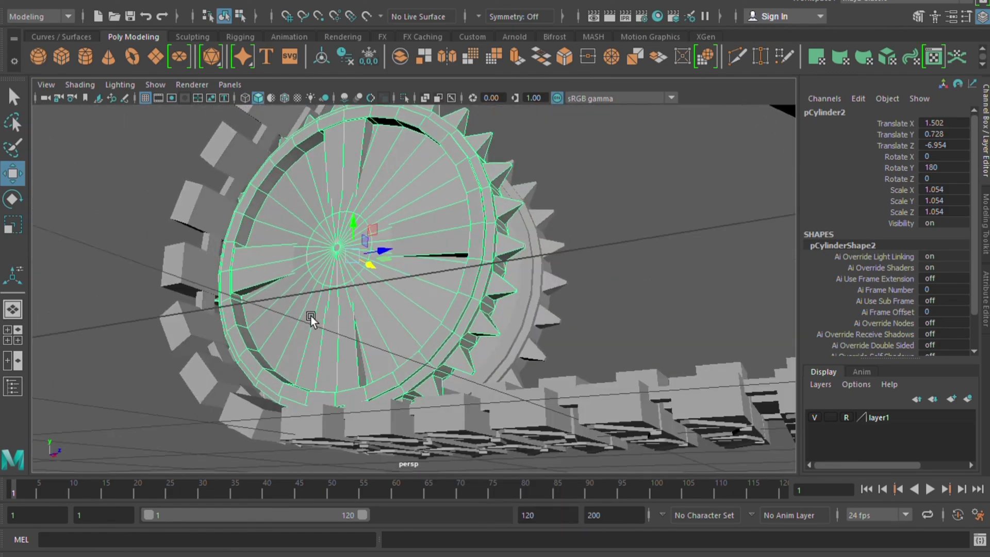
{"action": "left_click", "coordinate": [672, 340]}
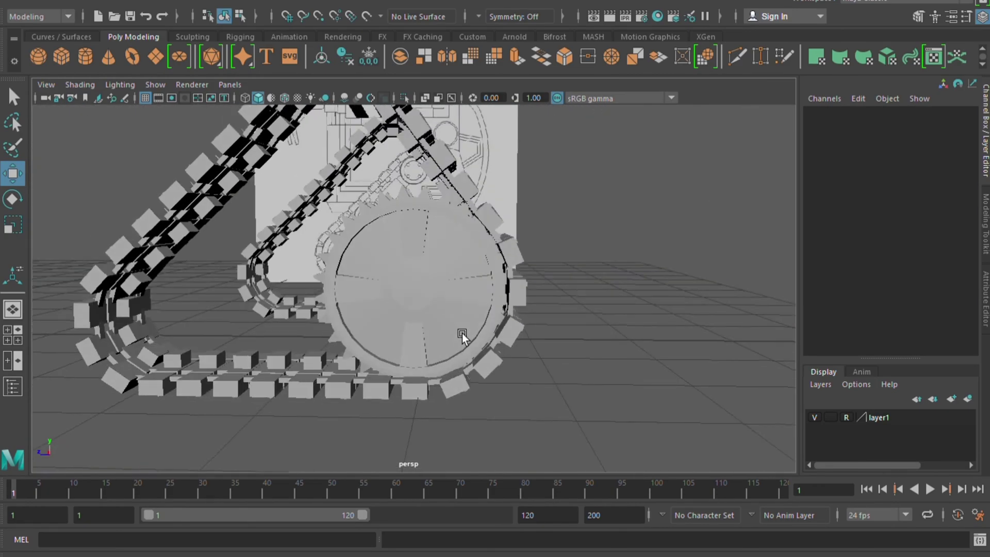